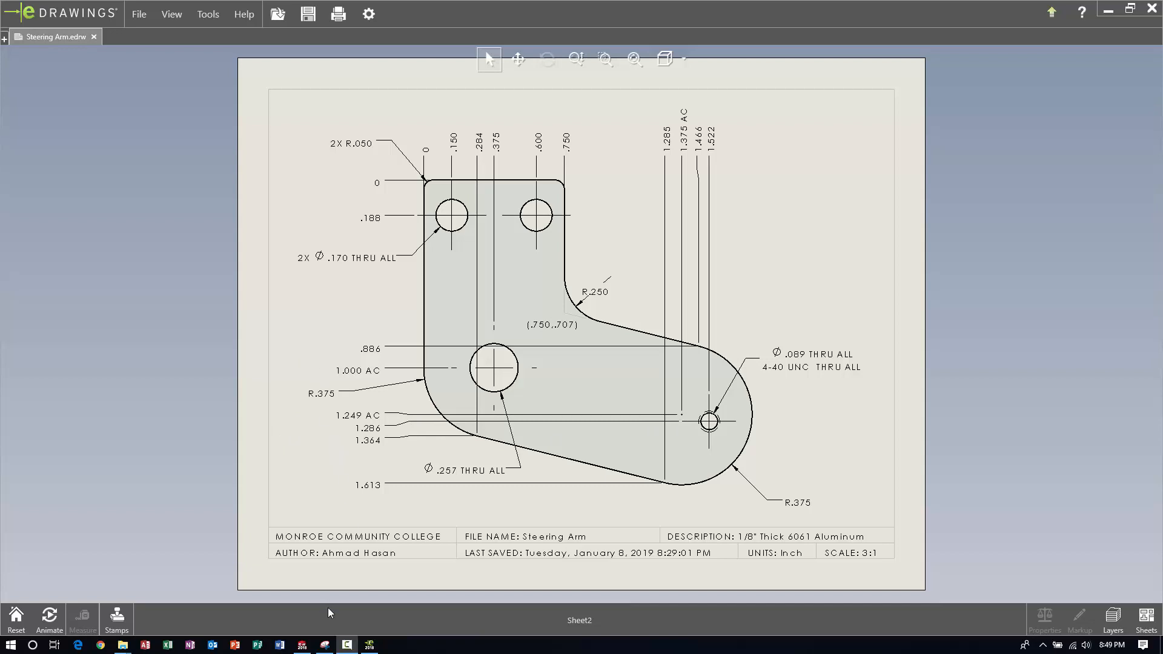
# Switch to the Snipping Tool and pen-trace the top edge, left side and lower sloped edge of the steering arm drawing.
pyautogui.moveTo(327, 647)
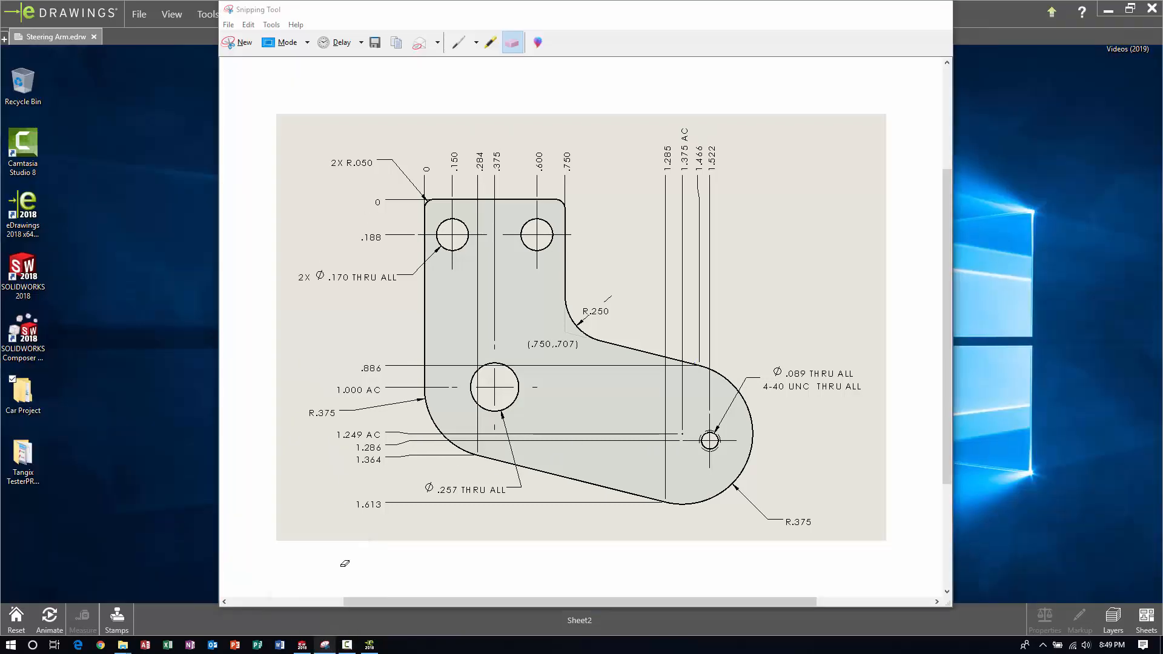
pyautogui.click(320, 588)
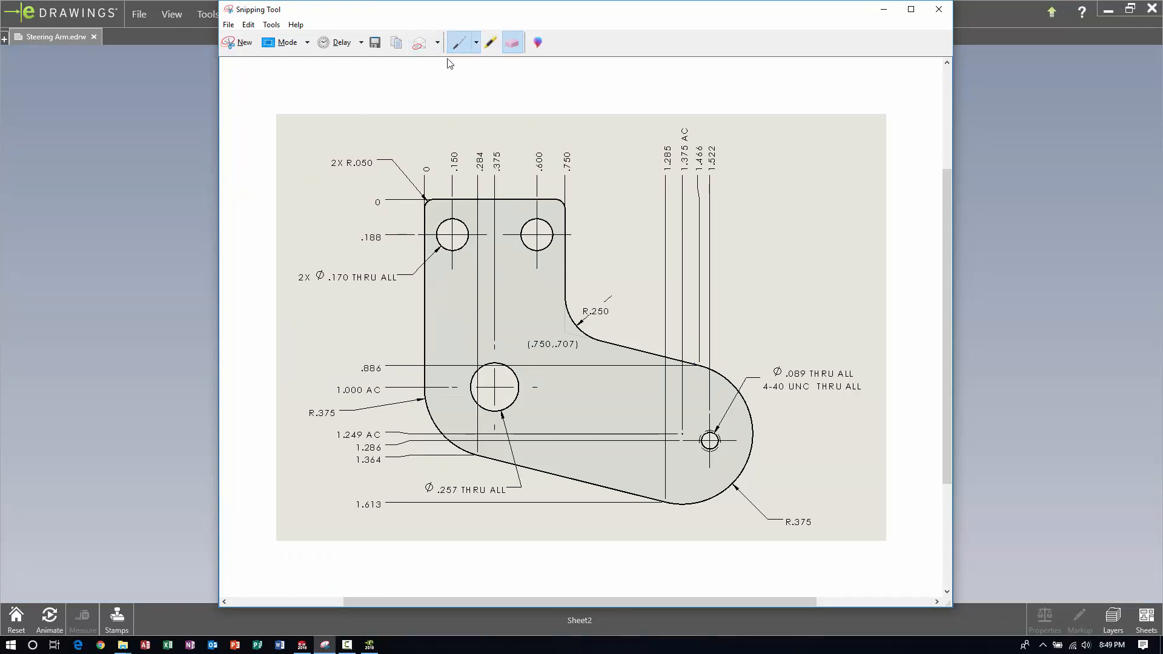
pyautogui.click(459, 42)
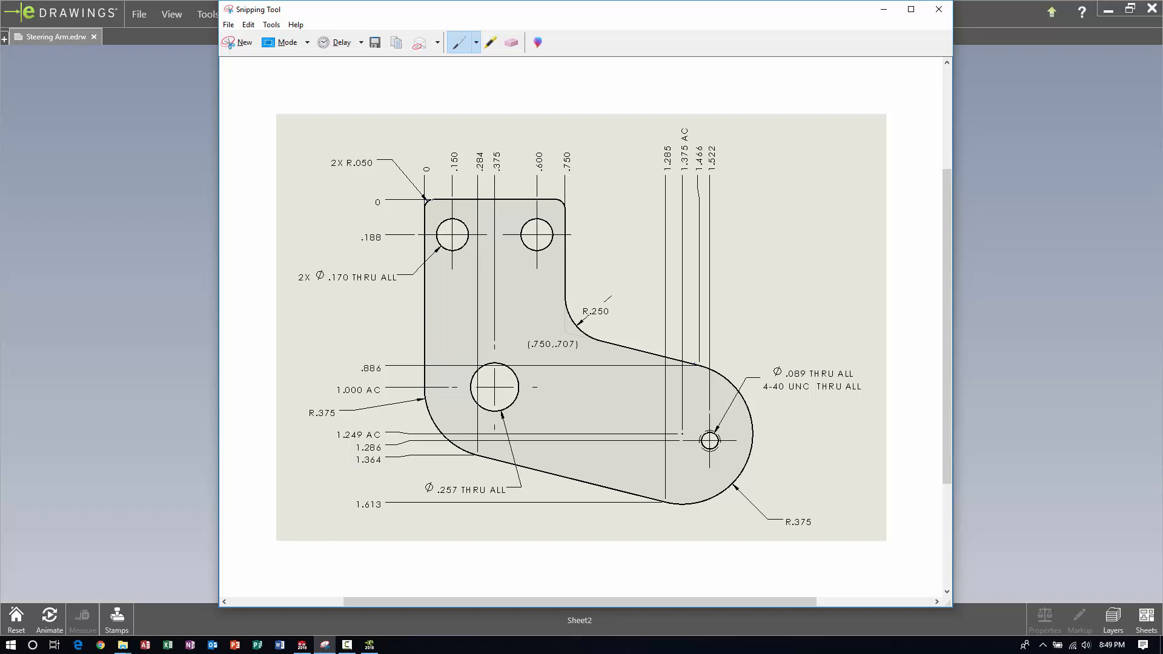
pyautogui.moveTo(423, 200); pyautogui.dragTo(572, 203)
pyautogui.moveTo(428, 204)
pyautogui.mouseDown()
pyautogui.moveTo(417, 313)
pyautogui.moveTo(431, 446)
pyautogui.moveTo(655, 498)
pyautogui.mouseUp()
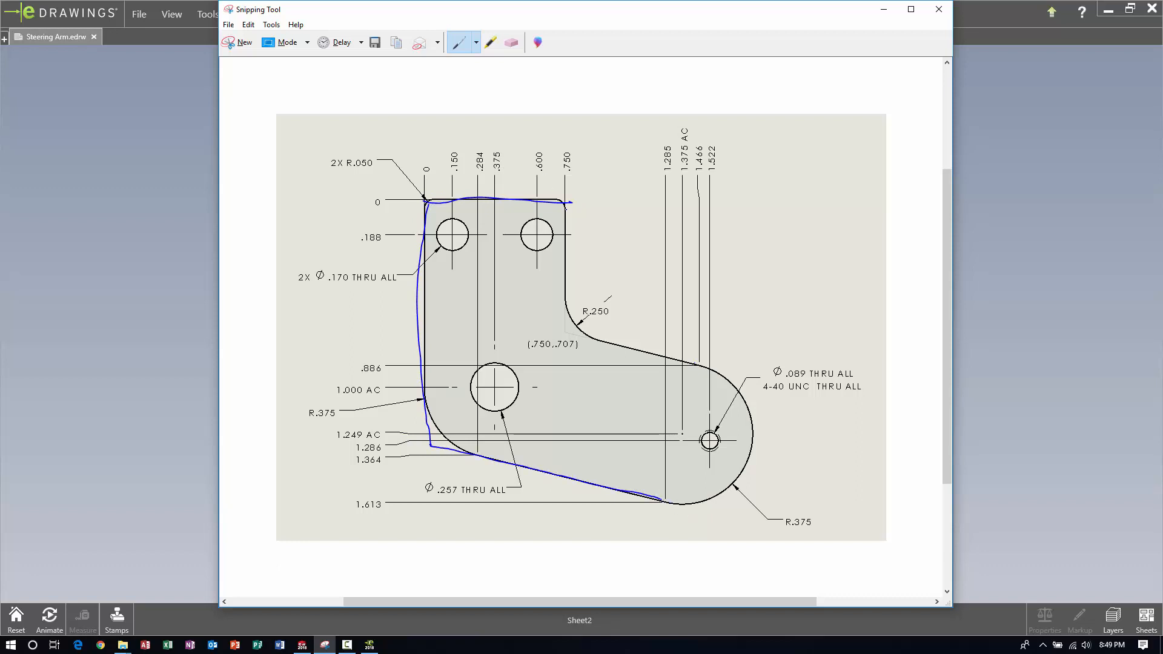
pyautogui.moveTo(565, 204); pyautogui.dragTo(572, 339)
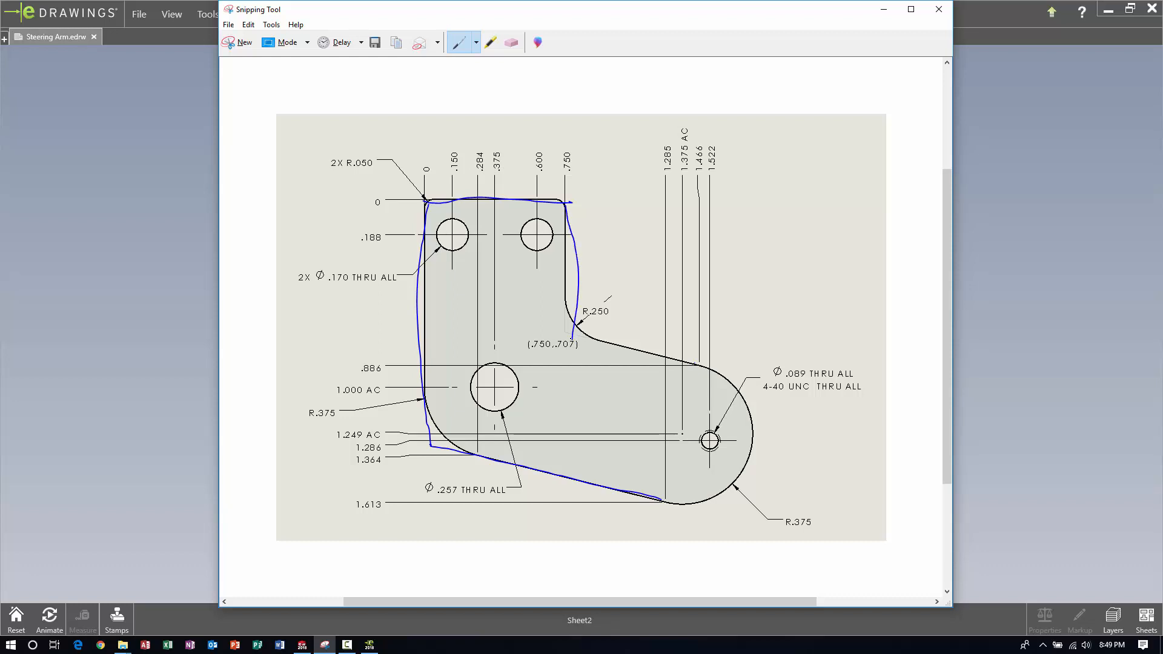
pyautogui.click(512, 44)
pyautogui.click(578, 292)
# Pen-trace the arm's right edge and upper sloped edge, and add matching pen marks beside the two sloped edges.
pyautogui.click(458, 43)
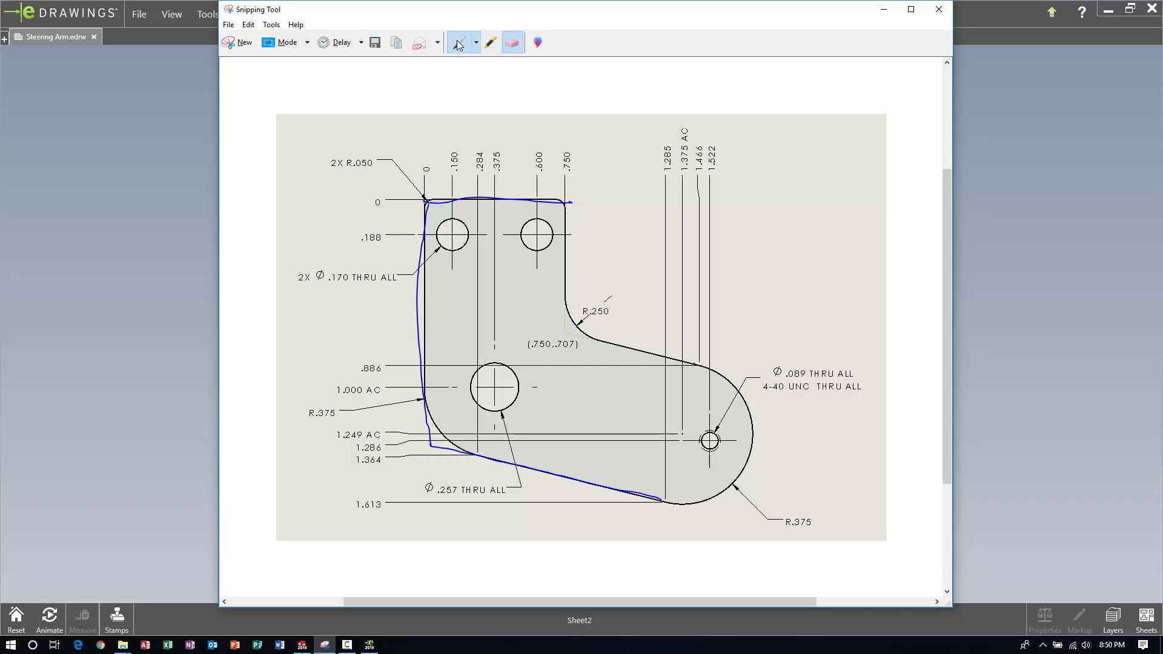
pyautogui.moveTo(565, 204)
pyautogui.mouseDown()
pyautogui.moveTo(558, 333)
pyautogui.moveTo(709, 369)
pyautogui.mouseUp()
pyautogui.moveTo(628, 372); pyautogui.dragTo(641, 386)
pyautogui.moveTo(618, 465); pyautogui.dragTo(632, 481)
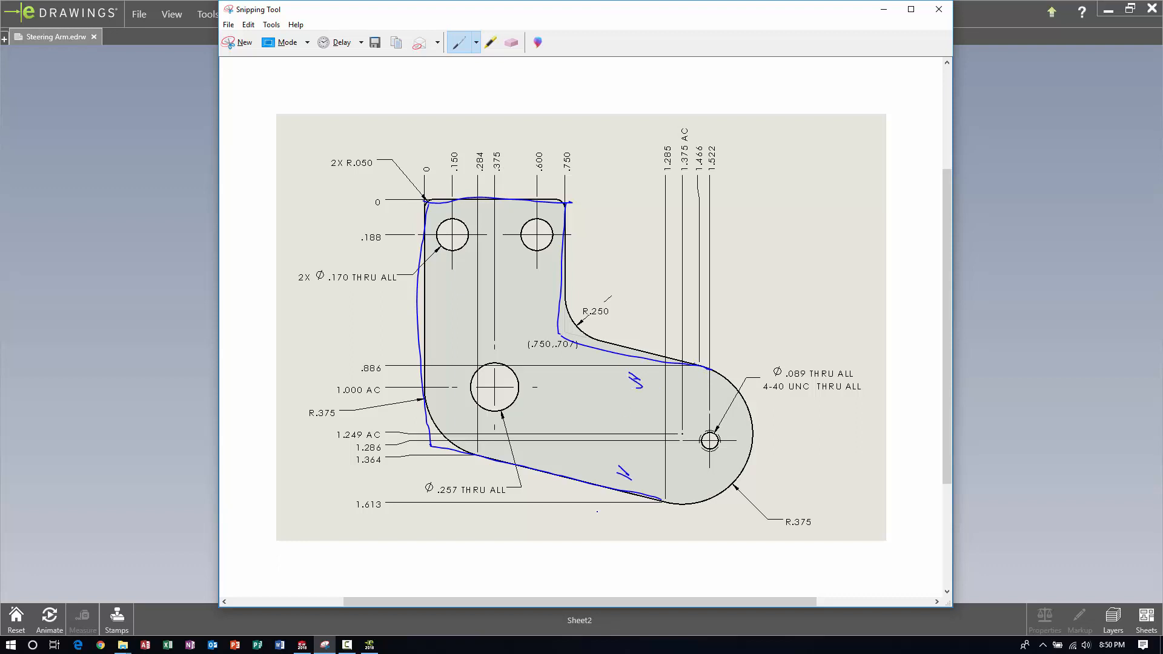
# Pen-trace the arm's rounded end, the R.375 lower-left corner and the R.250 inner fillet, and minimize the snip.
pyautogui.moveTo(701, 366)
pyautogui.mouseDown()
pyautogui.moveTo(722, 374)
pyautogui.moveTo(761, 439)
pyautogui.moveTo(713, 497)
pyautogui.moveTo(656, 500)
pyautogui.mouseUp()
pyautogui.moveTo(423, 395); pyautogui.dragTo(475, 450)
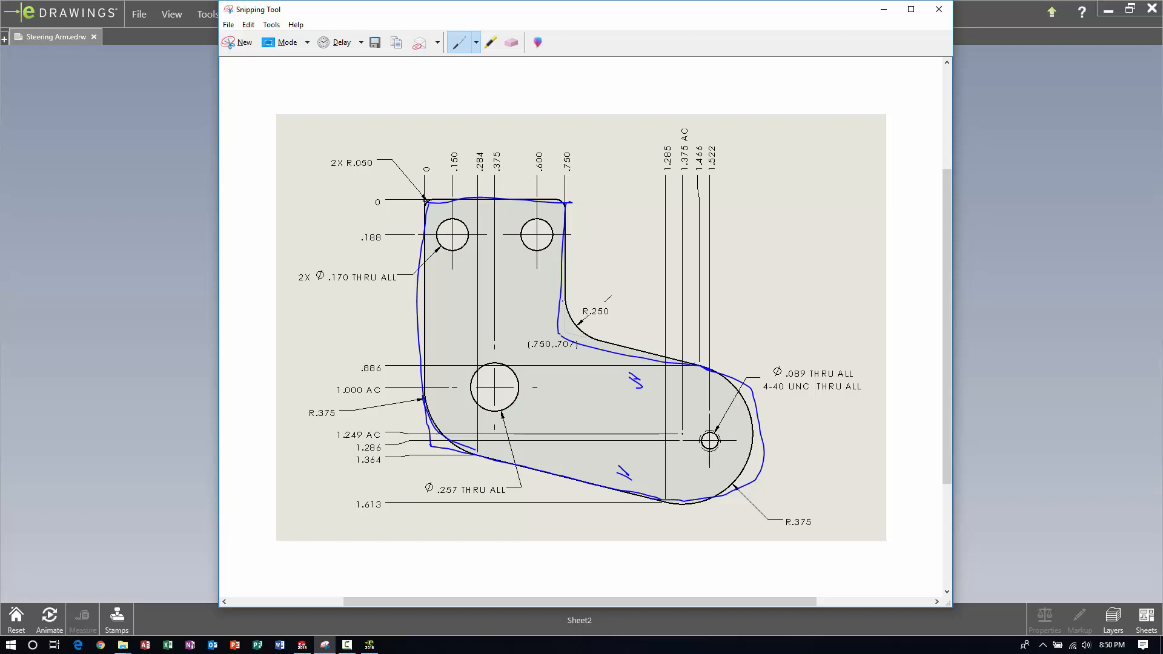
pyautogui.moveTo(563, 299); pyautogui.dragTo(612, 347)
pyautogui.click(883, 13)
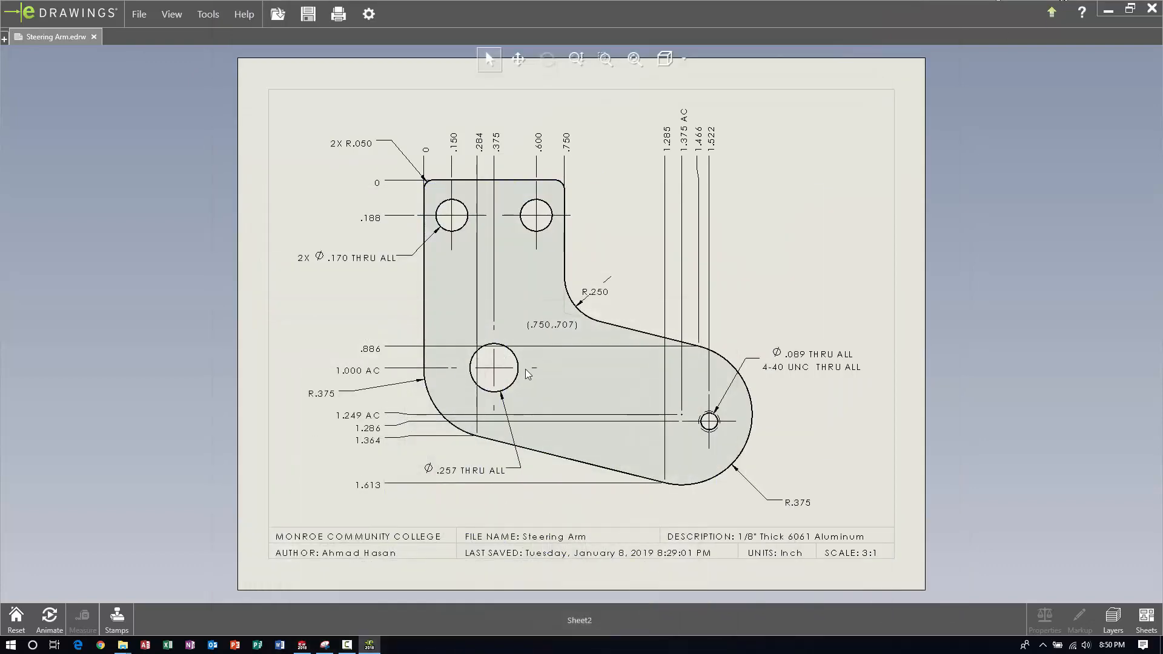
# Switch to SOLIDWORKS, close Part2 without saving it, and create a new part document.
pyautogui.click(298, 647)
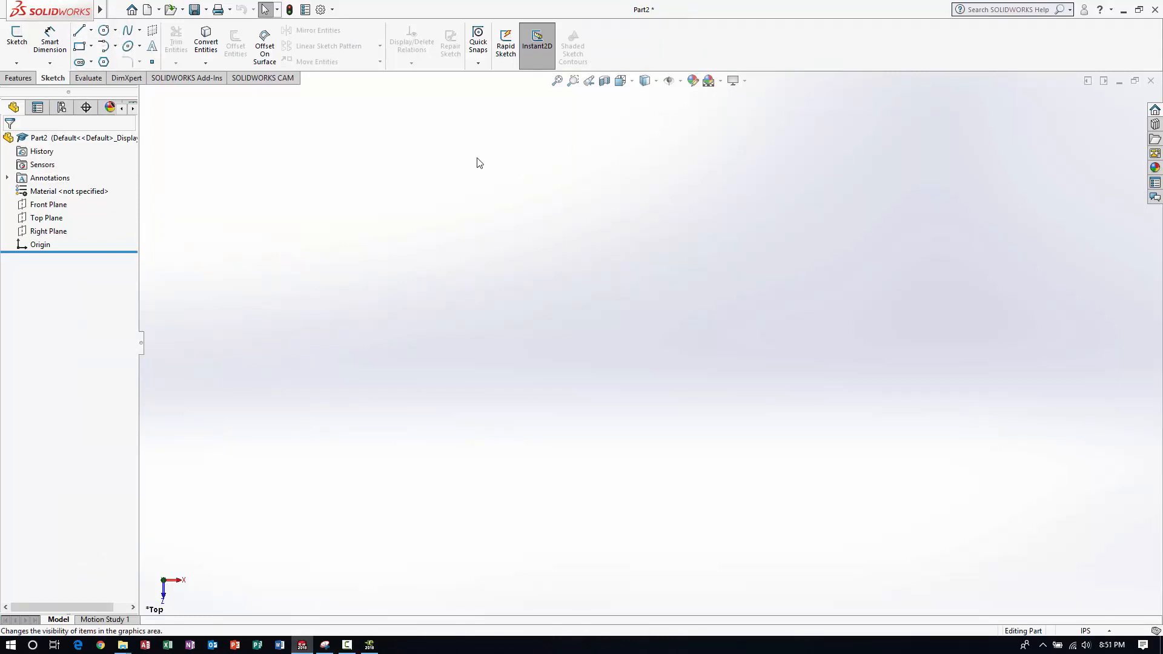
pyautogui.click(1152, 80)
pyautogui.click(585, 336)
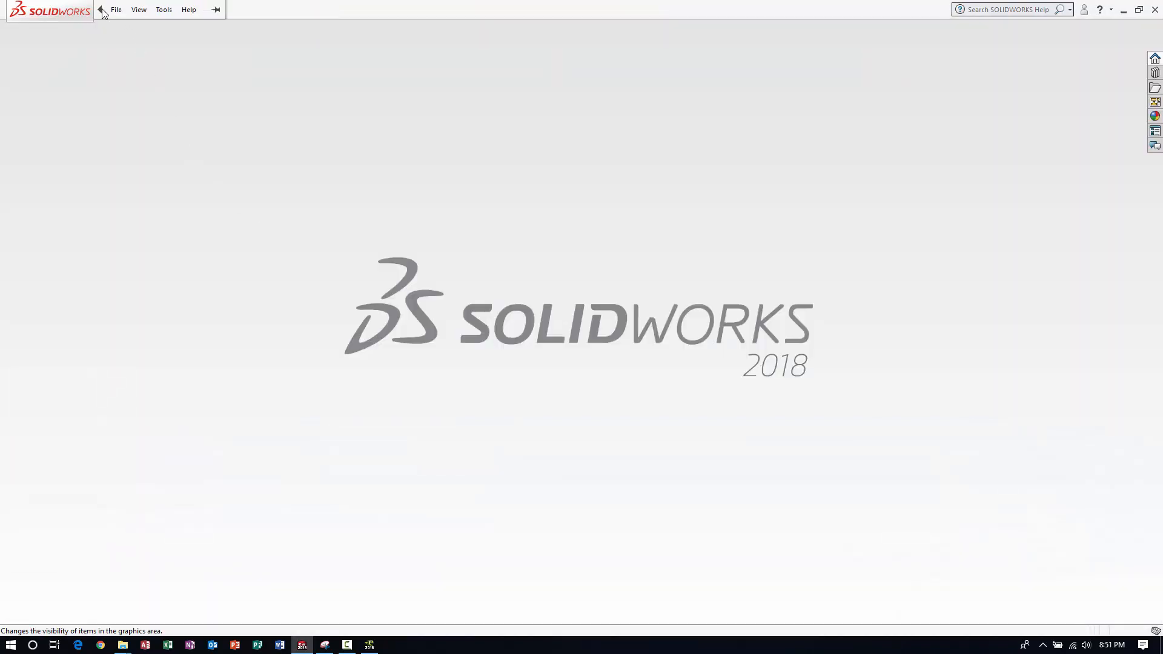
pyautogui.click(110, 11)
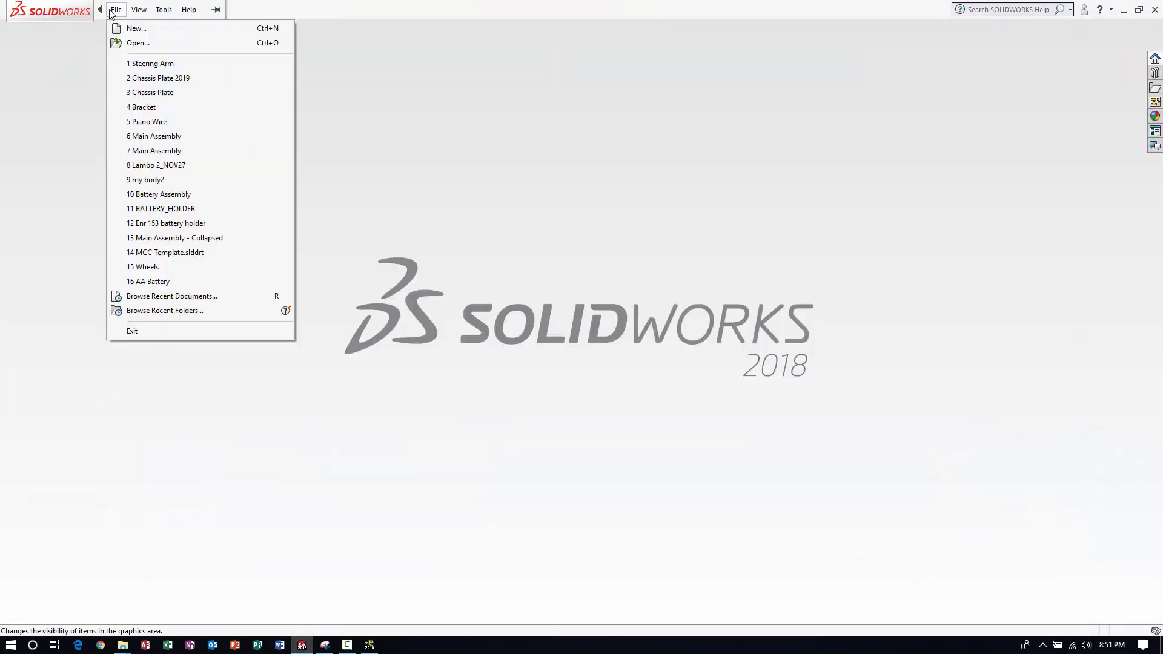
pyautogui.click(137, 28)
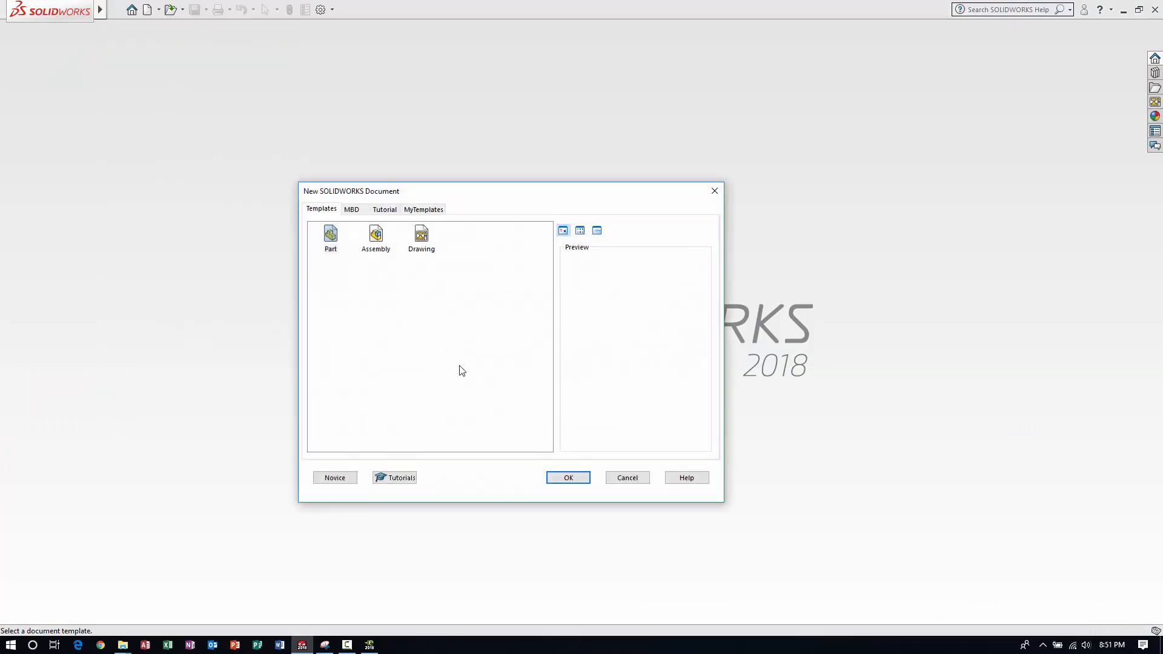
pyautogui.click(557, 479)
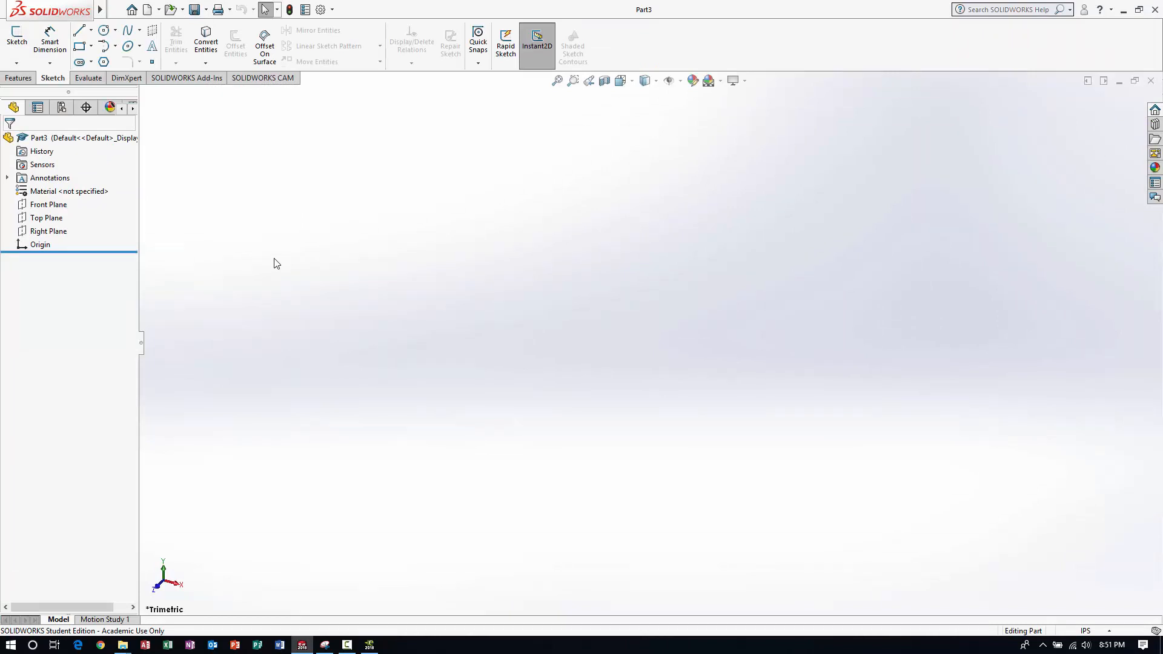
# On the Top Plane, sketch connected lines from the origin: about 2.34 in horizontal, one vertical downward, and about 2.85 in sloping down to the right.
pyautogui.click(46, 219)
pyautogui.click(17, 36)
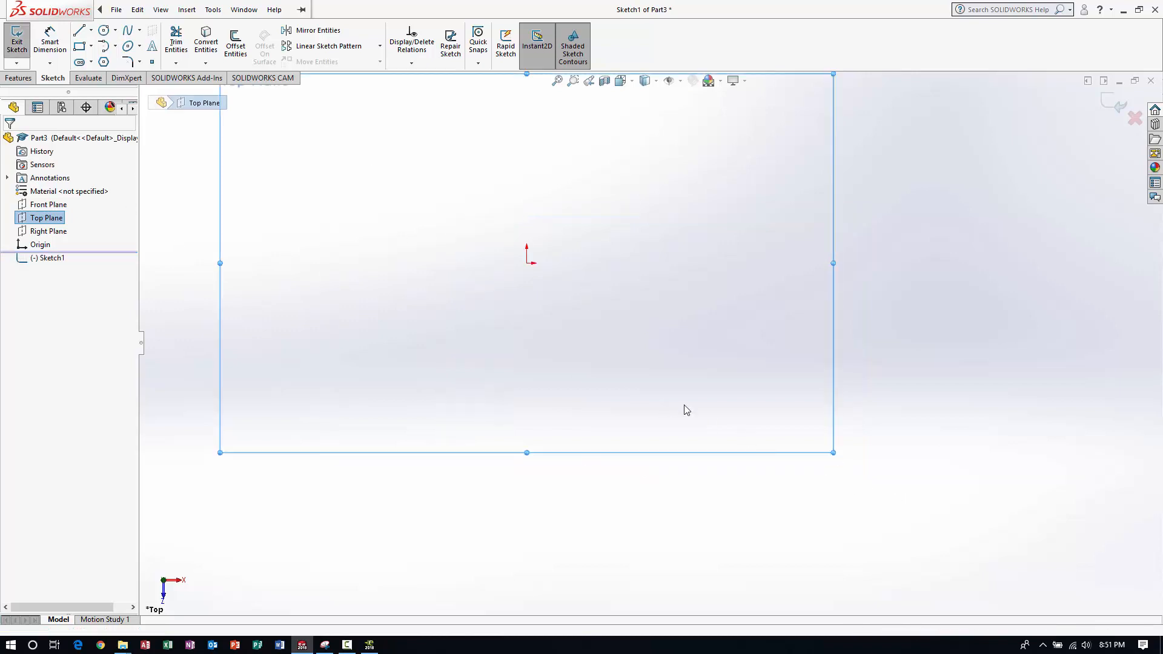
pyautogui.click(79, 30)
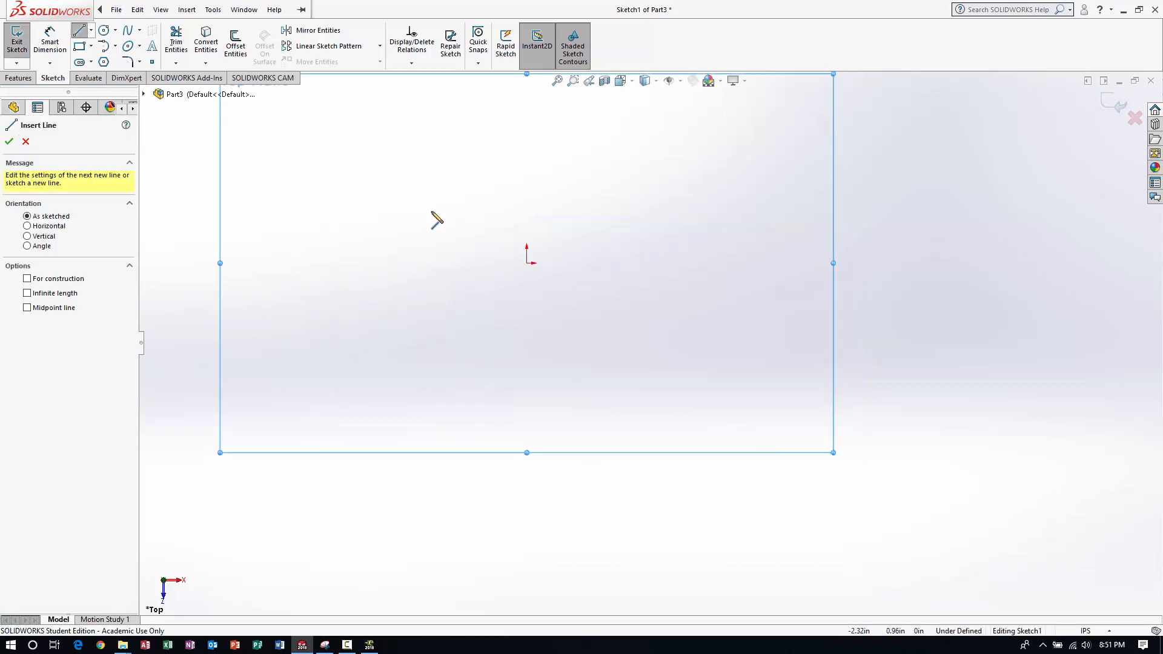
pyautogui.click(527, 264)
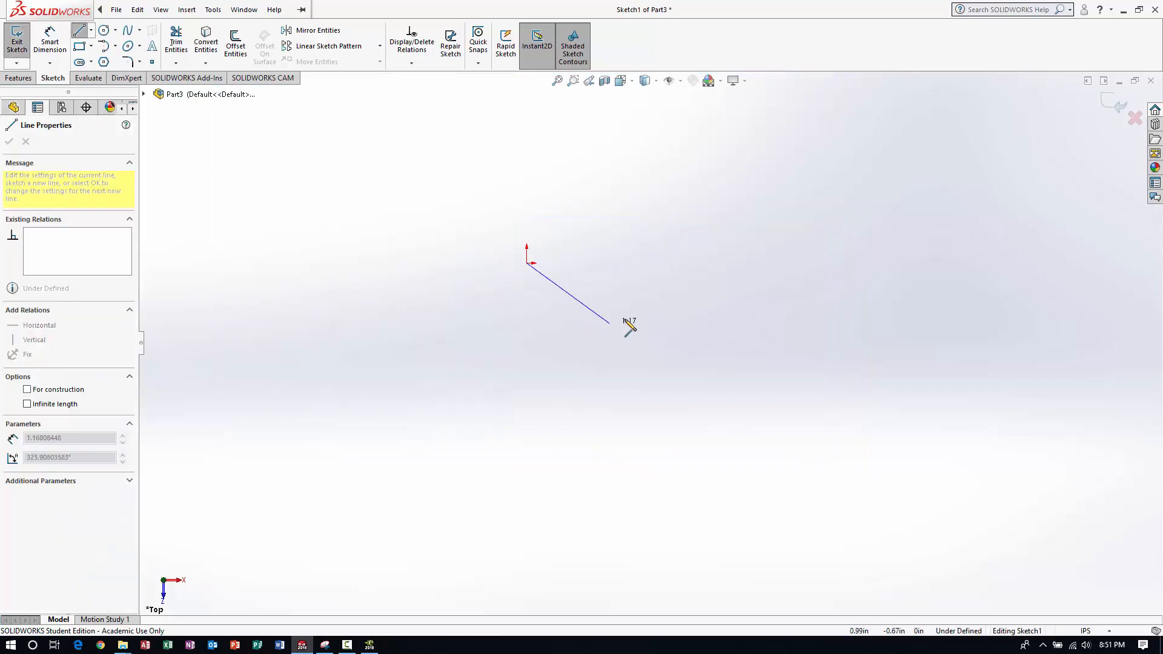
pyautogui.click(732, 263)
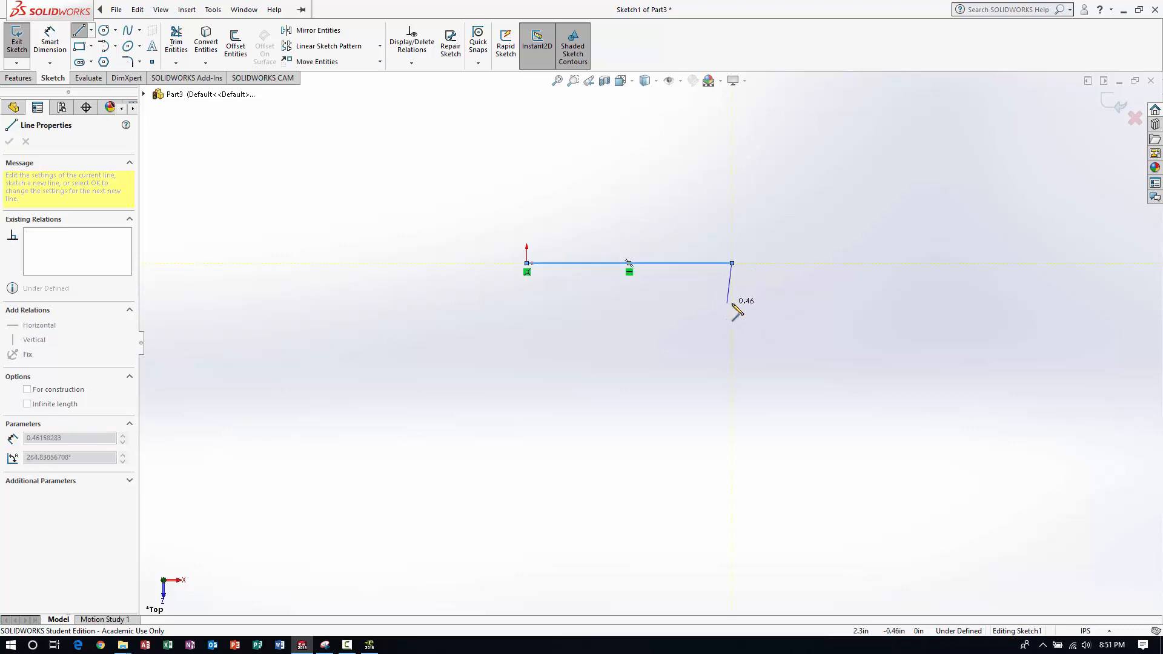
pyautogui.click(732, 423)
pyautogui.press('z')
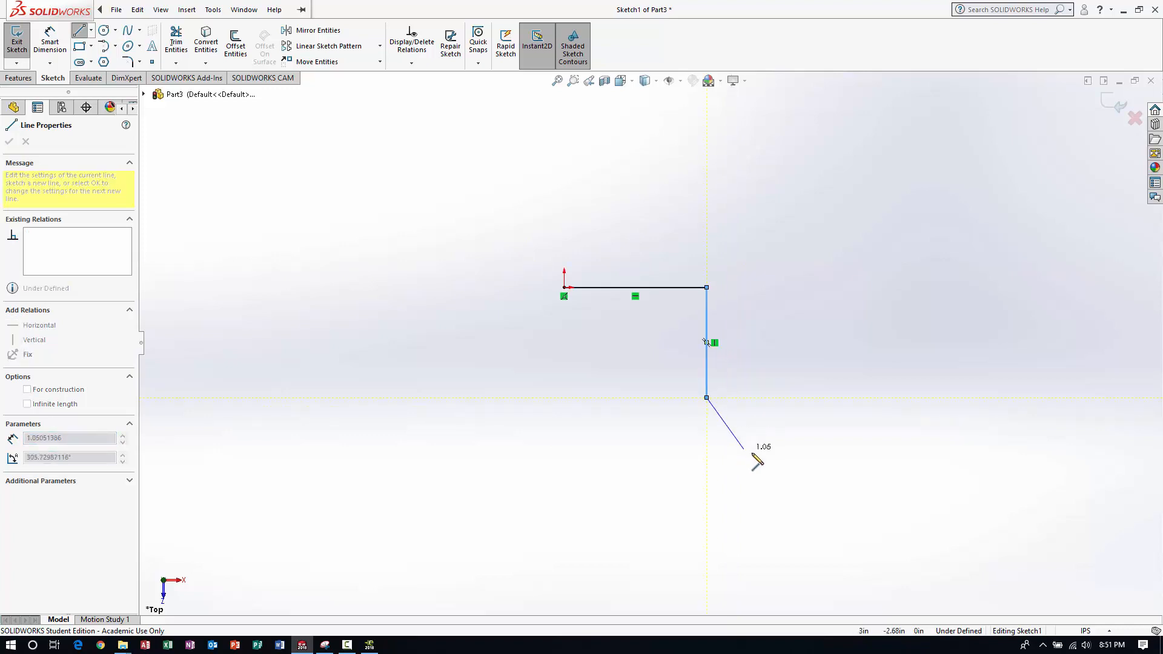
pyautogui.click(870, 463)
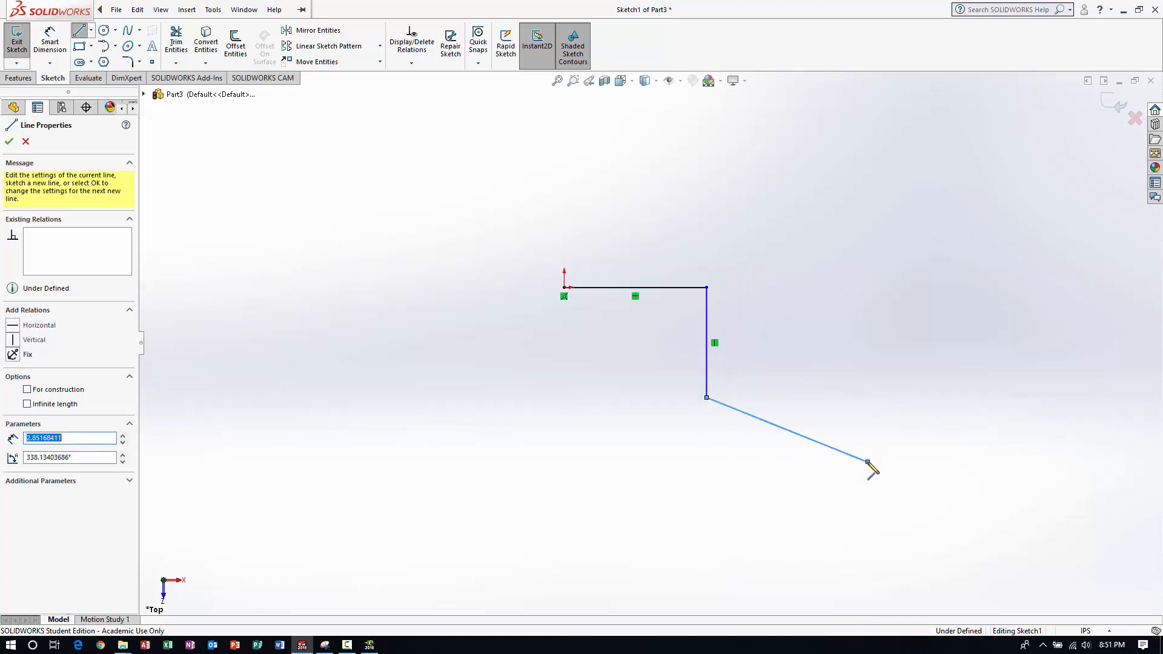
pyautogui.press('z')
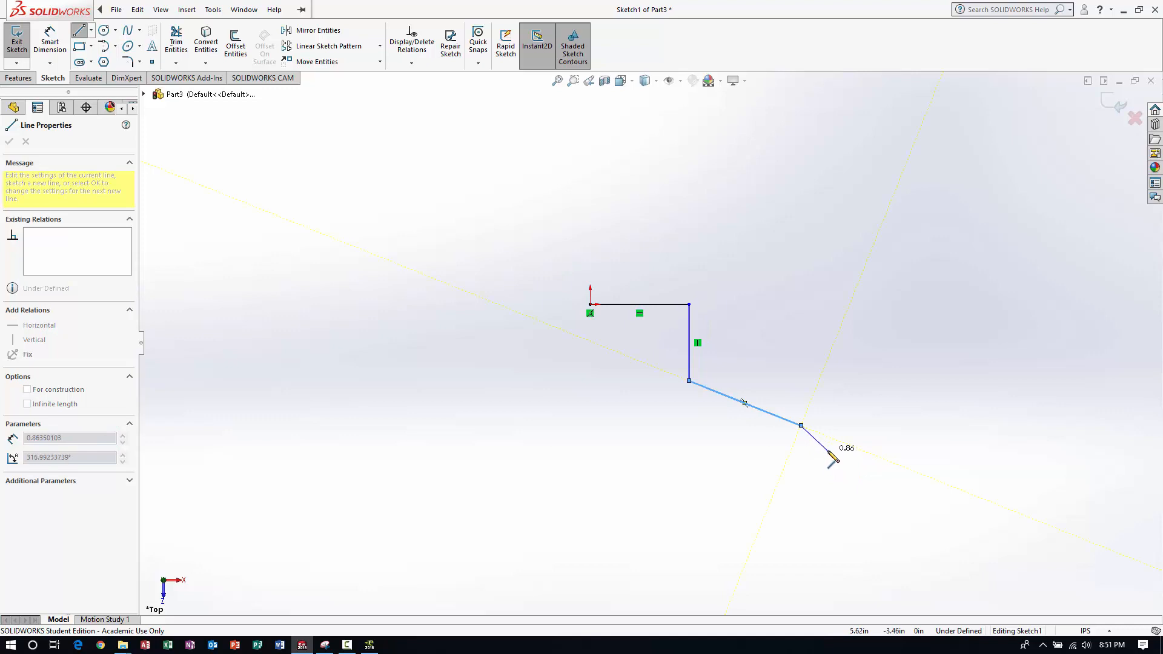
pyautogui.rightClick(834, 461)
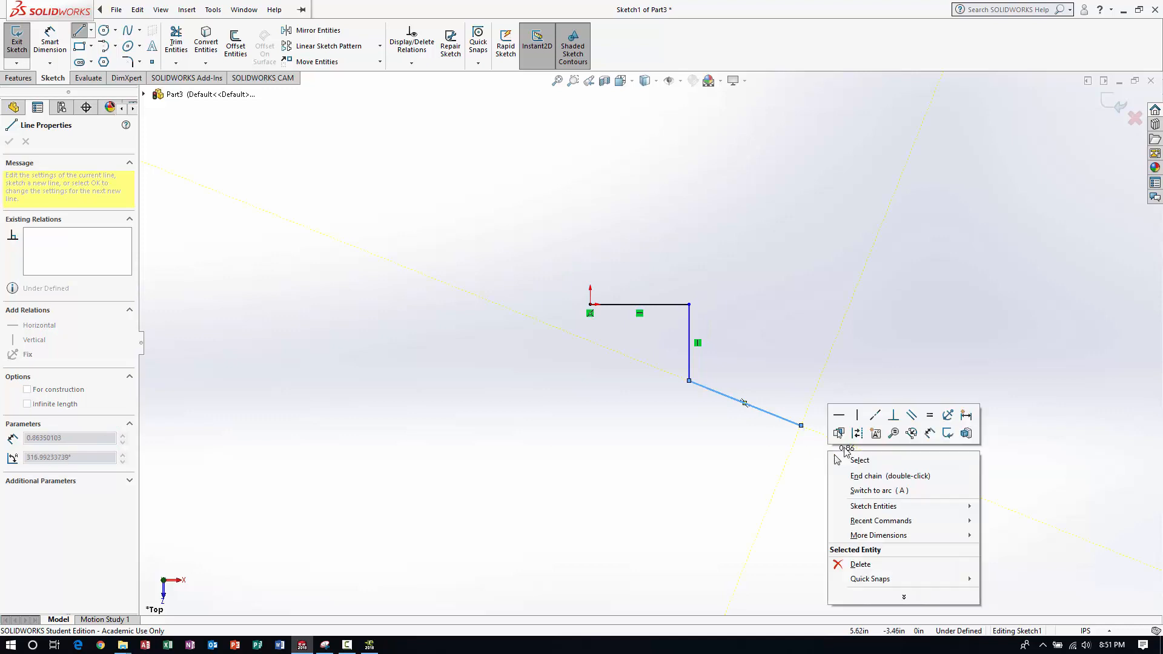
pyautogui.click(851, 454)
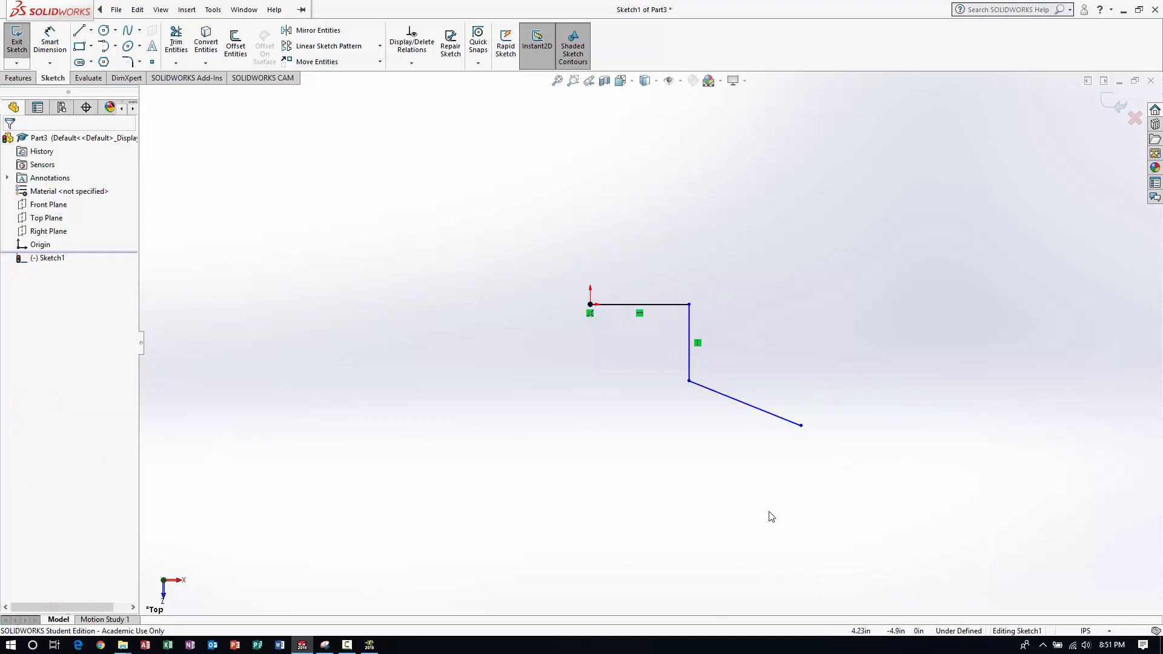
# Sketch a vertical line about 3.96 in down from the origin, continued by a line about 4.16 in long sloping down to the right.
pyautogui.click(86, 35)
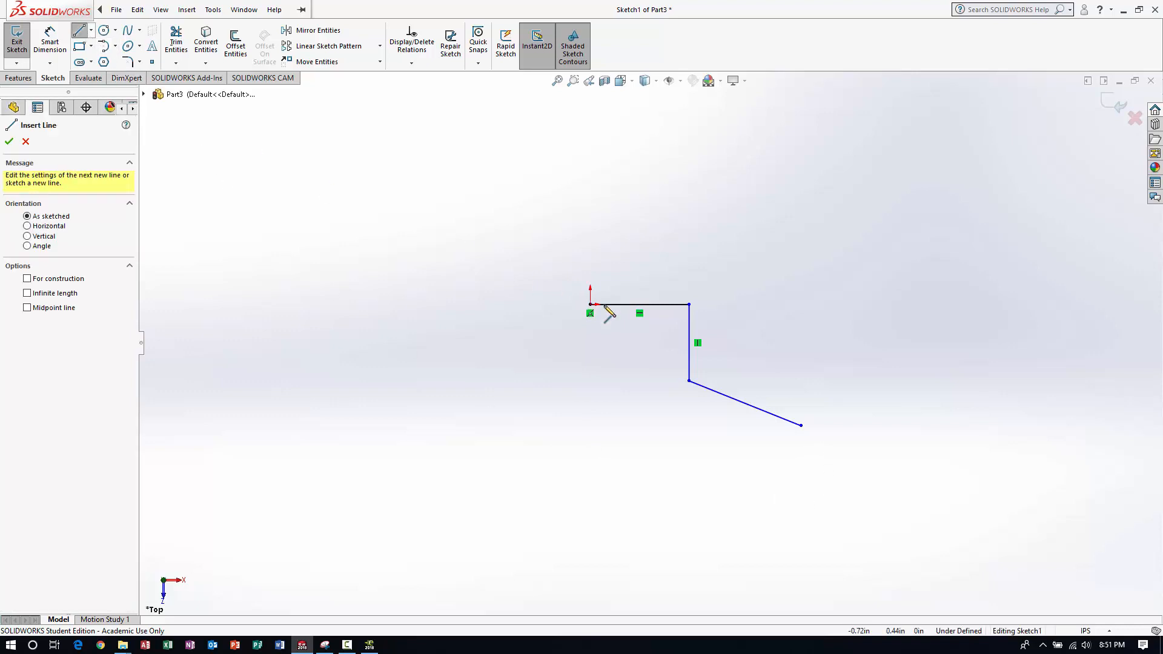
pyautogui.click(591, 305)
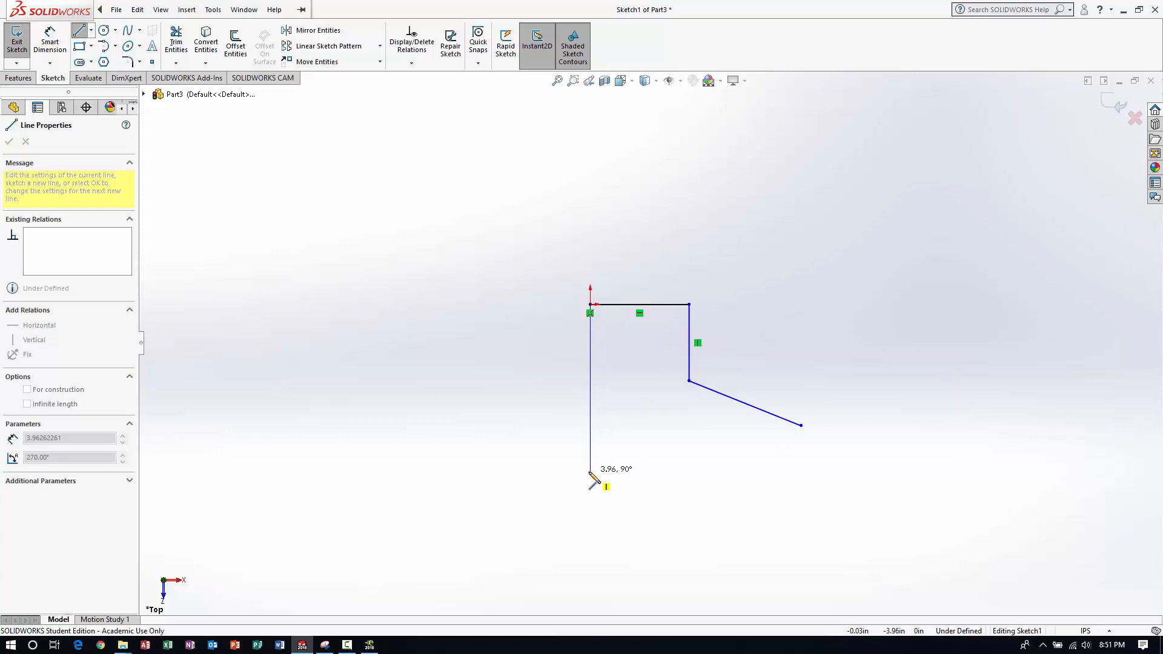
pyautogui.click(590, 472)
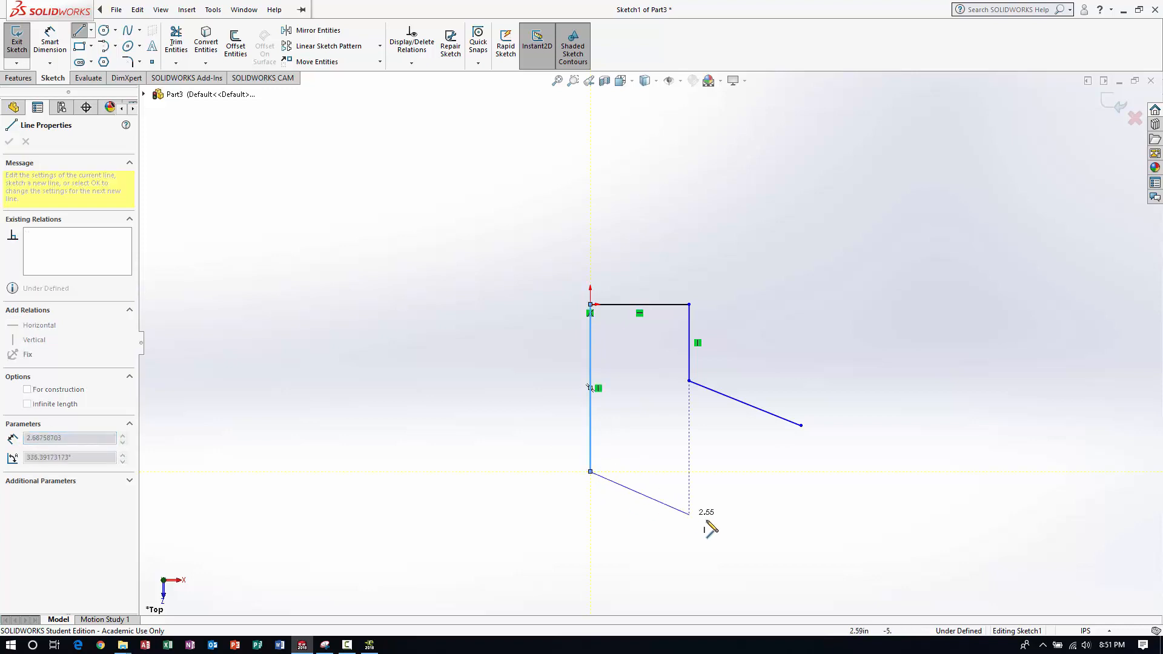
pyautogui.click(753, 538)
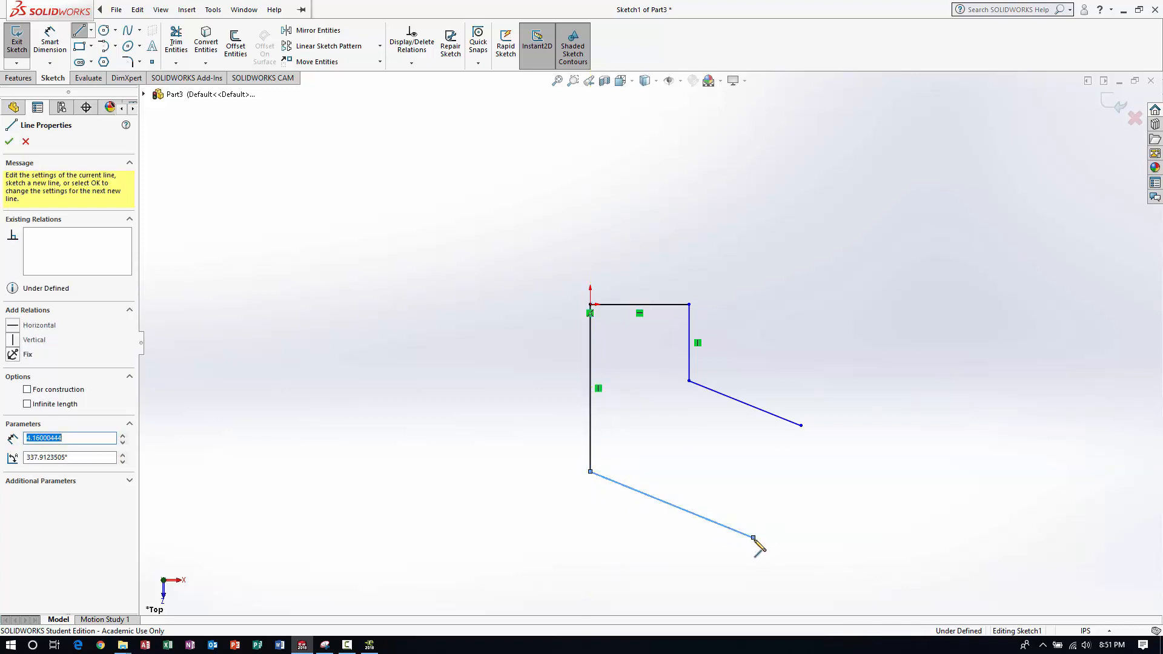
pyautogui.rightClick(852, 528)
pyautogui.click(892, 524)
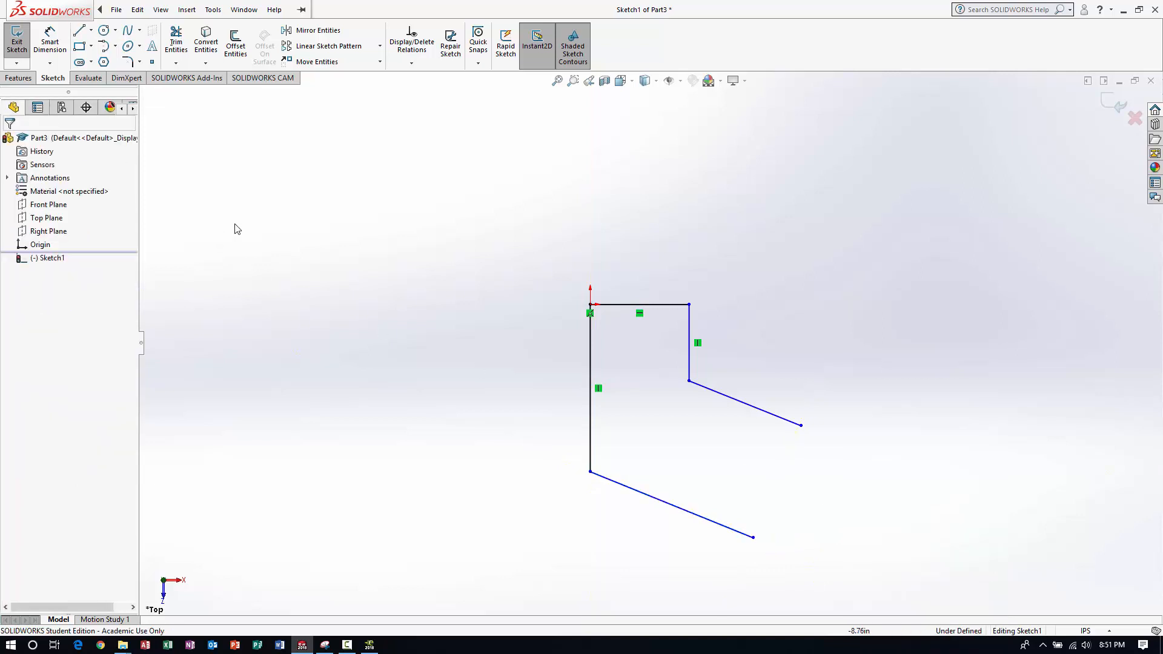
# Close the profile with a tangent arc from the upper sloped line's free end to the lower sloped line's free end.
pyautogui.click(114, 48)
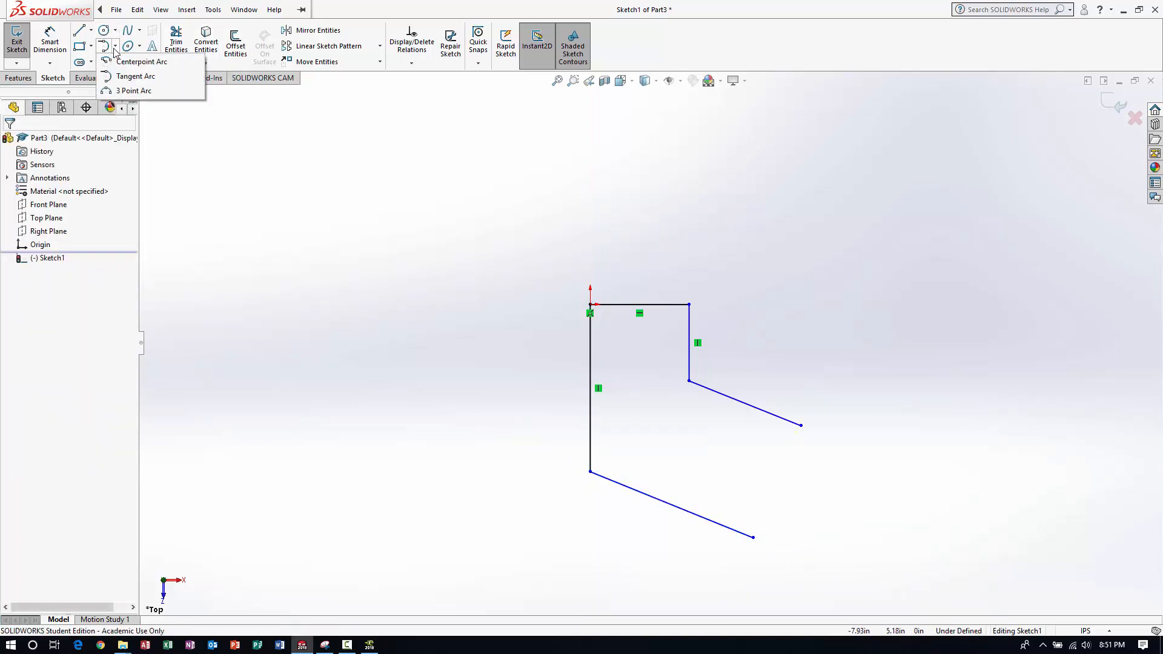
pyautogui.click(135, 77)
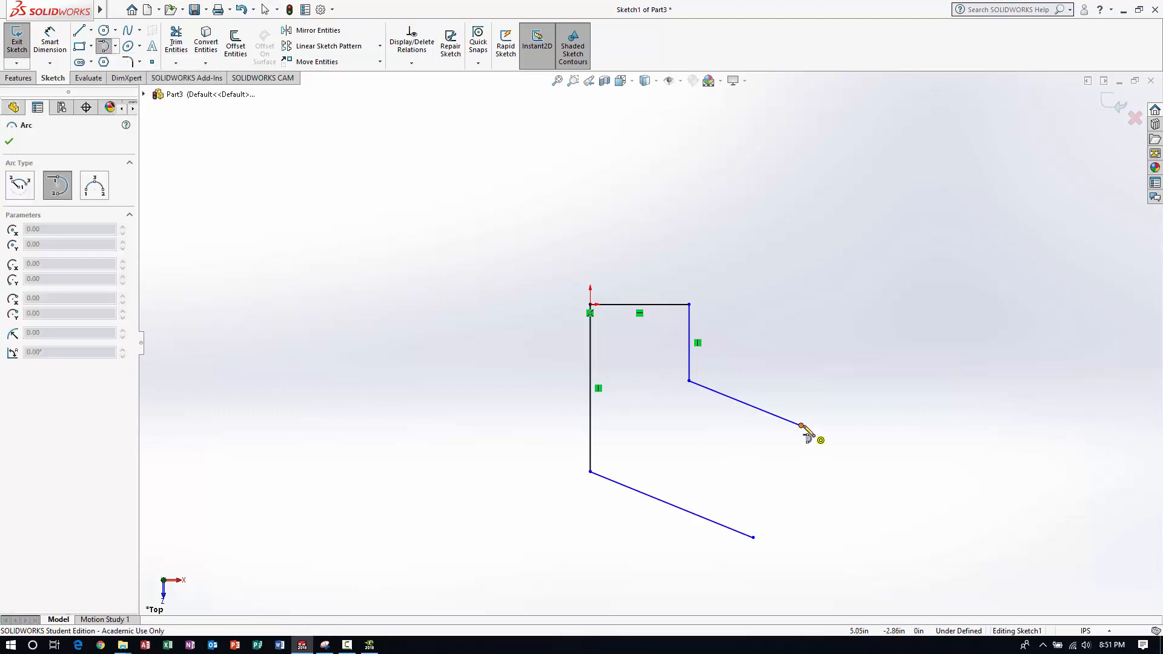
pyautogui.click(801, 426)
pyautogui.click(753, 538)
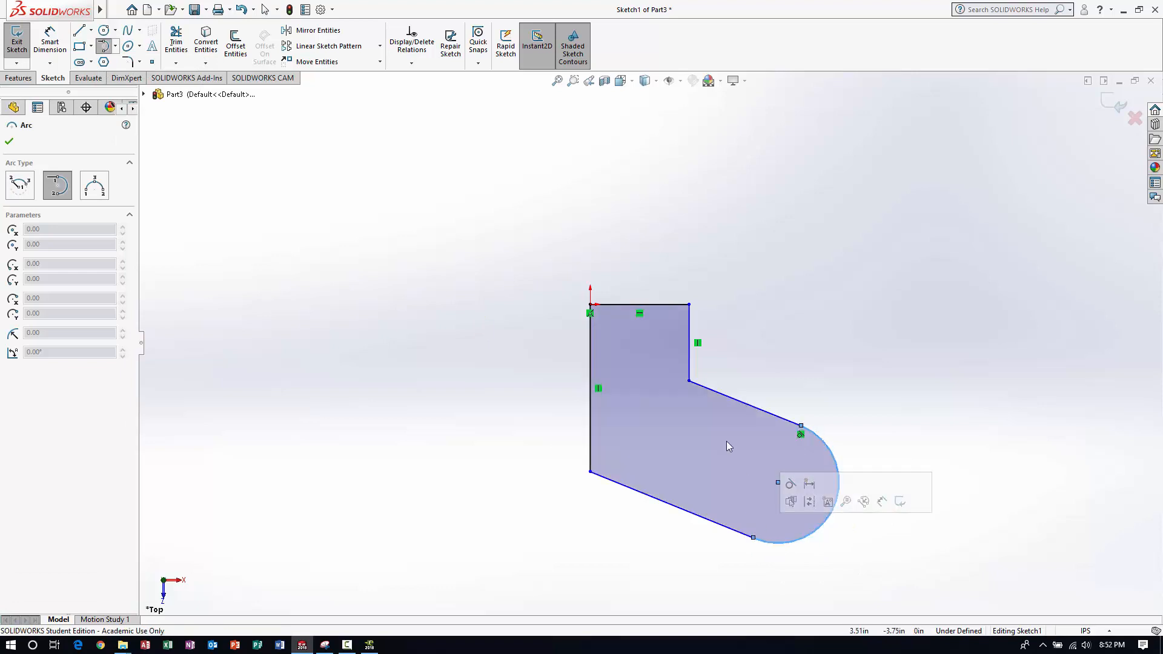
pyautogui.rightClick(727, 442)
pyautogui.click(741, 436)
pyautogui.scroll(4, 840, 462)
pyautogui.scroll(-5, 619, 271)
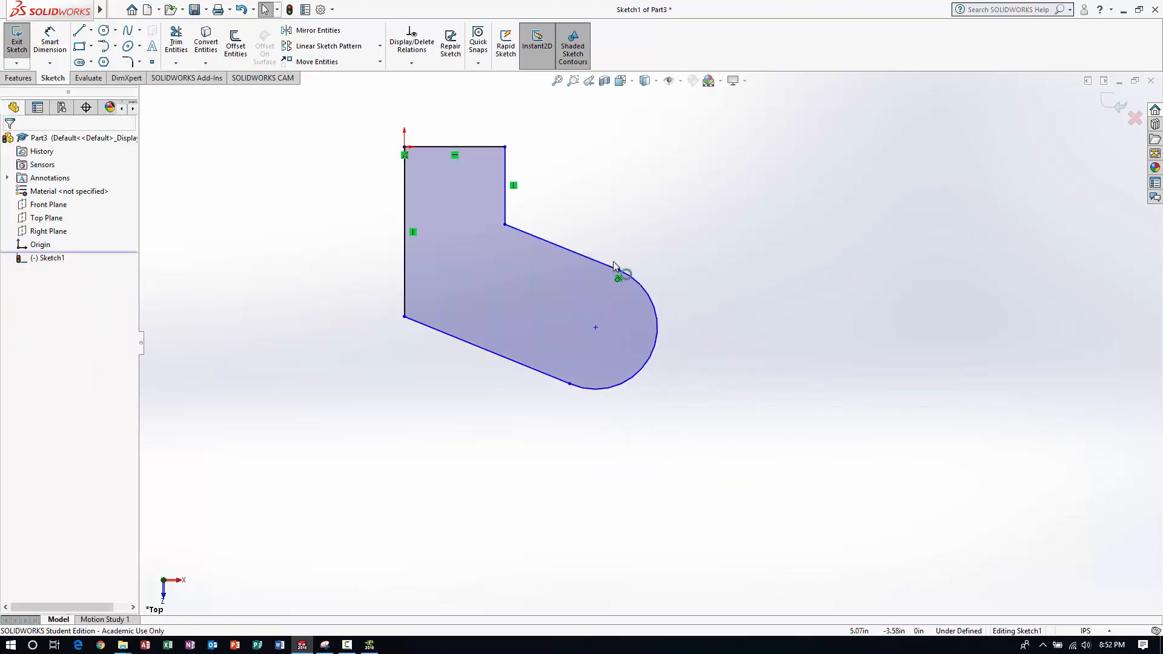
pyautogui.scroll(1, 511, 304)
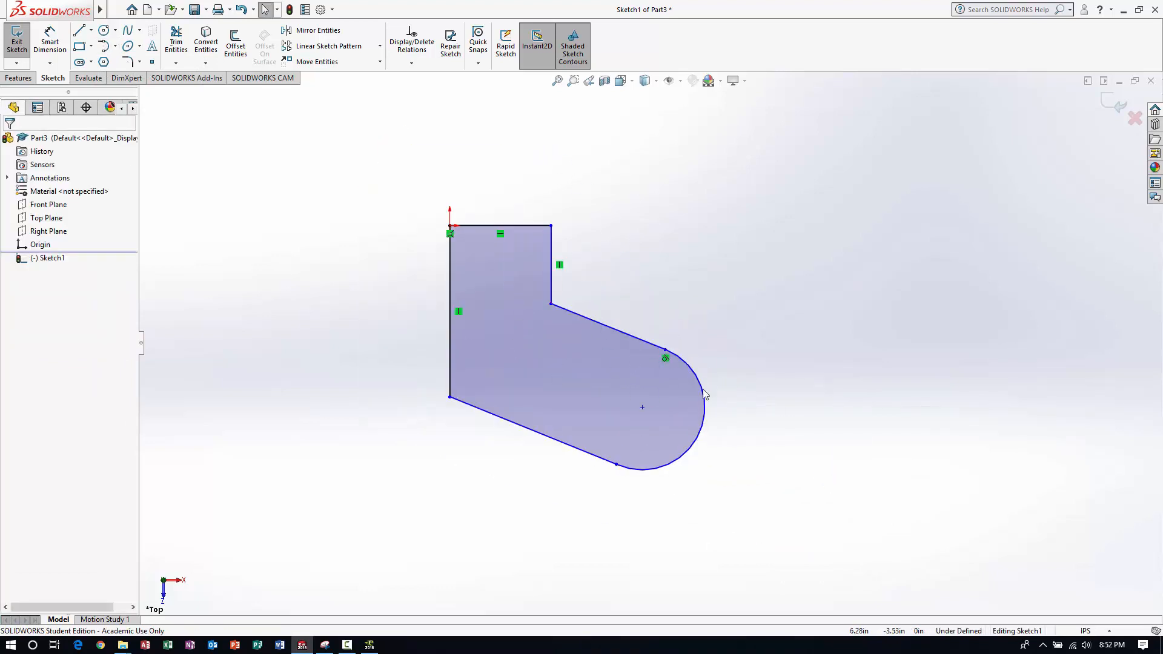
# Dimension the outline's upper horizontal line at the origin to 0.750 in.
pyautogui.click(49, 40)
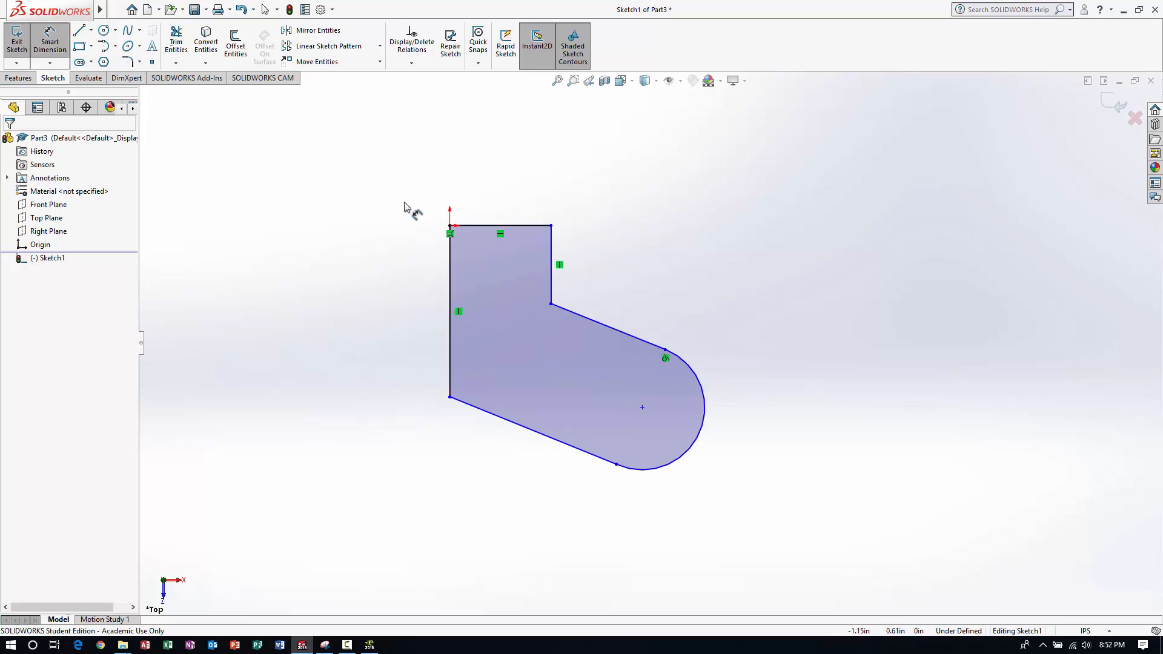
pyautogui.click(503, 225)
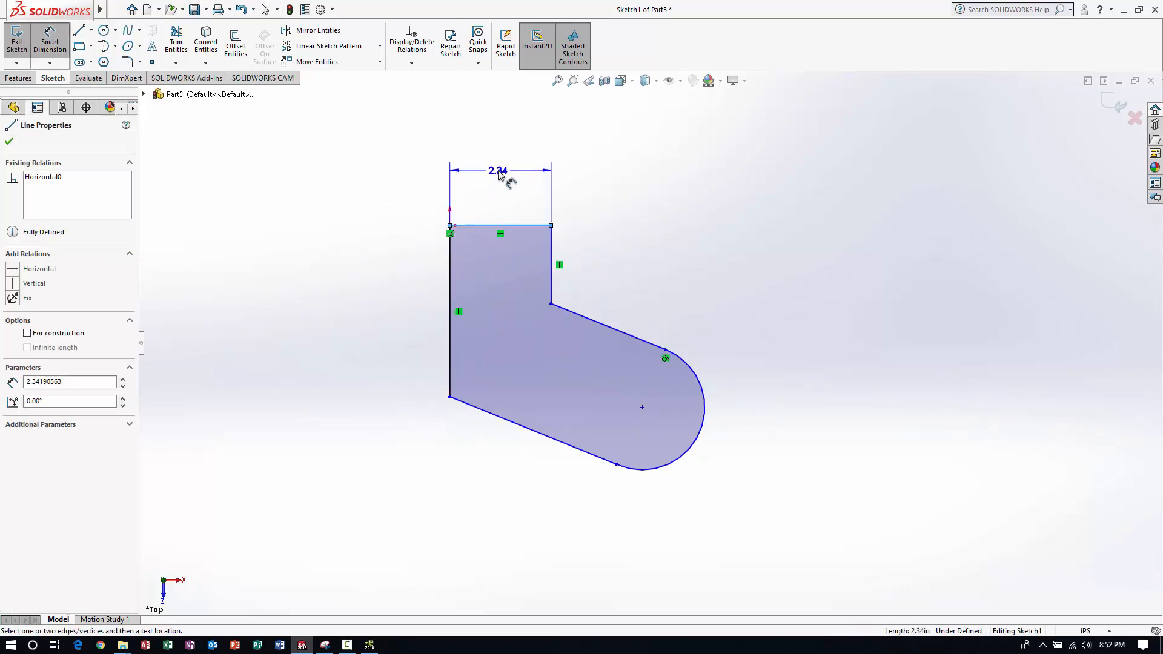
pyautogui.click(498, 174)
pyautogui.write('.7')
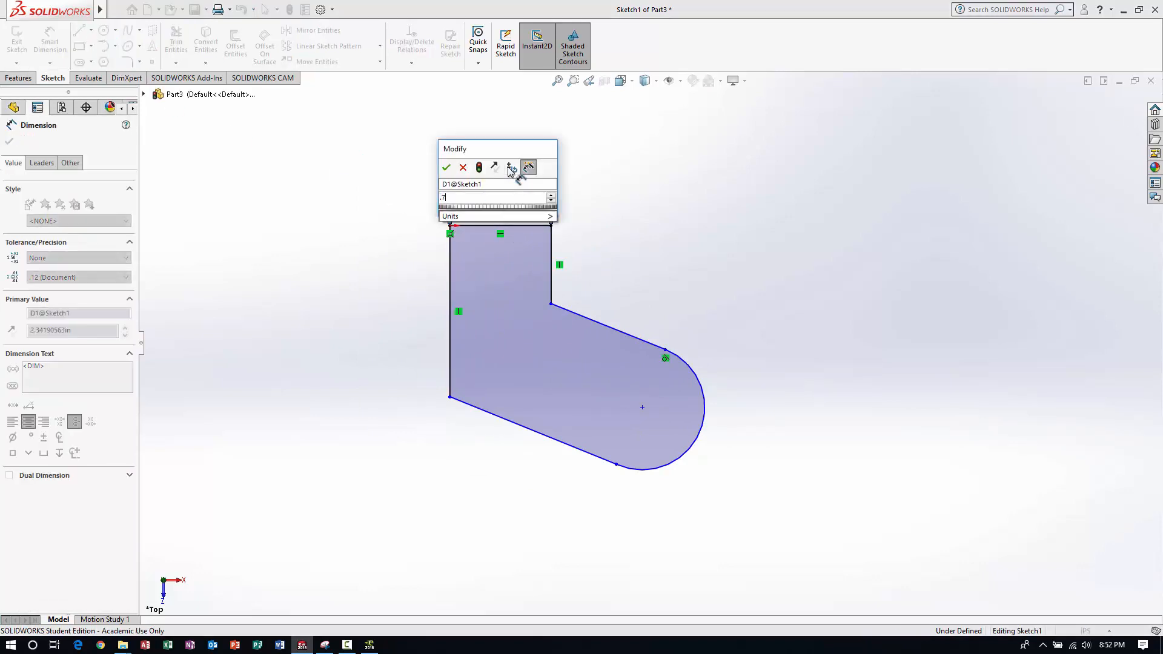
pyautogui.write('50')
pyautogui.press('Return')
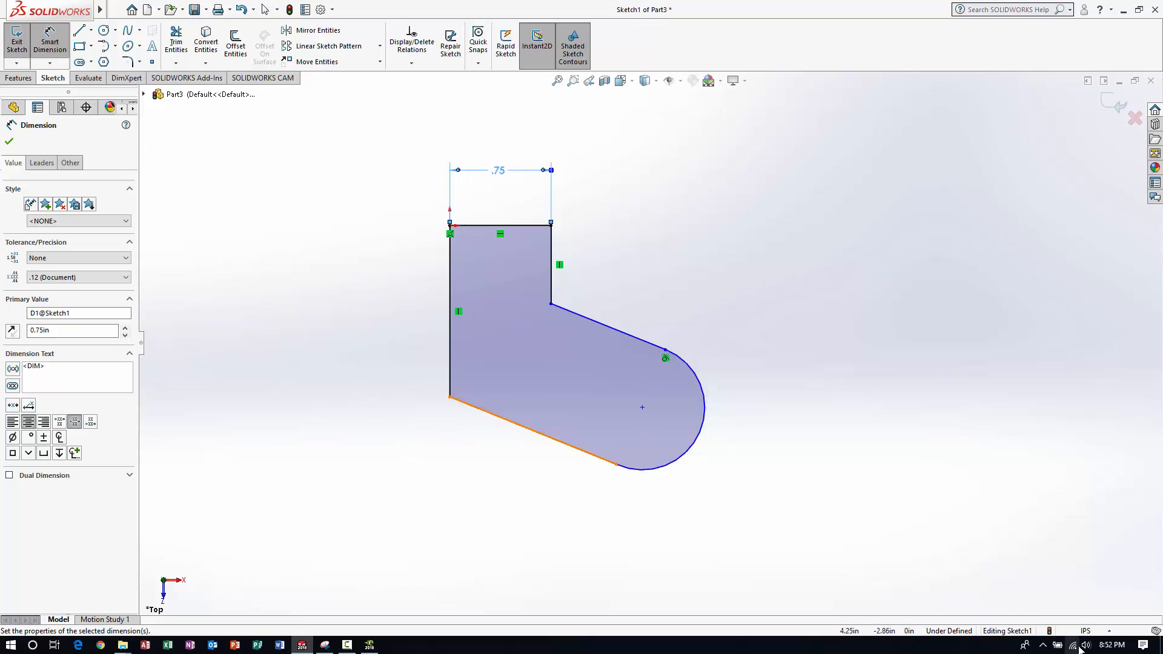
# Set the document's length units to three decimal places, keeping the IPS unit system.
pyautogui.click(1095, 632)
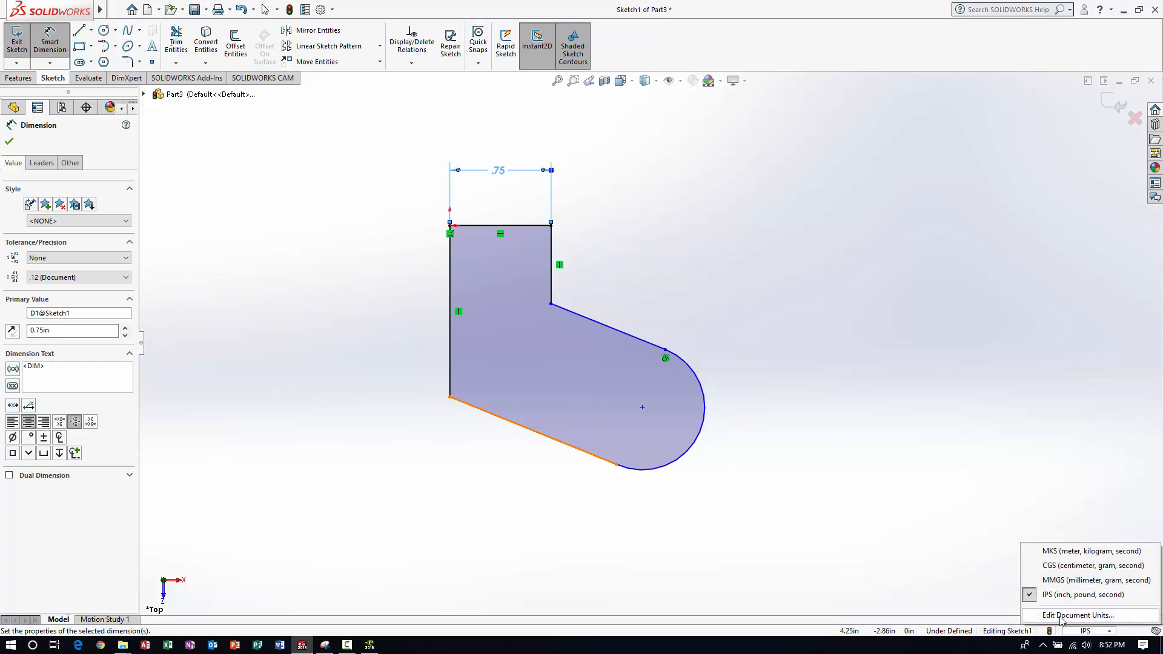
pyautogui.click(1079, 616)
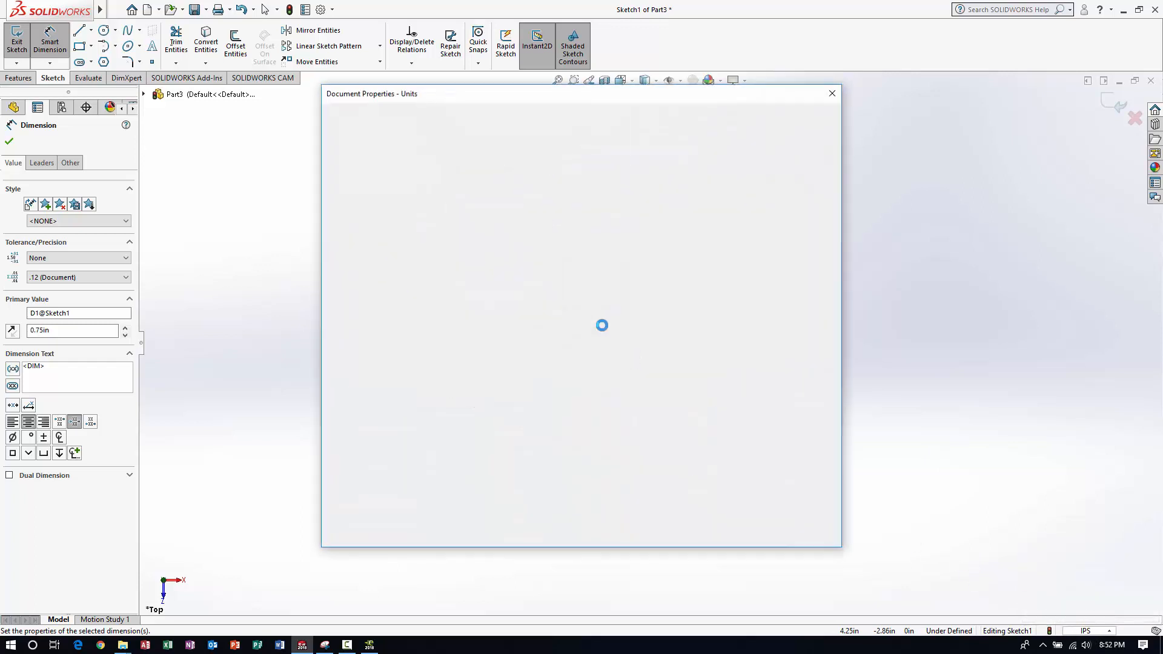
pyautogui.click(613, 237)
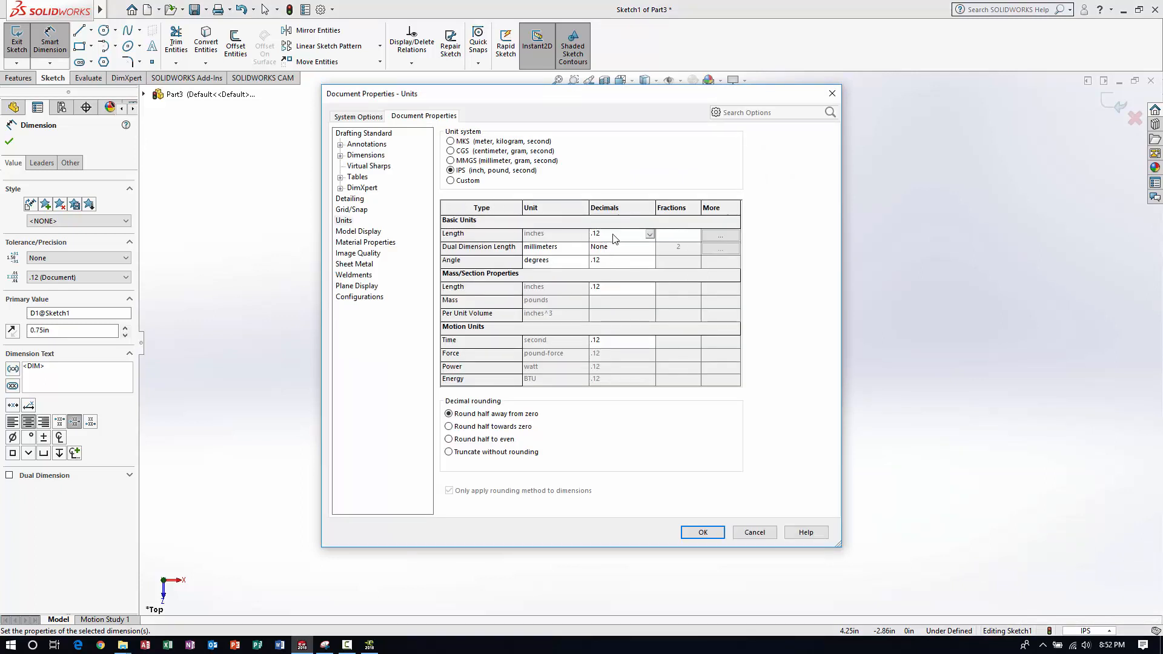
pyautogui.click(600, 255)
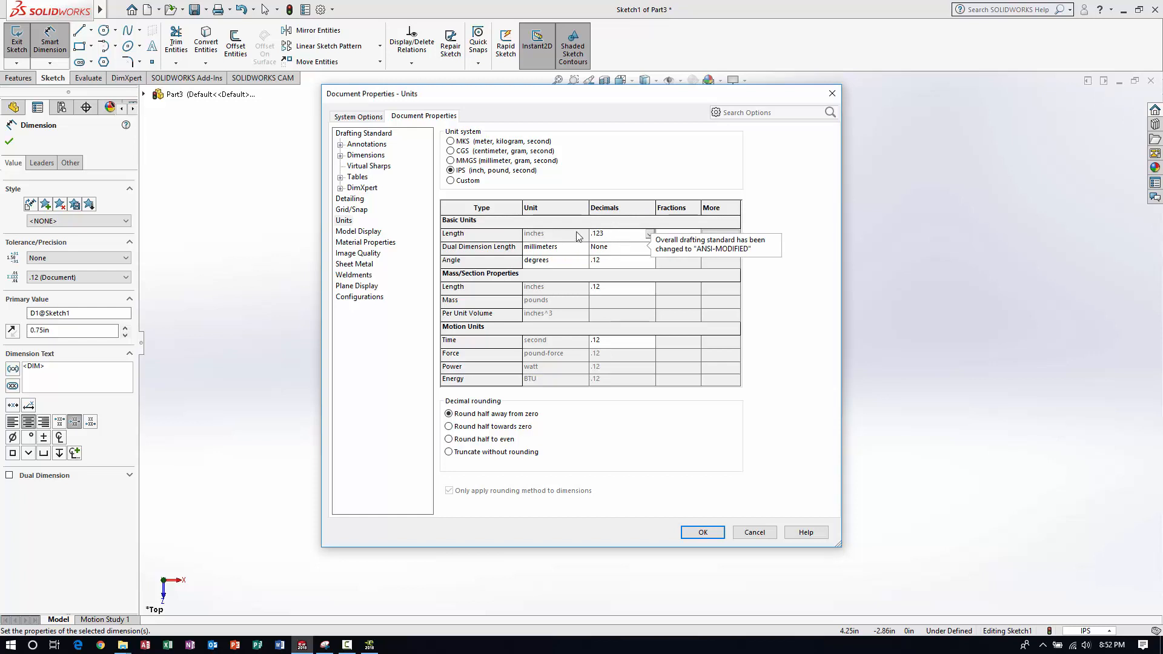
pyautogui.click(702, 533)
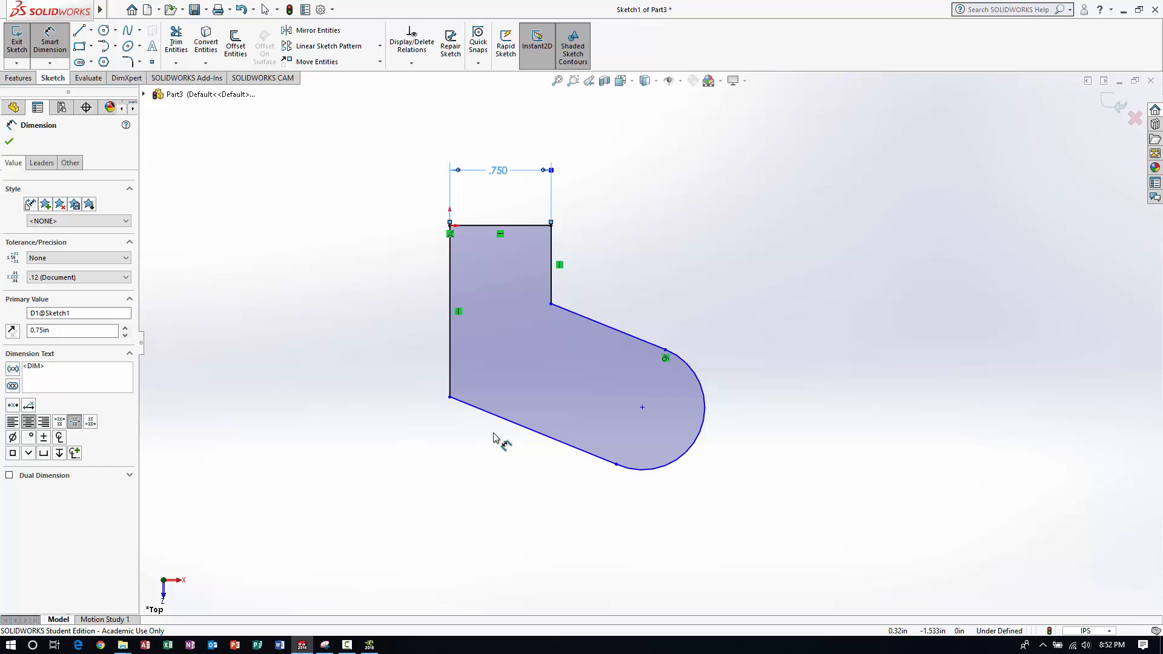
# Dimension the short vertical line between the horizontal line and the upper sloped line to 0.707 in.
pyautogui.scroll(-2, 530, 282)
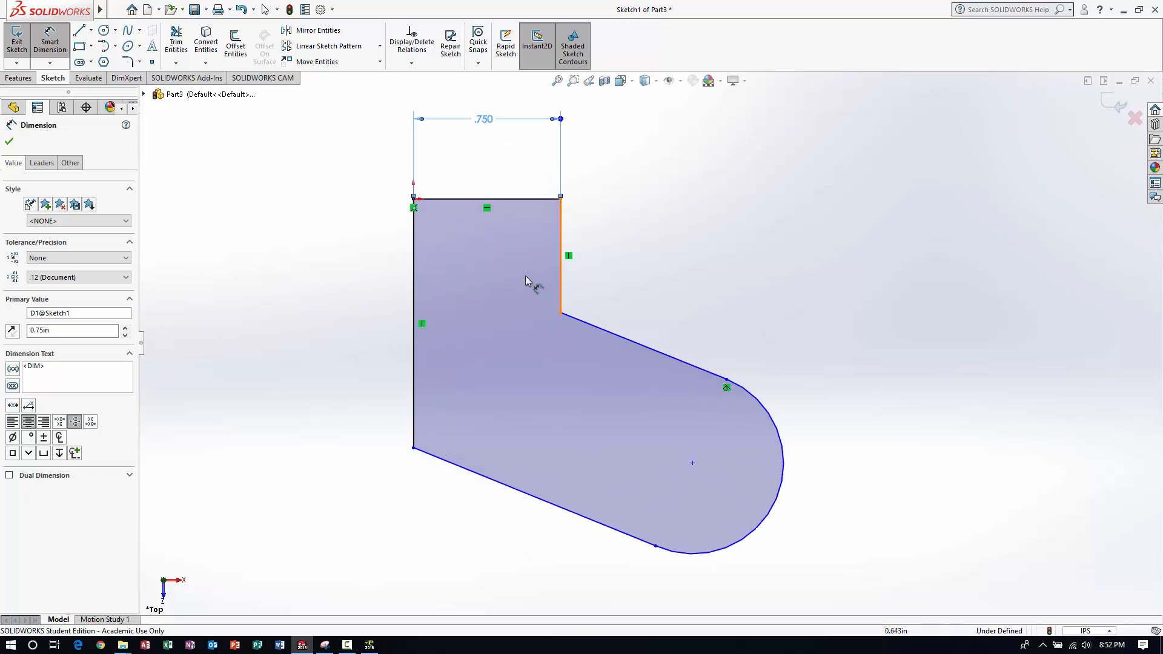
pyautogui.click(562, 270)
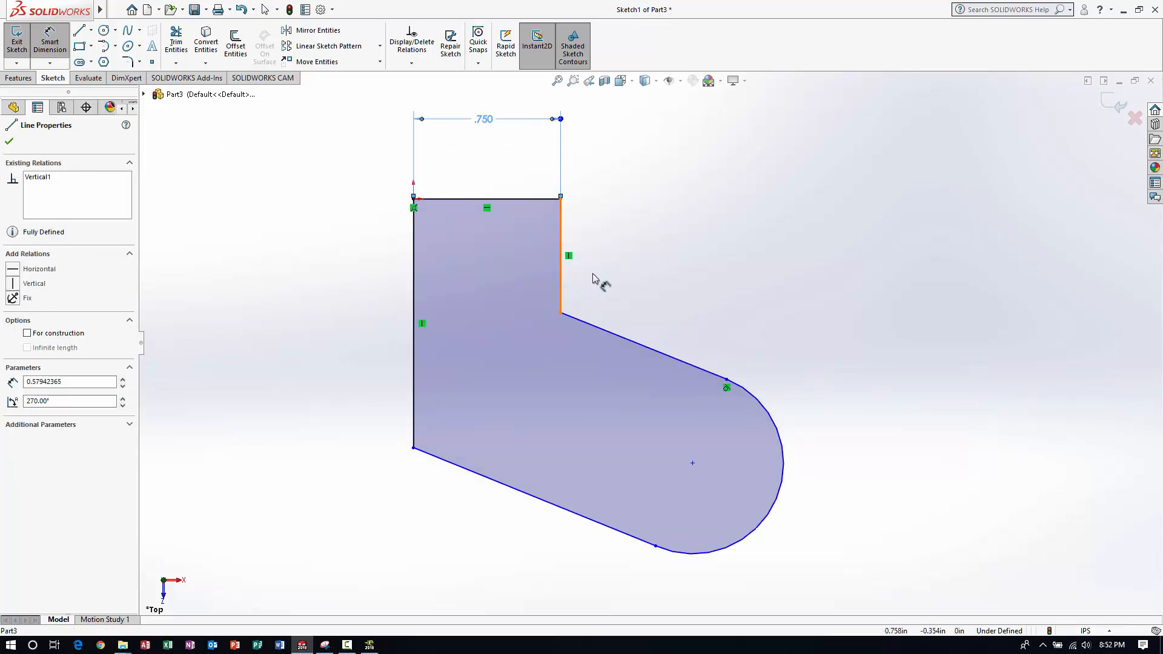
pyautogui.click(641, 258)
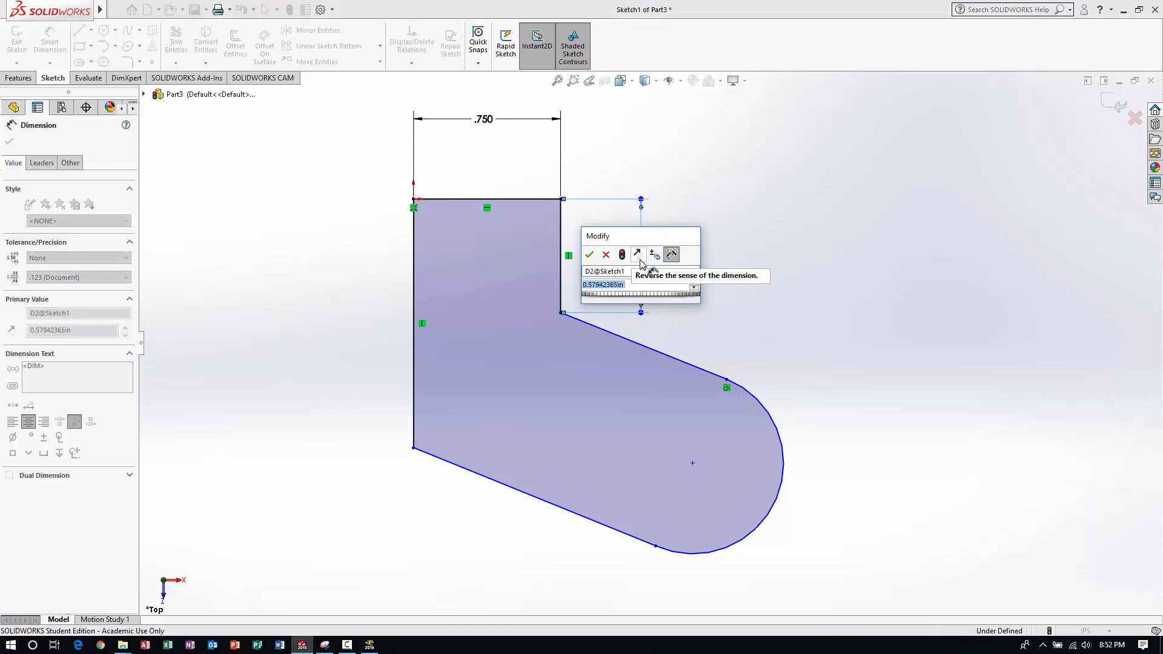
pyautogui.write('.')
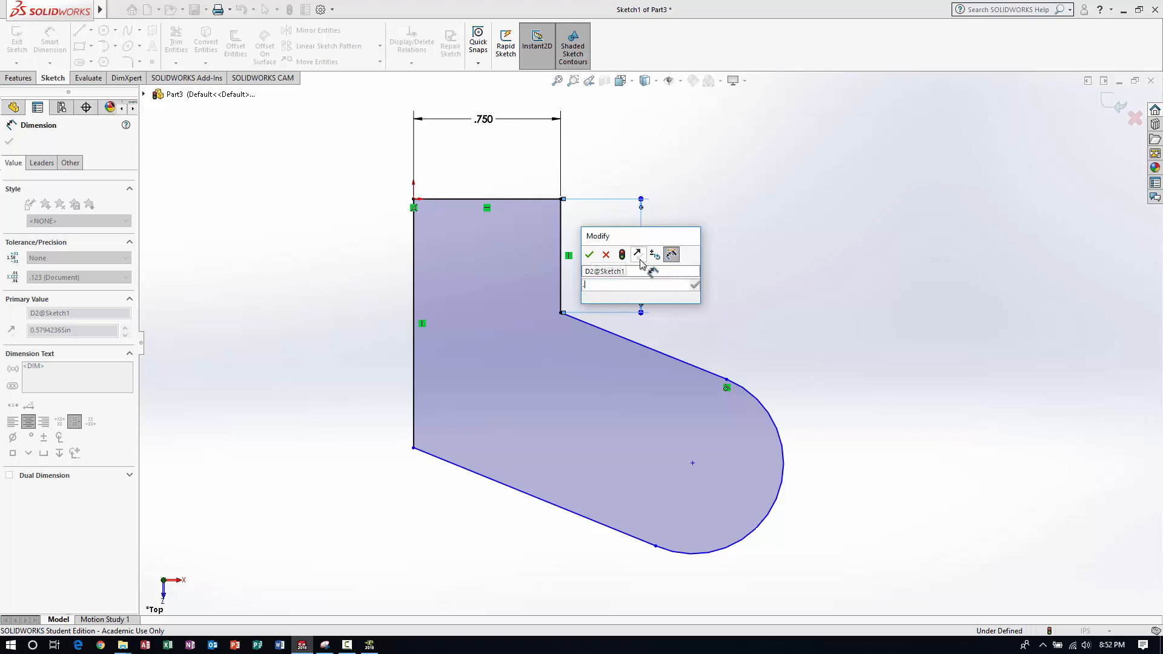
pyautogui.write('707')
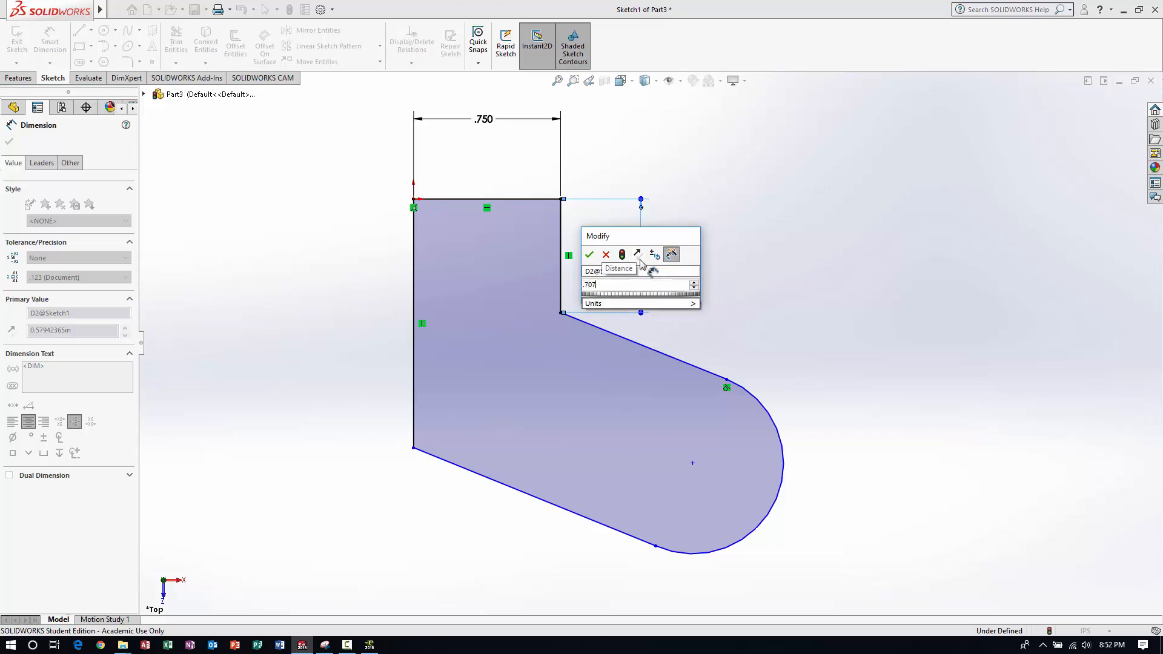
pyautogui.press('Return')
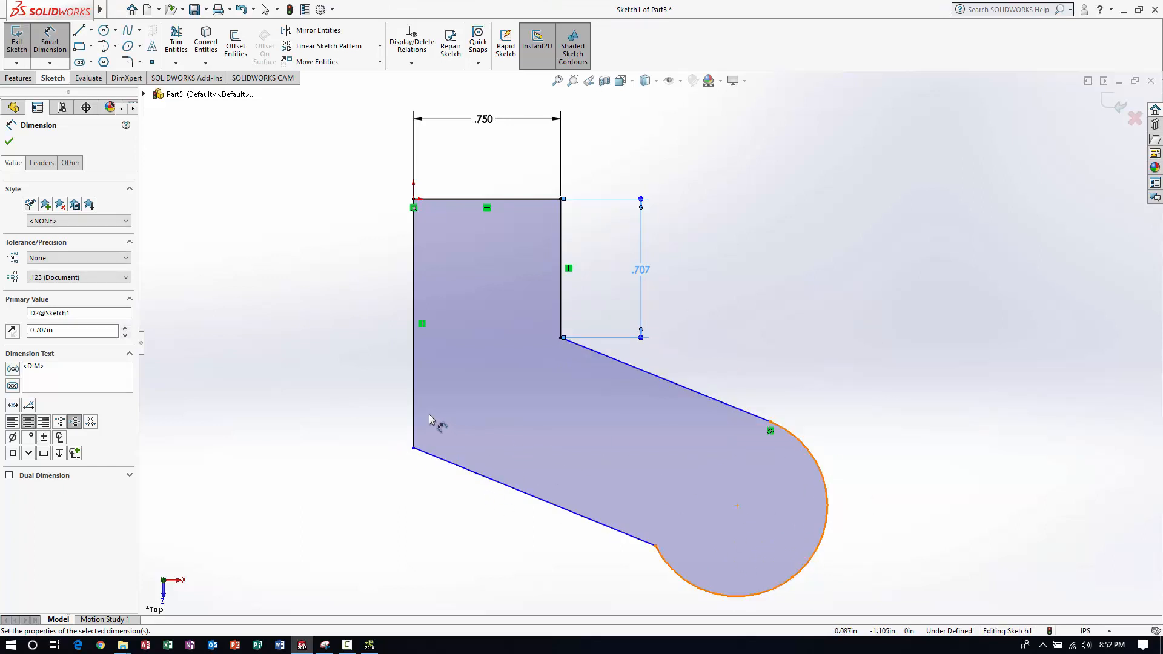
pyautogui.press('Escape')
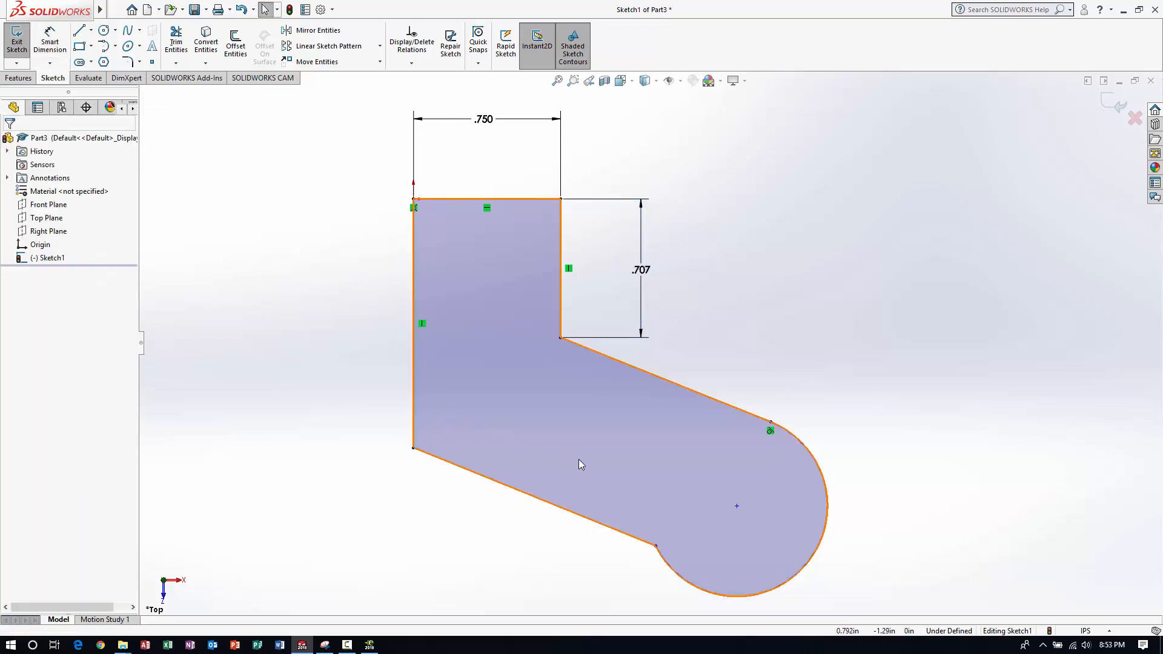
# Add a parallel relation between the lower and upper sloped lines of the outline.
pyautogui.click(506, 487)
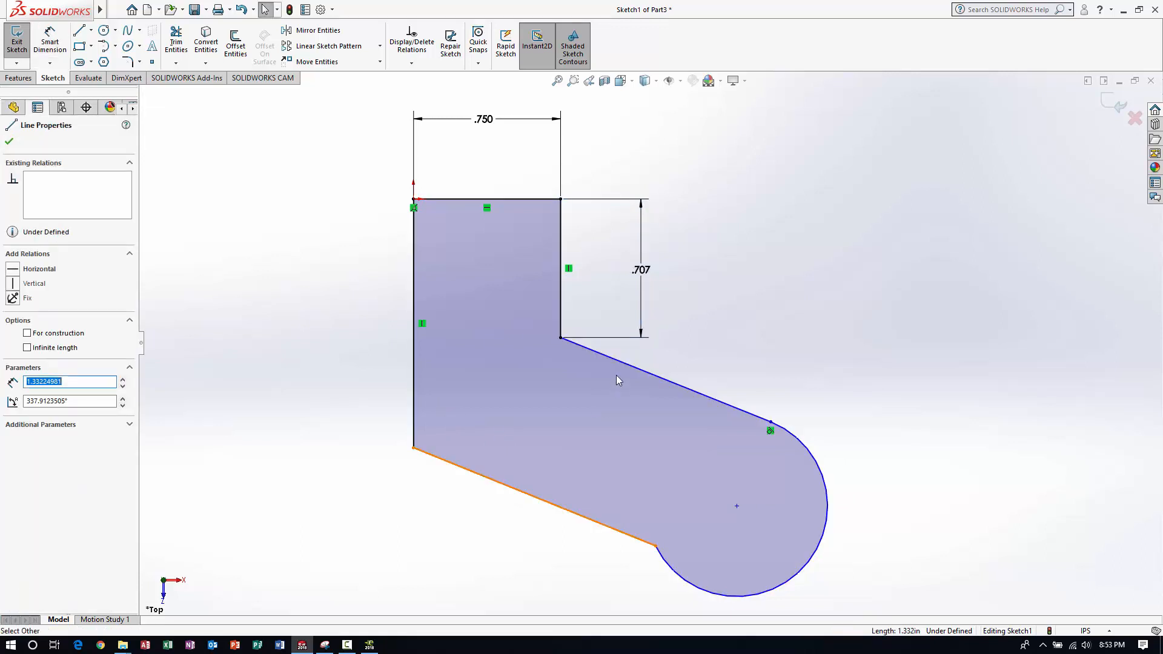
pyautogui.keyDown('ctrl'); pyautogui.click(622, 363); pyautogui.keyUp('ctrl')
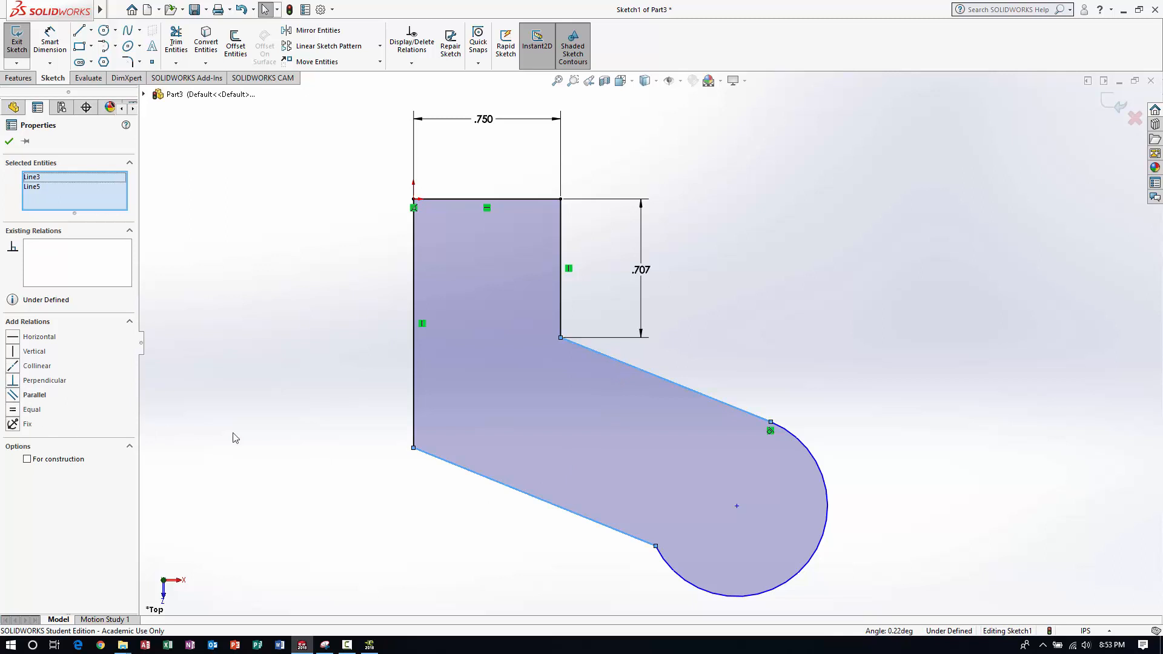
pyautogui.click(34, 394)
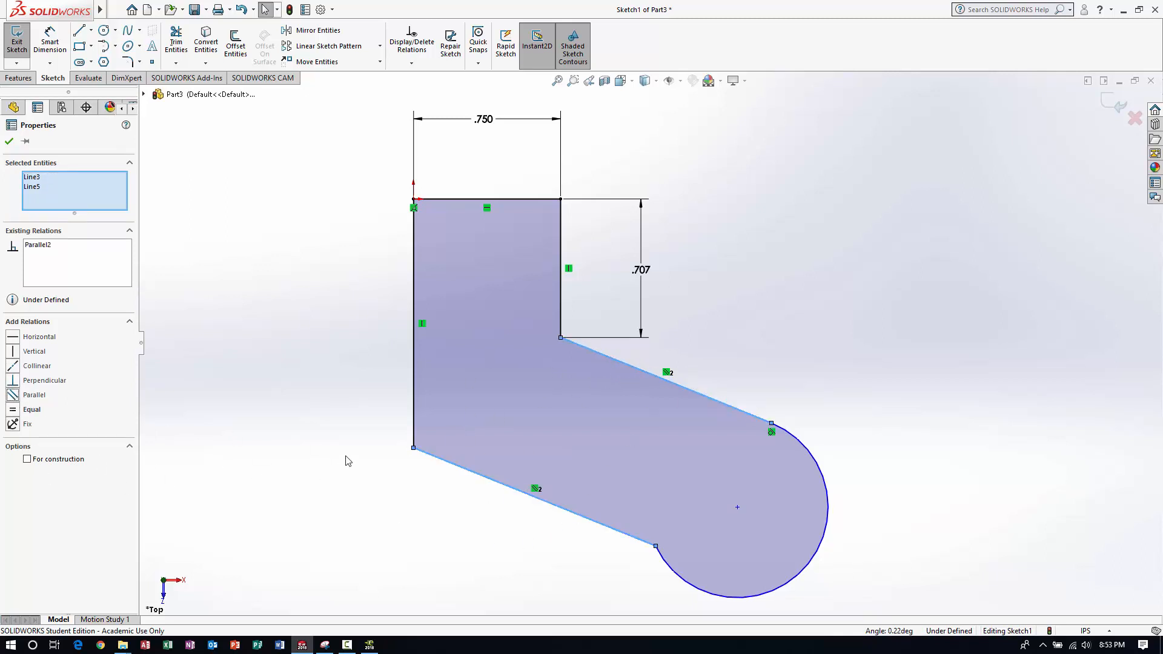
pyautogui.click(9, 142)
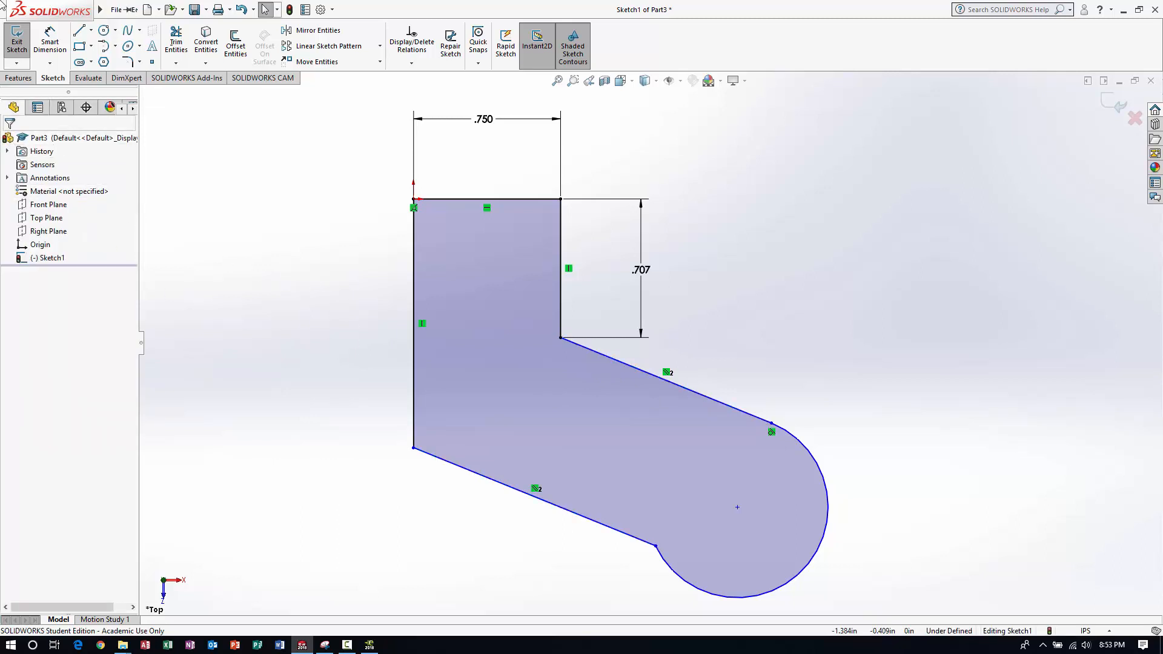
# Dimension the vertical distance from the upper horizontal line to the point where the upper sloped line meets the arc as 0.886 in.
pyautogui.click(49, 43)
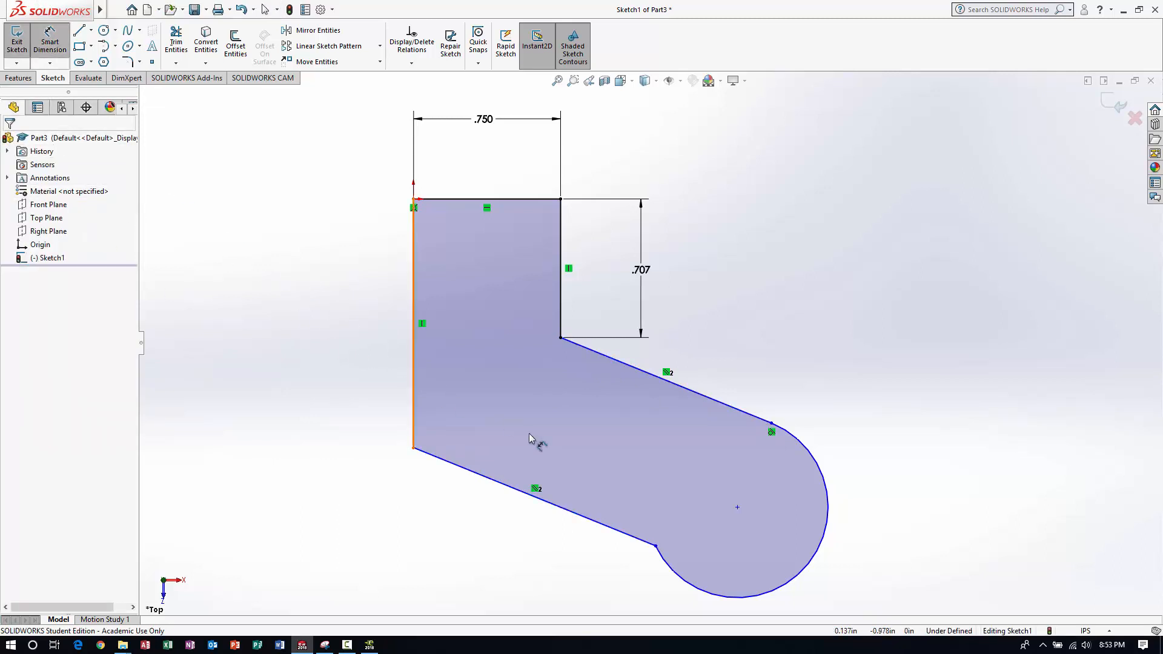
pyautogui.click(772, 426)
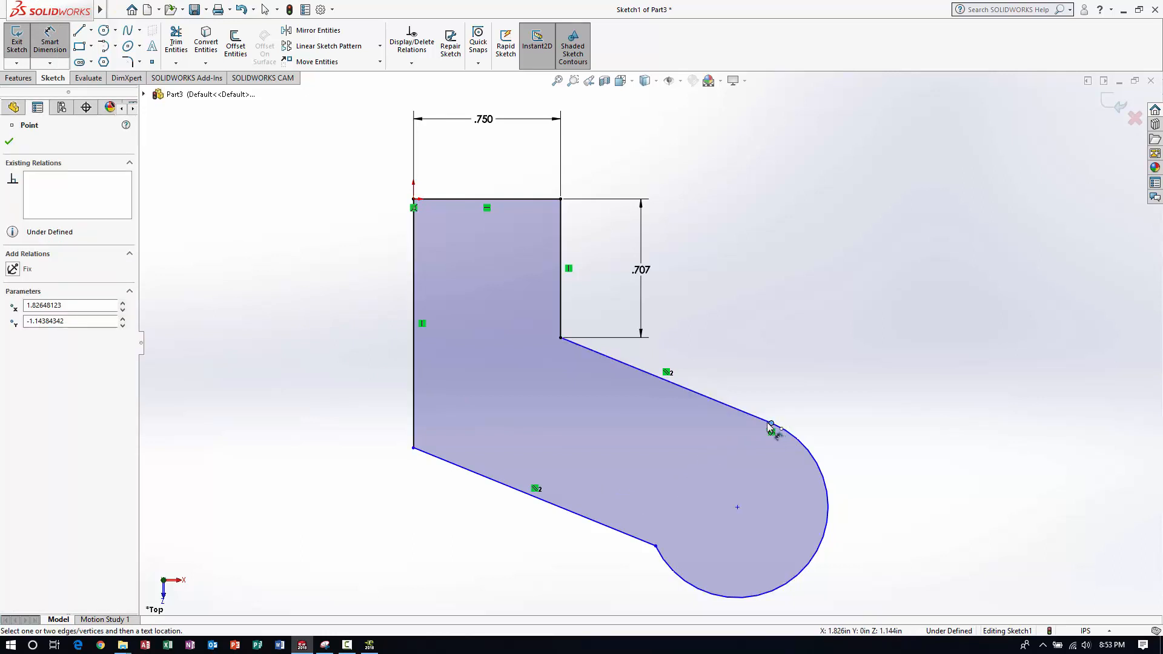
pyautogui.click(473, 199)
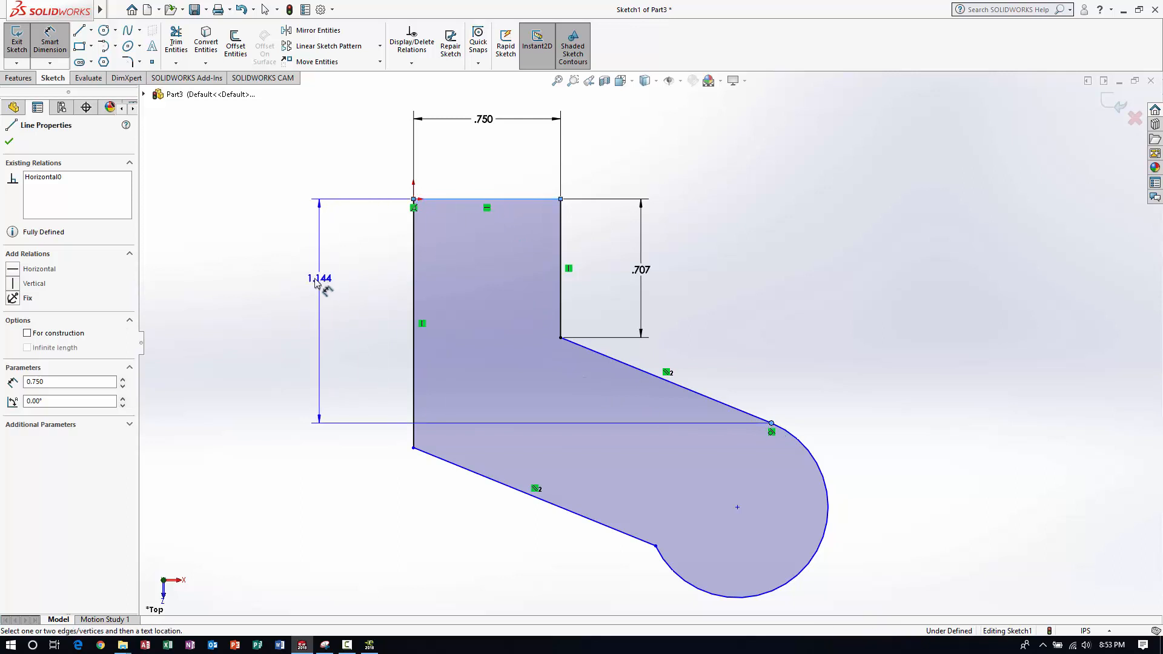
pyautogui.click(305, 308)
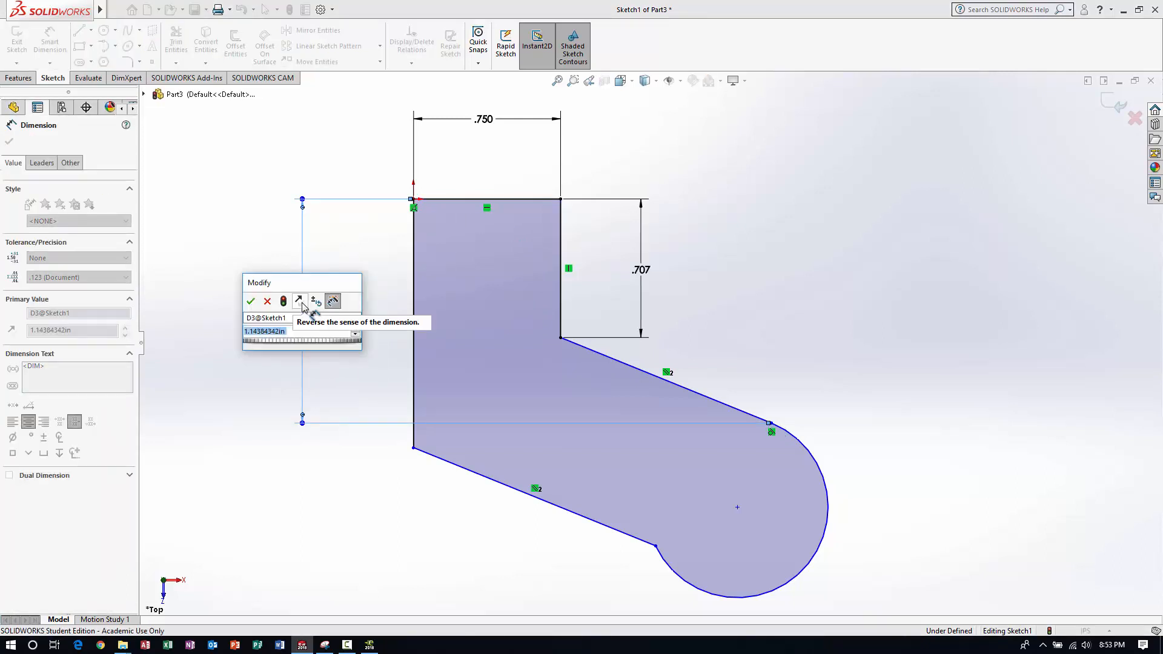
pyautogui.write('.886')
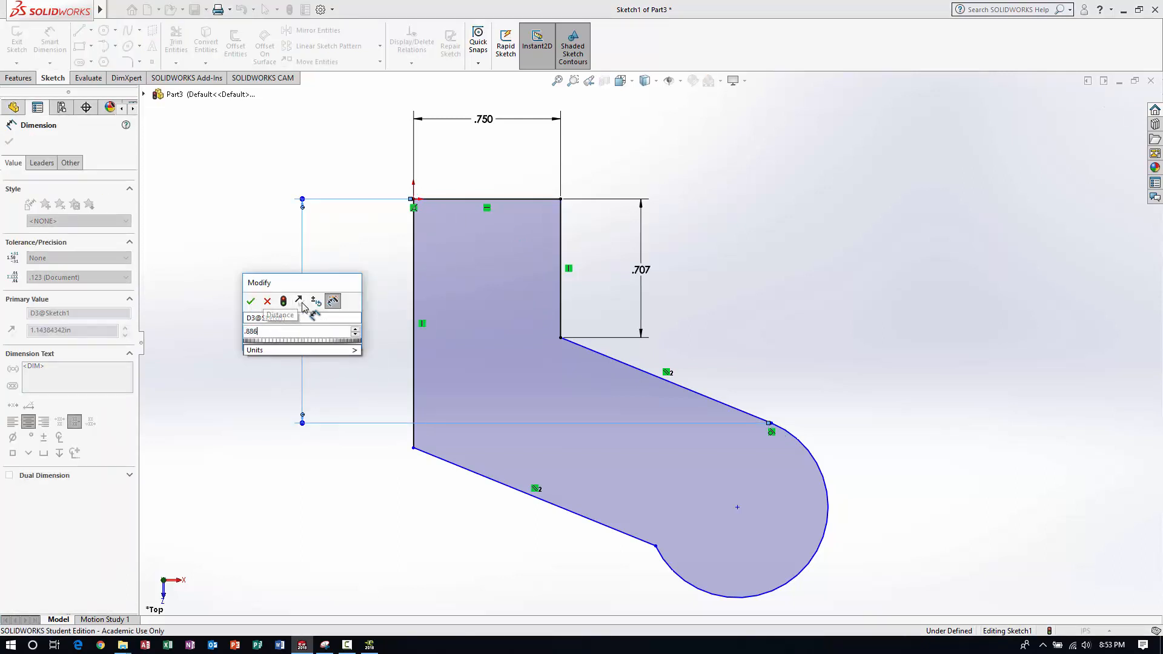
pyautogui.press('Return')
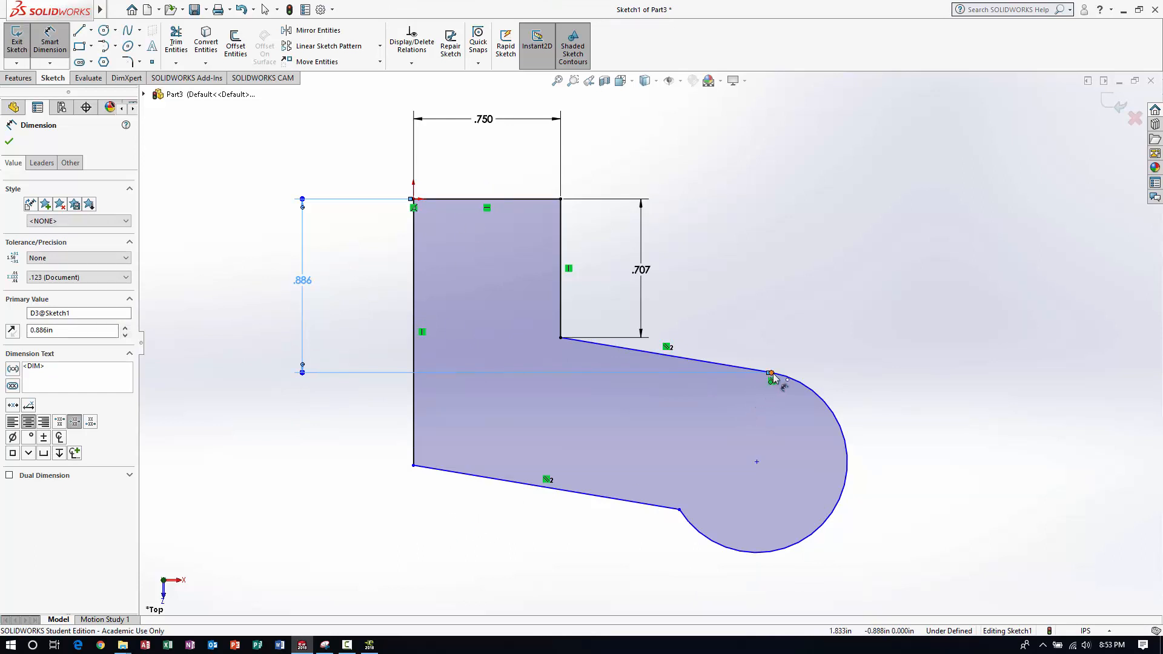
# Dimension the horizontal distance from the long vertical line at the origin to the upper sloped line's arc endpoint as 1.466 in.
pyautogui.click(772, 374)
pyautogui.click(414, 290)
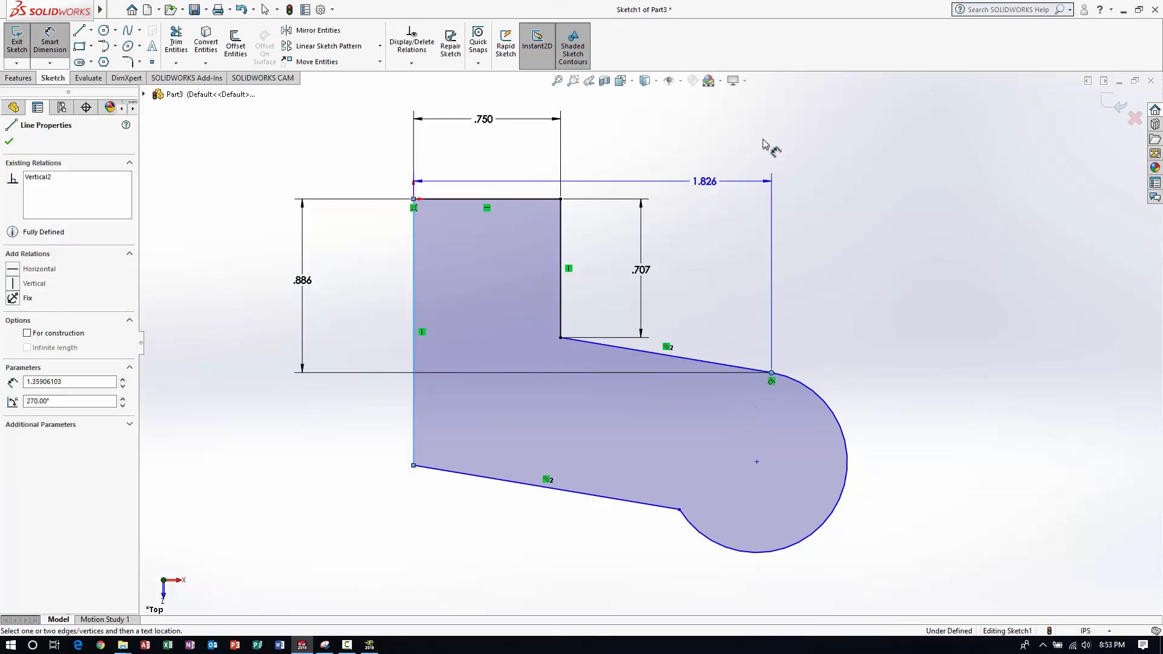
pyautogui.click(741, 100)
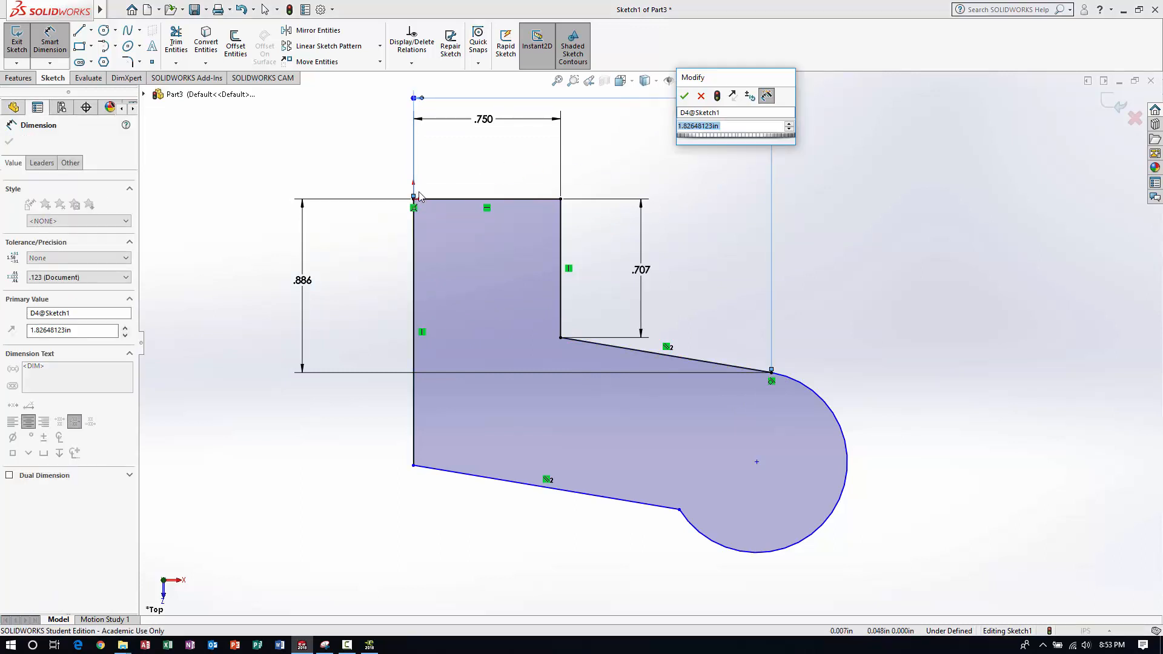
pyautogui.scroll(2, 548, 220)
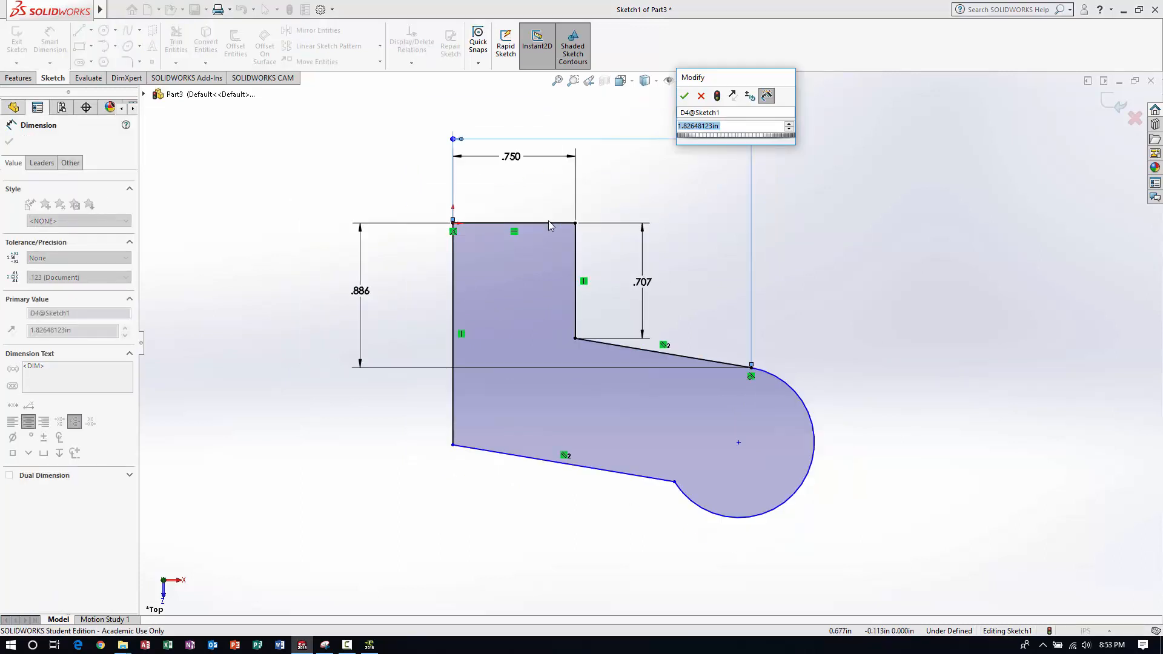
pyautogui.scroll(-3, 697, 206)
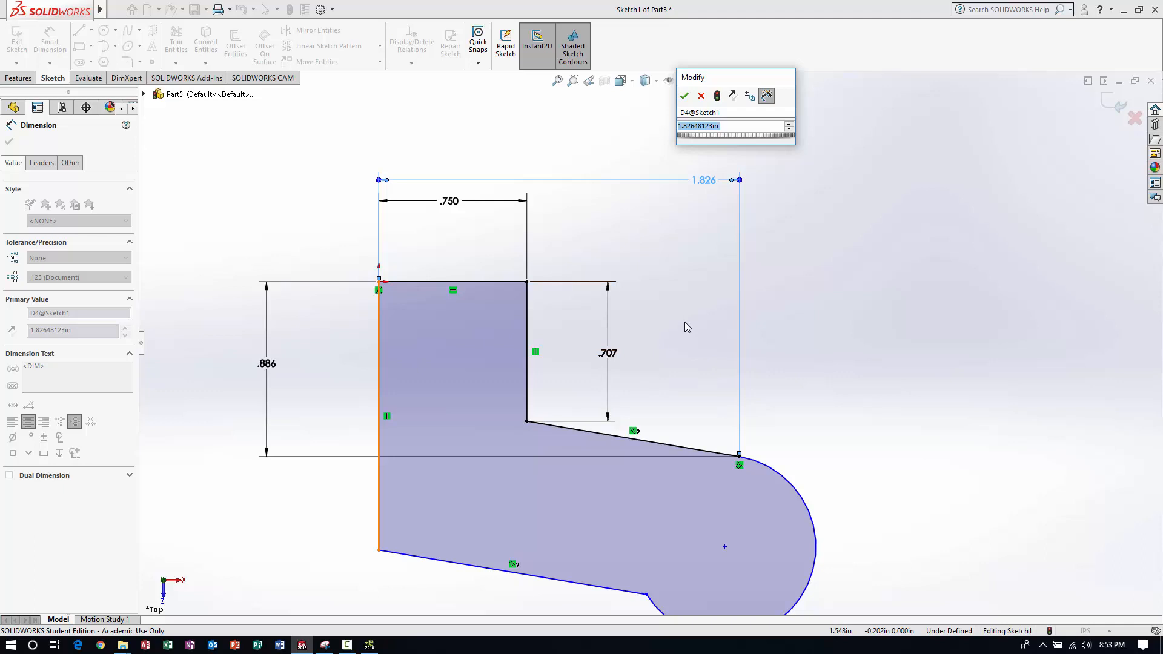
pyautogui.write('1.4')
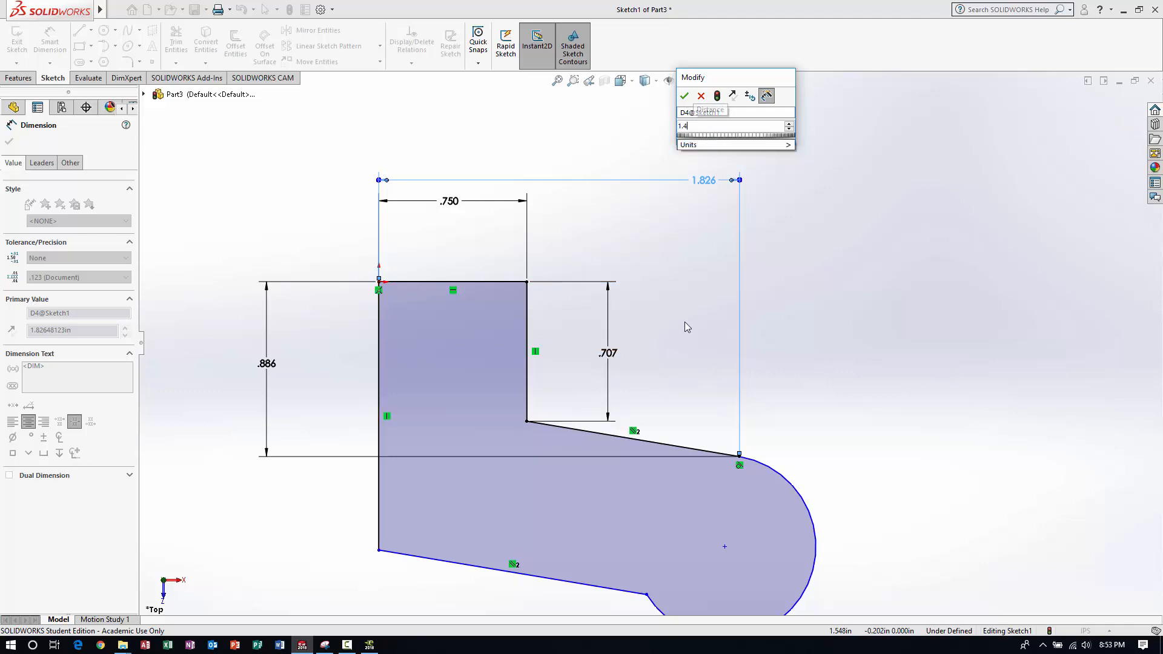
pyautogui.write('66')
pyautogui.press('Return')
pyautogui.scroll(3, 644, 361)
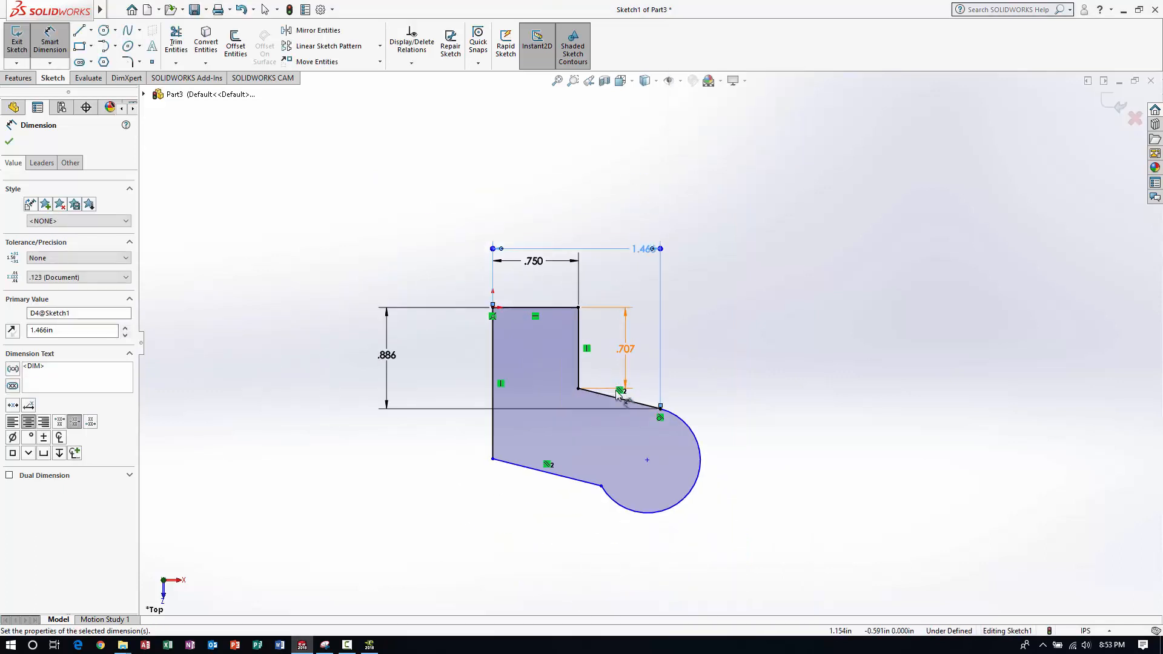
pyautogui.scroll(-3, 651, 442)
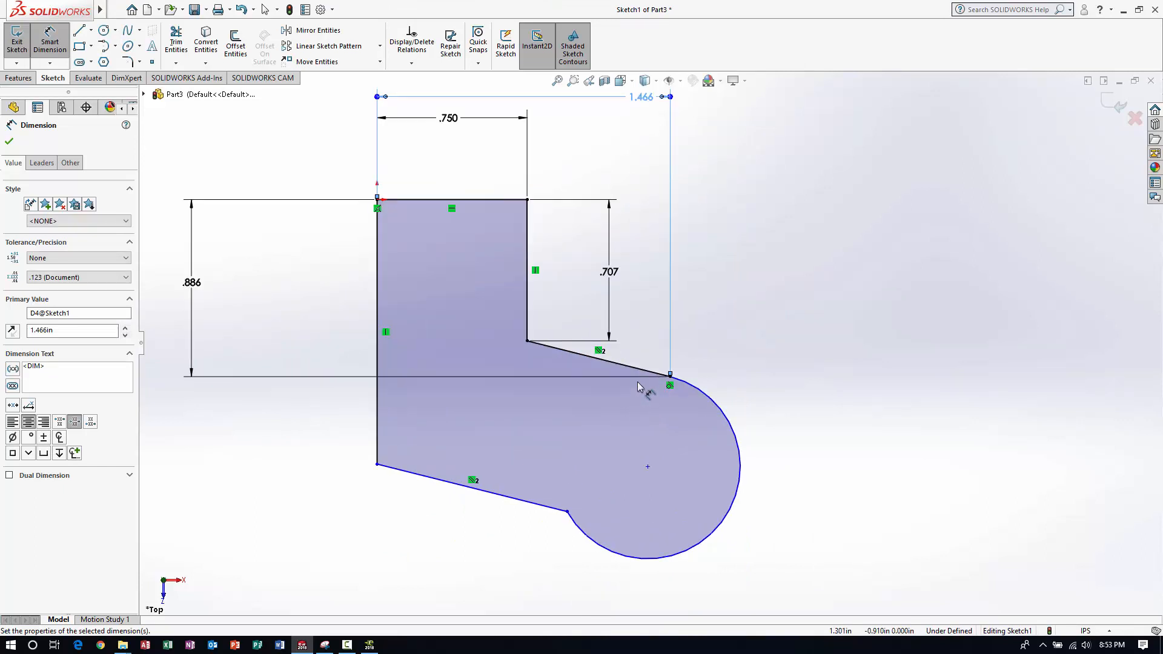
pyautogui.scroll(2, 636, 381)
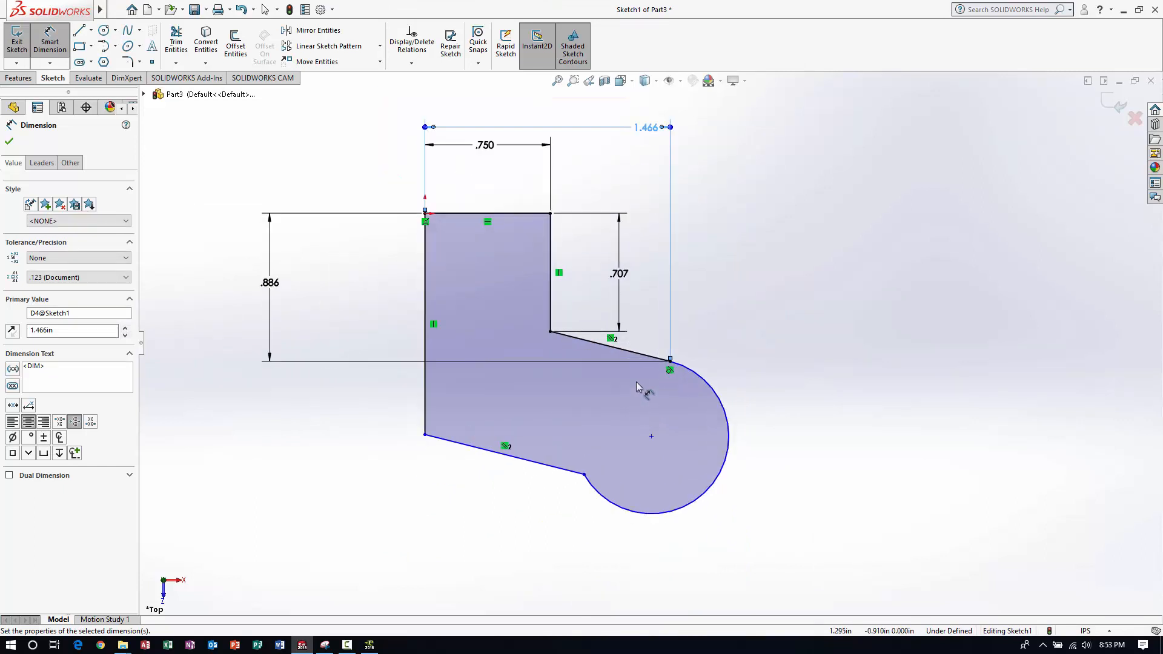
pyautogui.press('Escape')
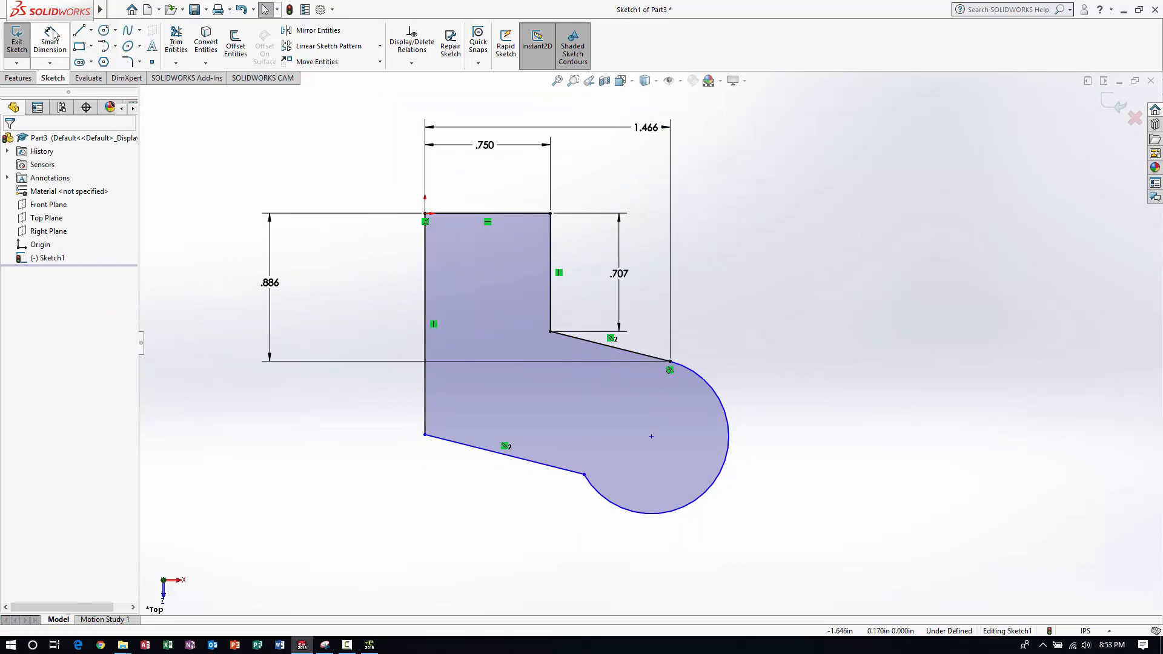
# Dimension the radius of the outline's large end arc as 0.375 in.
pyautogui.click(734, 477)
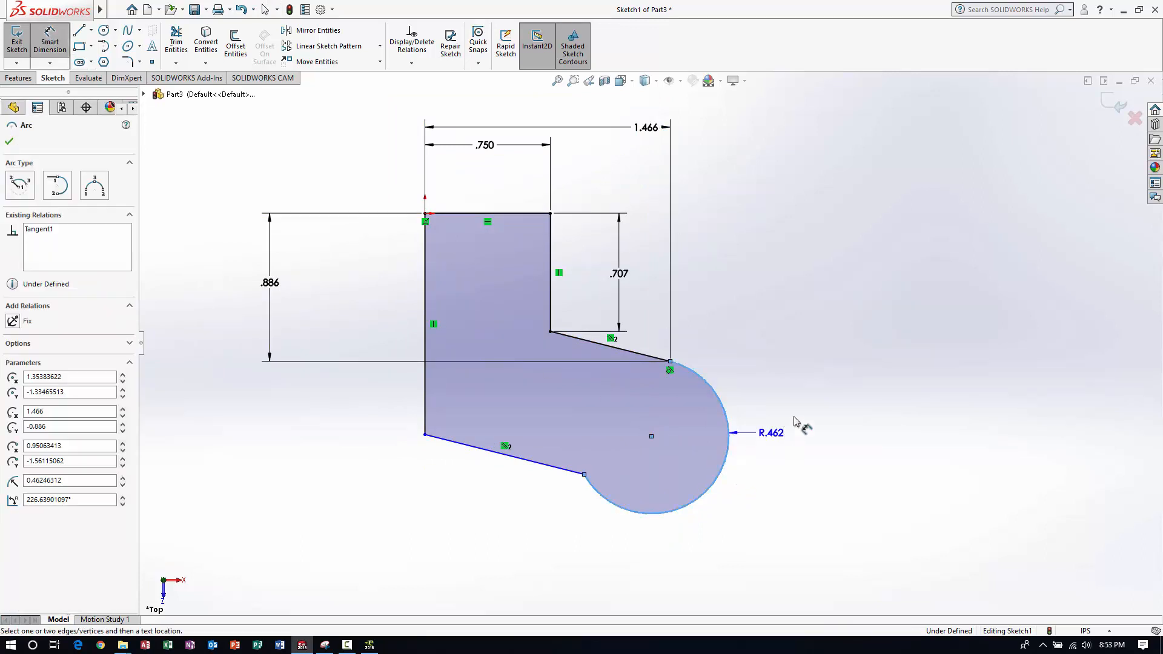
pyautogui.click(813, 396)
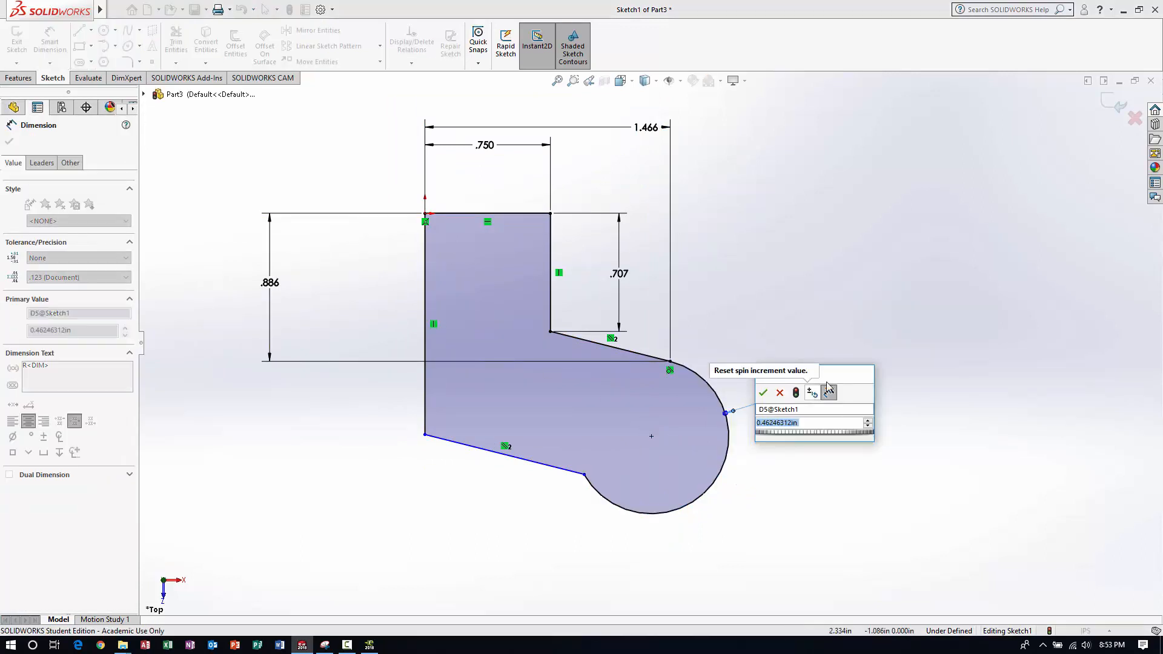
pyautogui.write('.375')
pyautogui.press('Return')
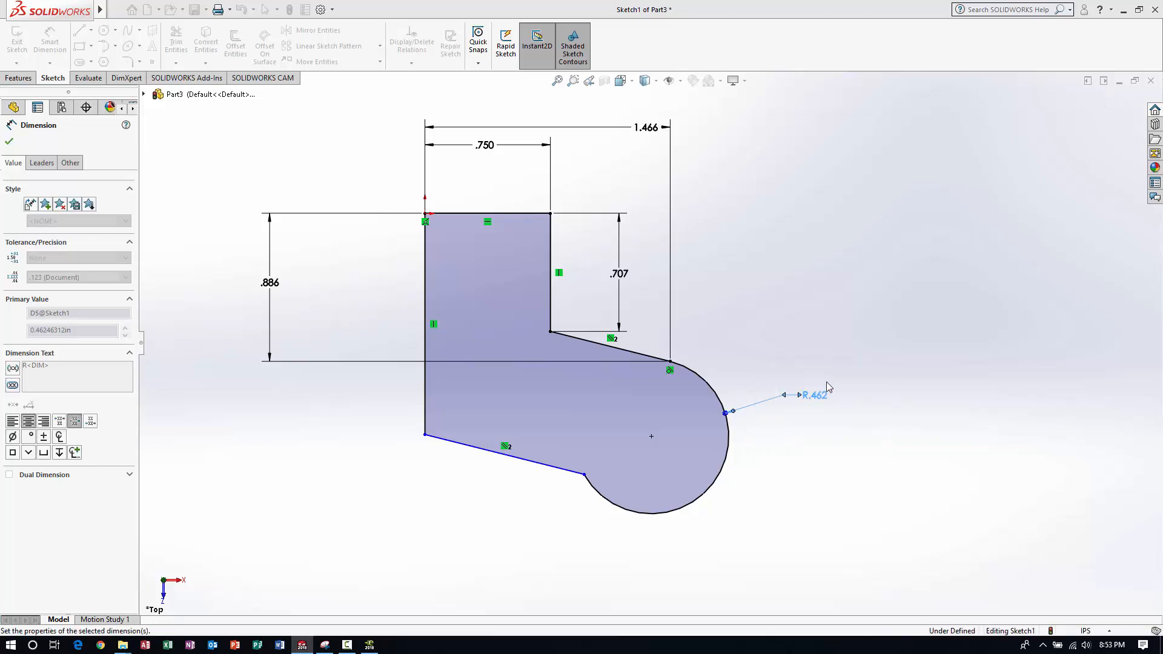
pyautogui.click(797, 506)
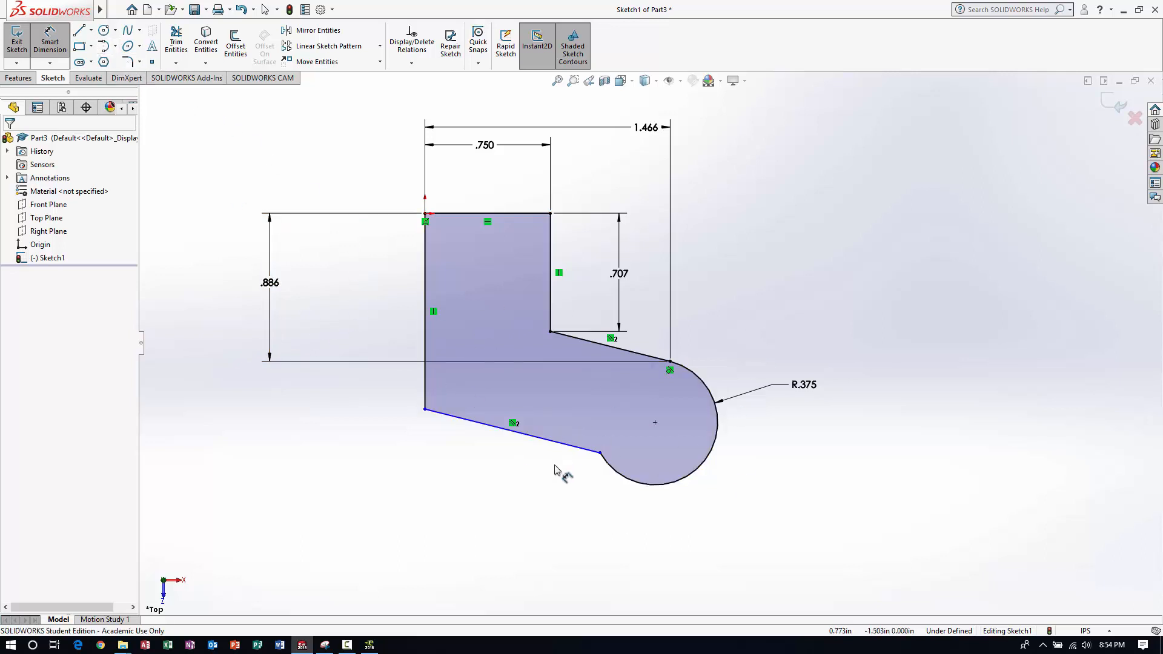
# Dimension the horizontal distance from the long vertical line at the origin to the lower sloped line's arc endpoint as 1.285 in.
pyautogui.click(601, 453)
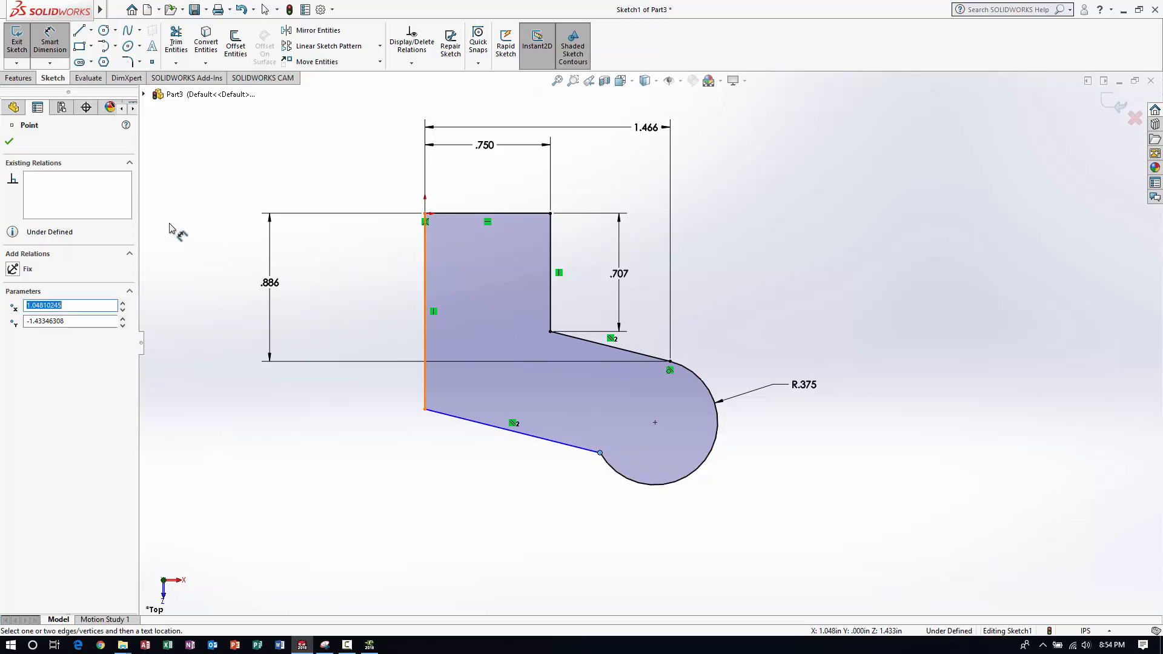
pyautogui.click(11, 142)
pyautogui.click(425, 286)
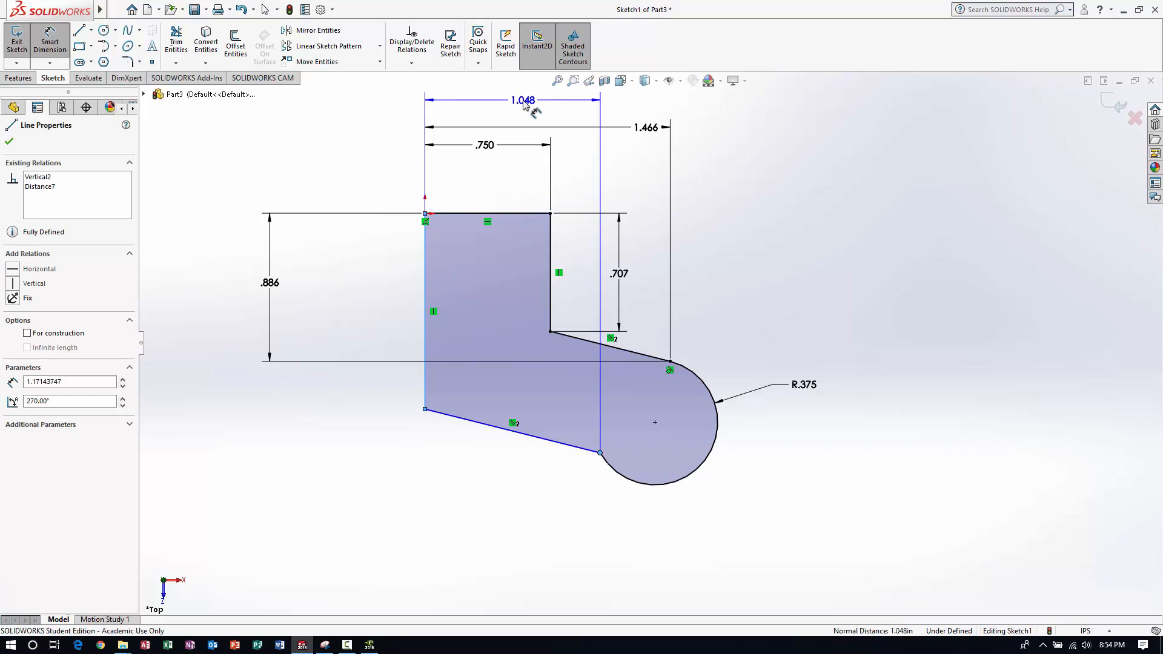
pyautogui.click(525, 103)
pyautogui.write('1.')
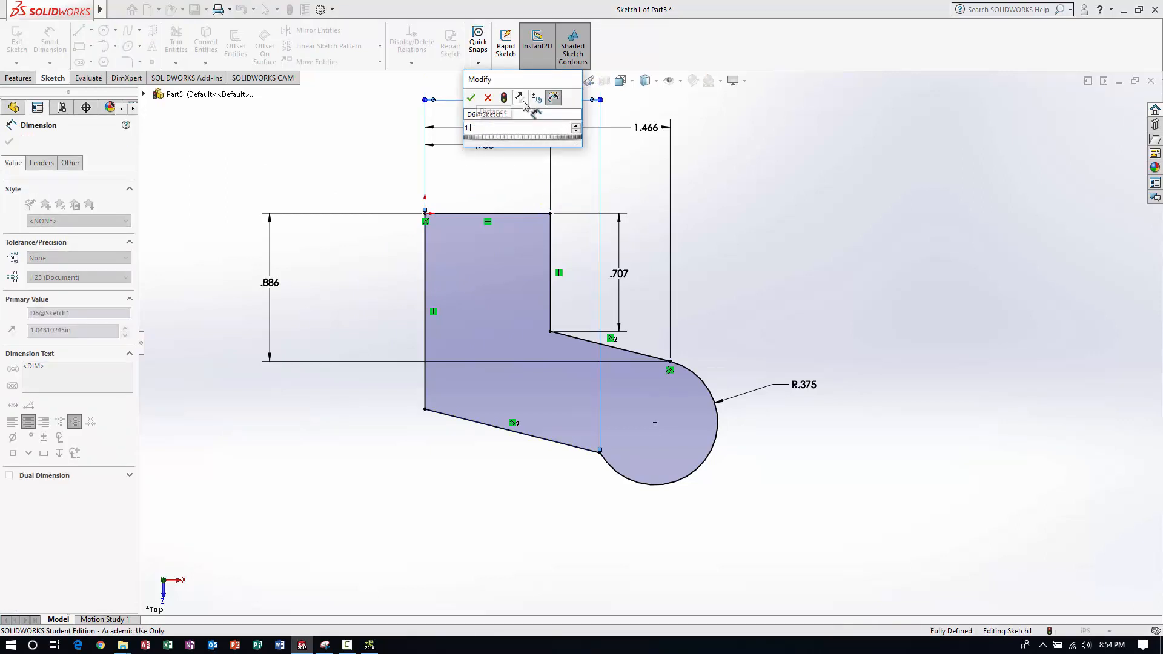
pyautogui.write('285')
pyautogui.press('Return')
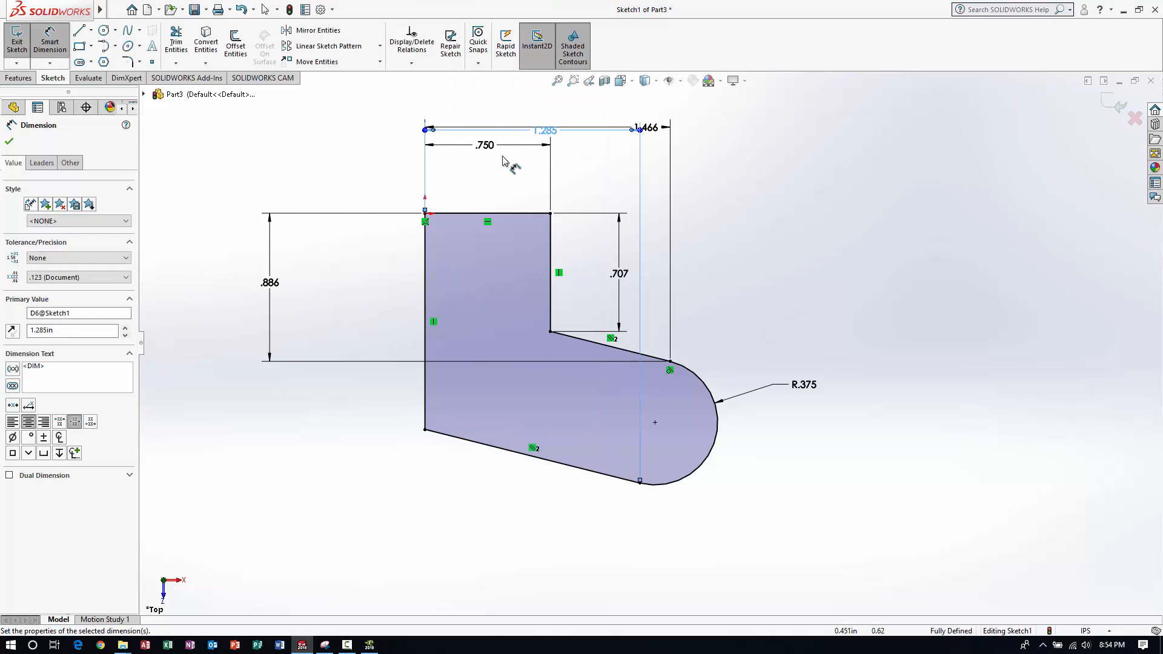
# Space out the 1.466, 1.285 and 0.750 horizontal dimensions above the outline so they no longer overlap.
pyautogui.scroll(2, 613, 223)
pyautogui.scroll(-2, 613, 223)
pyautogui.click(715, 209)
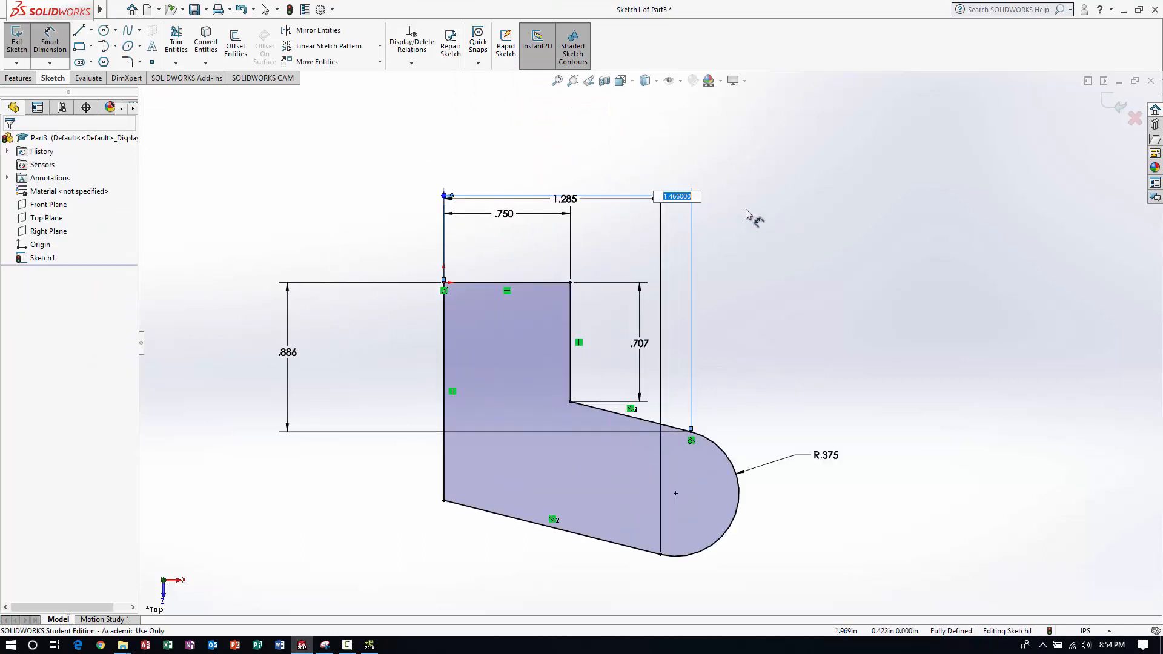
pyautogui.press('Return')
pyautogui.press('Escape')
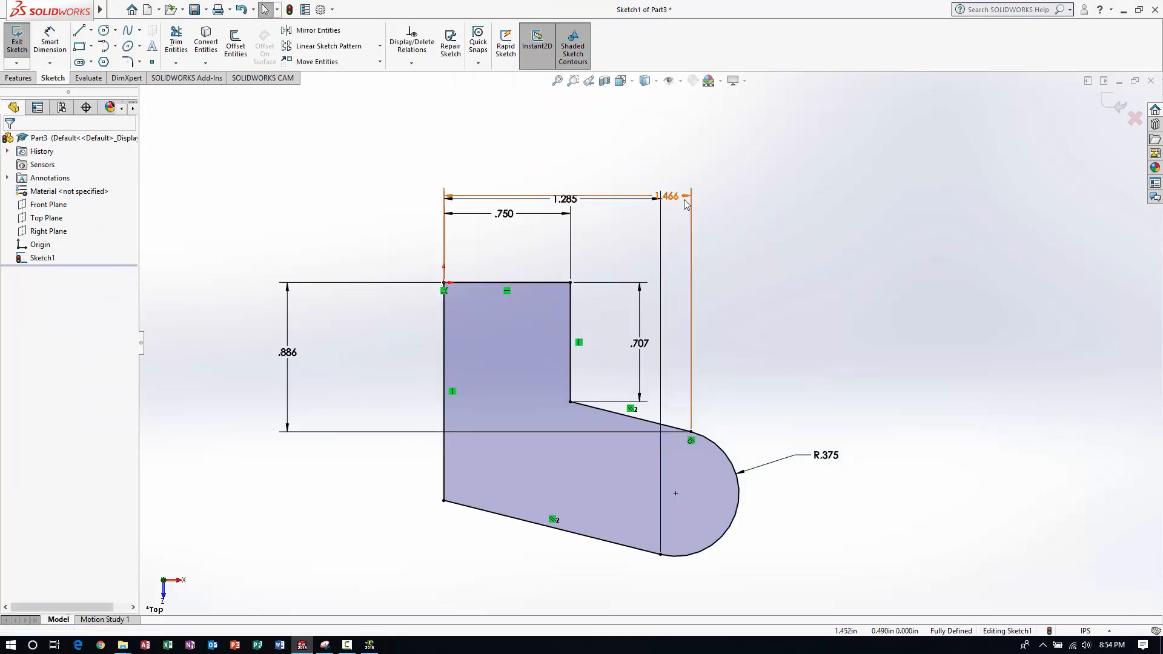
pyautogui.moveTo(675, 193); pyautogui.dragTo(678, 155)
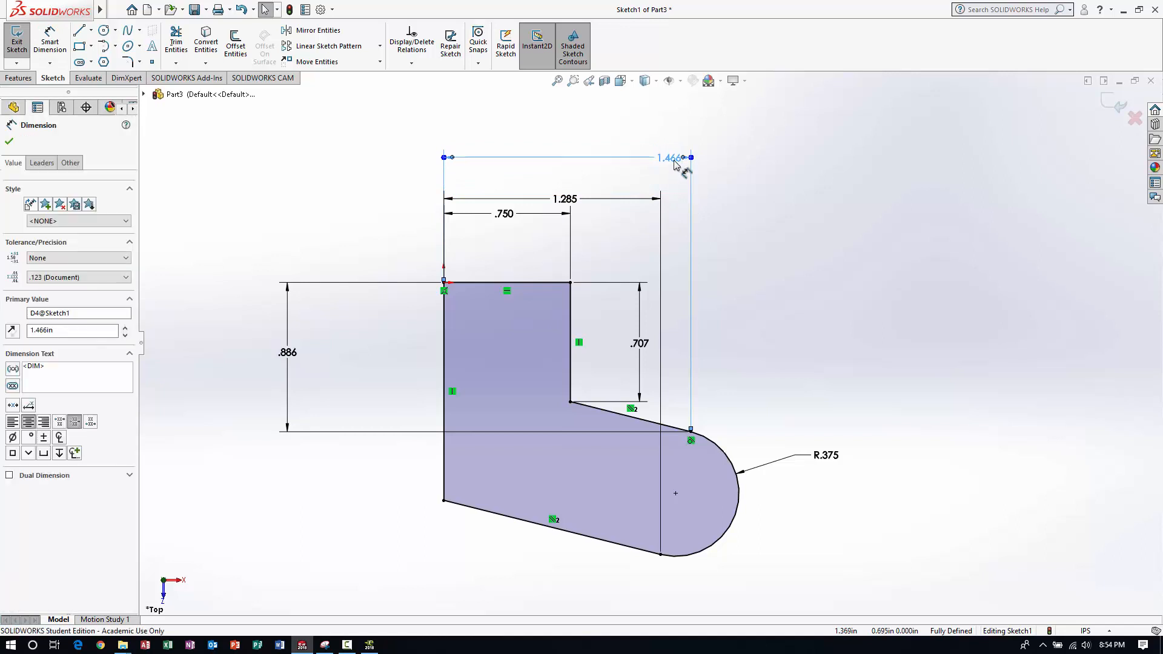
pyautogui.moveTo(575, 200); pyautogui.dragTo(570, 183)
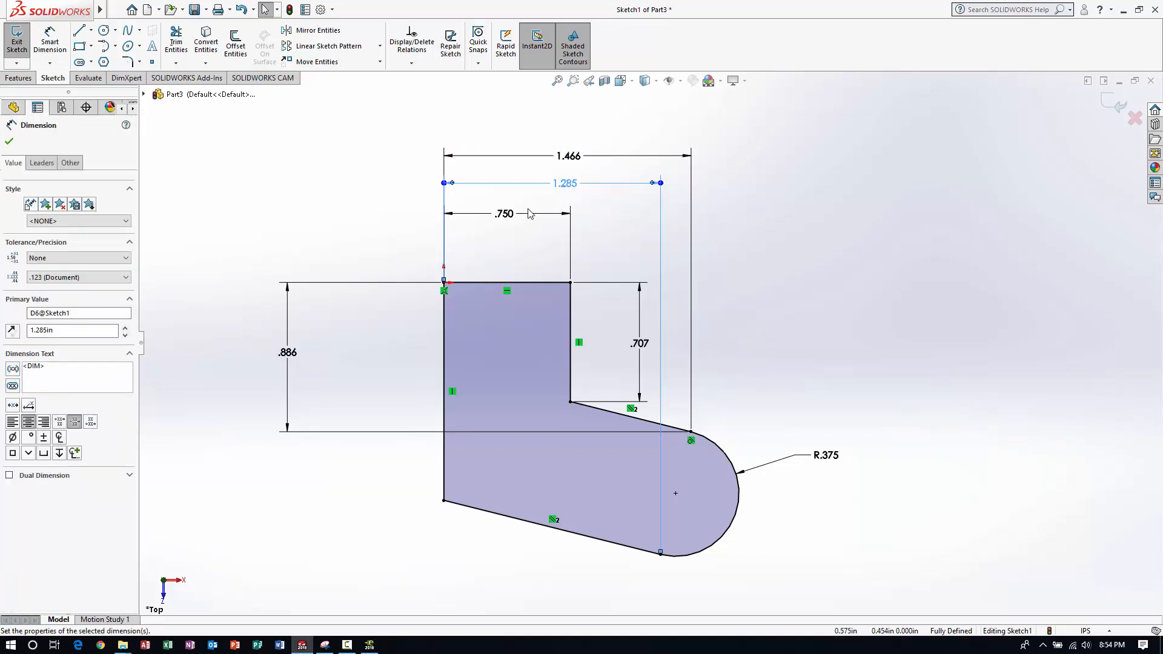
pyautogui.moveTo(510, 226); pyautogui.dragTo(511, 232)
pyautogui.click(870, 234)
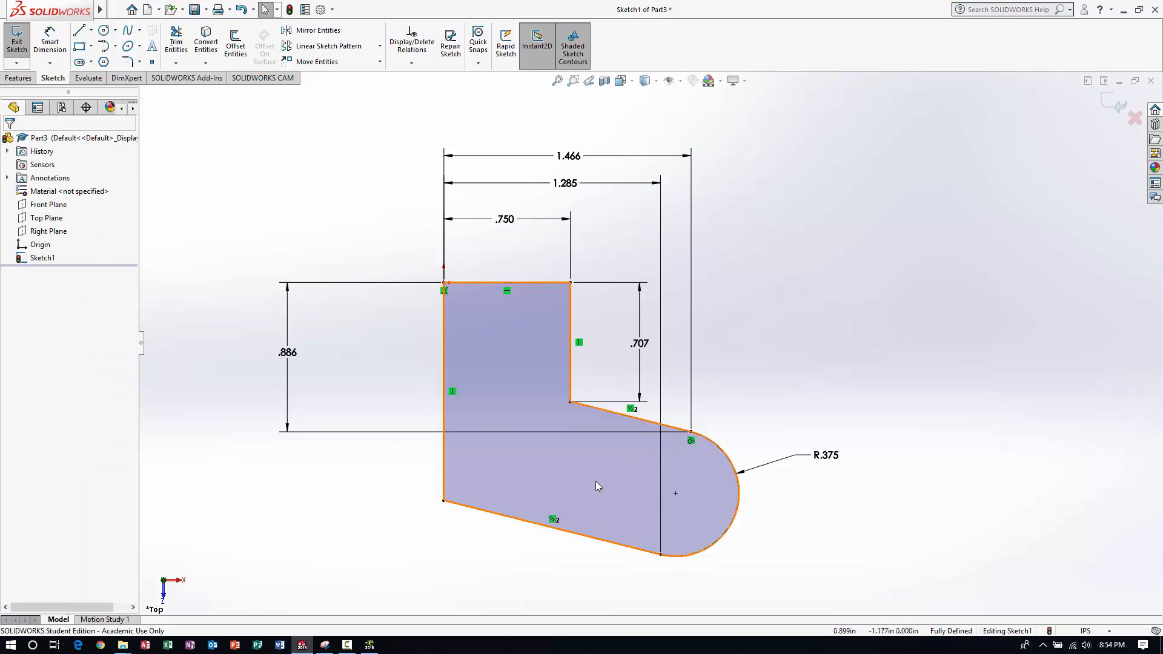
# Move the 0.886 vertical dimension to the other side of the outline, beyond the 0.707 dimension.
pyautogui.moveTo(290, 354)
pyautogui.mouseDown()
pyautogui.moveTo(575, 370)
pyautogui.moveTo(734, 358)
pyautogui.mouseUp()
pyautogui.click(836, 401)
pyautogui.scroll(2, 836, 404)
pyautogui.scroll(-2, 831, 465)
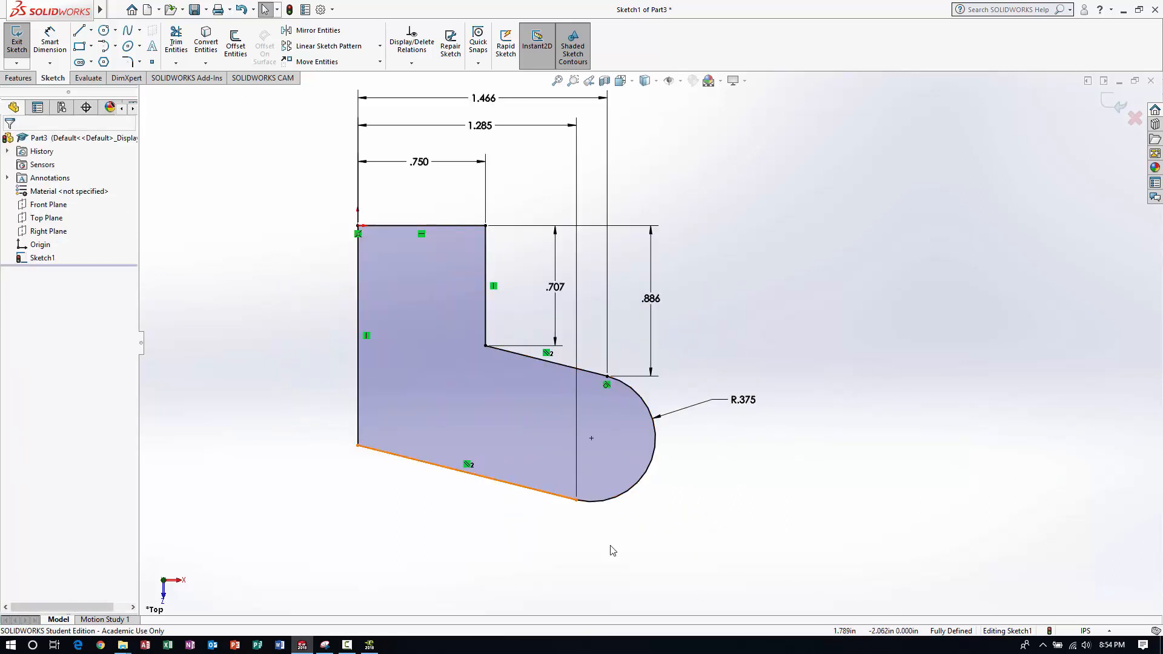
# Add a 0.375 in sketch fillet at the corner between the long vertical line and the lower sloped line.
pyautogui.scroll(2, 634, 341)
pyautogui.scroll(-1, 622, 241)
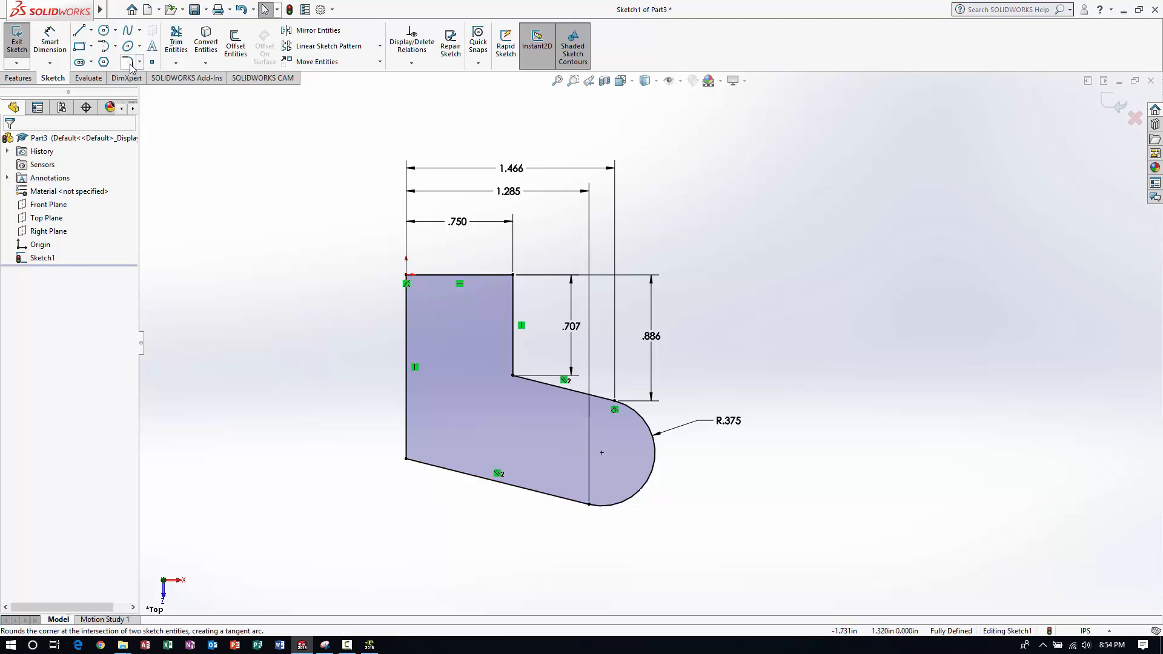
pyautogui.click(128, 62)
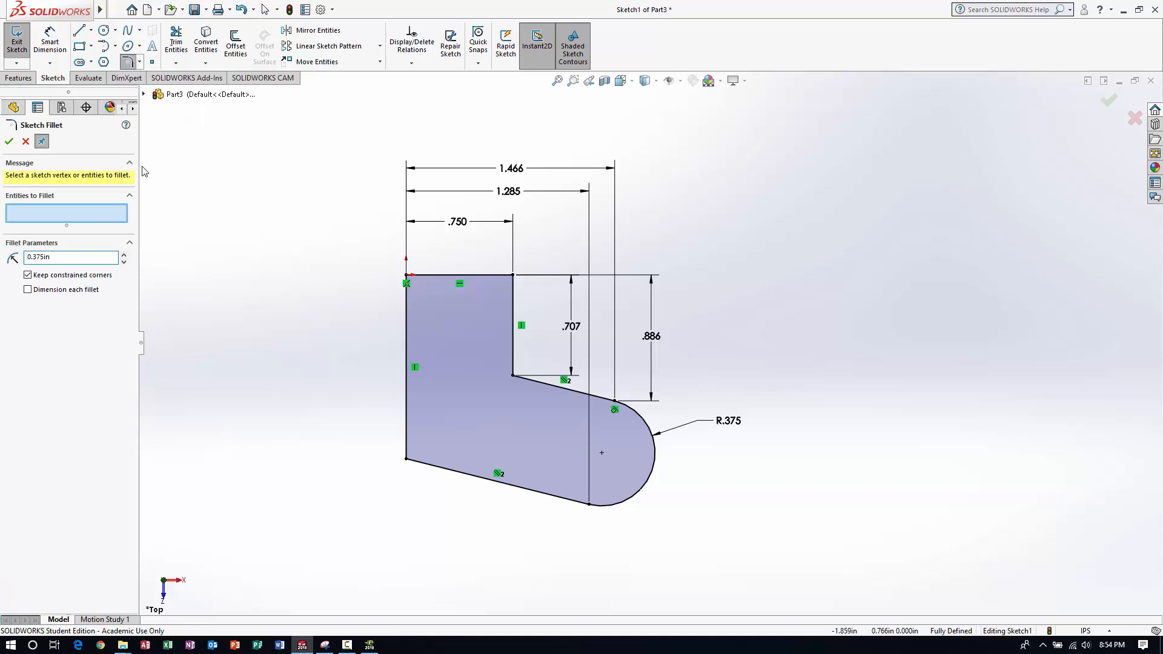
pyautogui.click(408, 462)
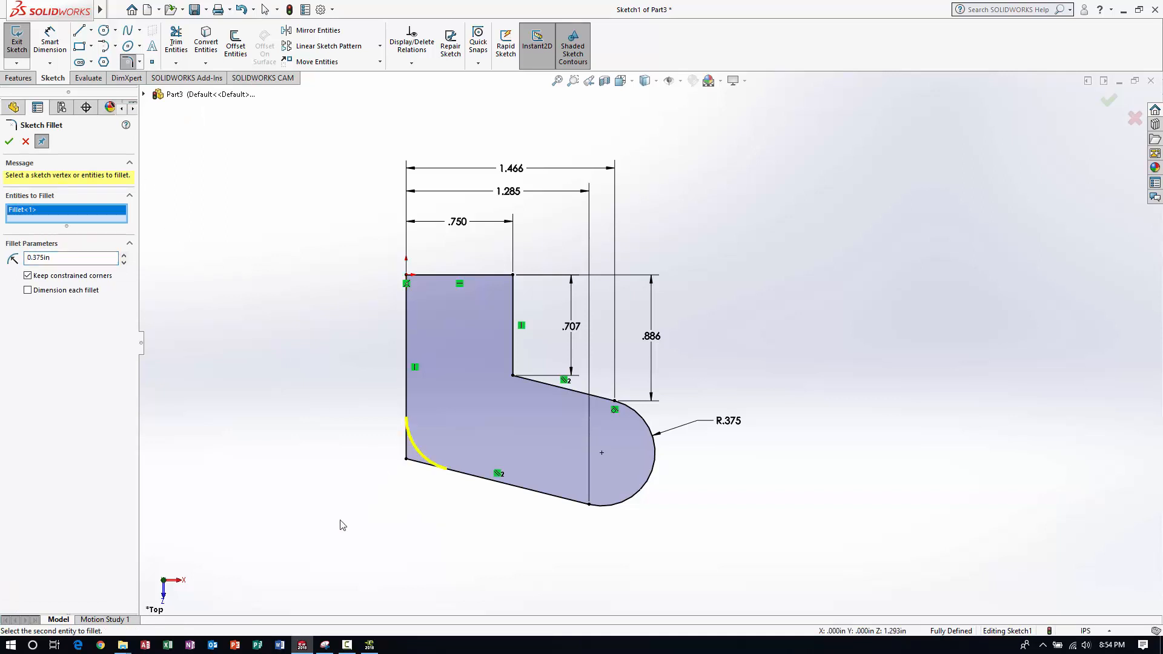
pyautogui.click(9, 142)
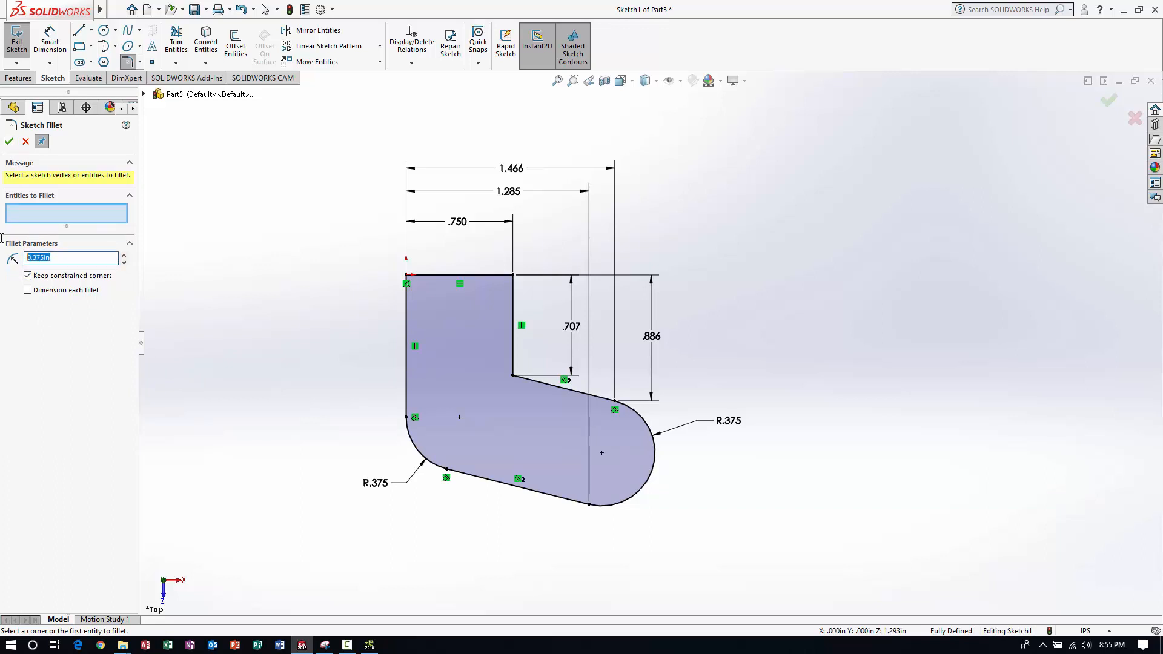
# Add a 0.250 in sketch fillet at the inner corner between the short vertical line and the upper sloped line.
pyautogui.write('.250')
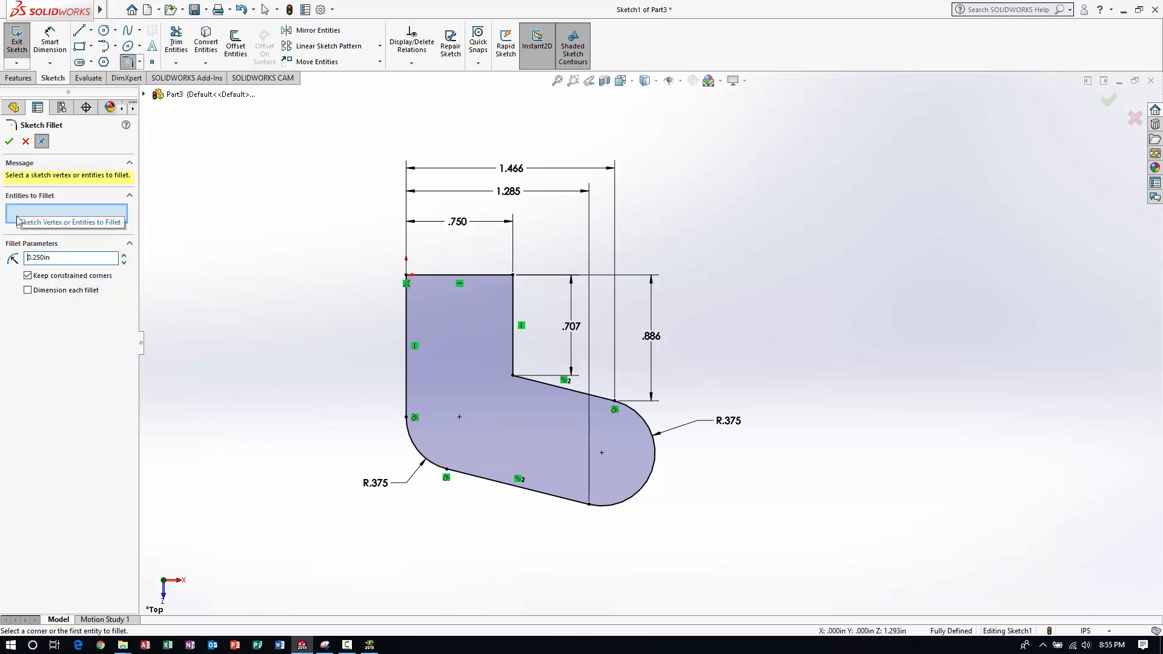
pyautogui.click(513, 376)
pyautogui.click(9, 142)
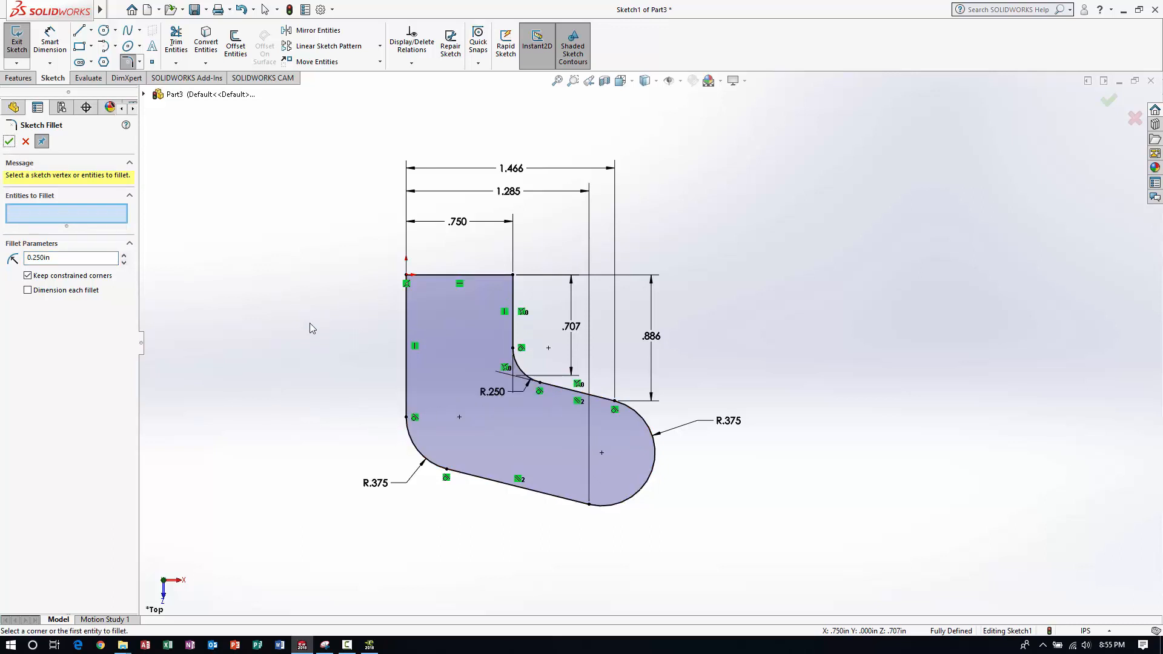
pyautogui.scroll(-3, 549, 404)
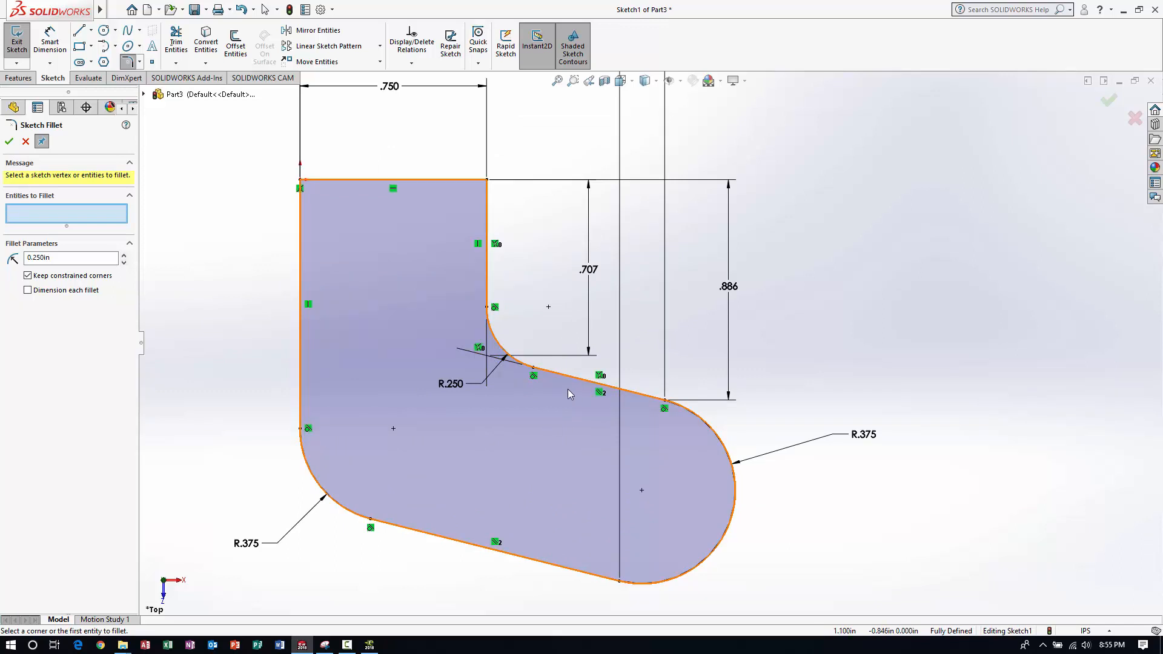
pyautogui.press('z')
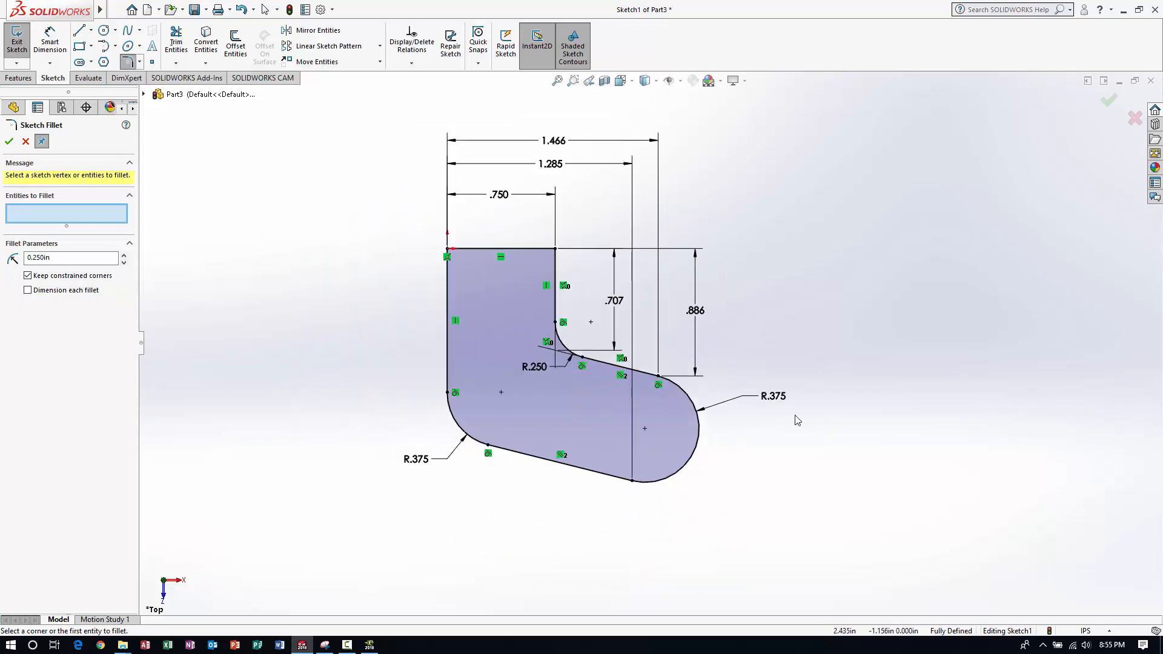
pyautogui.click(9, 143)
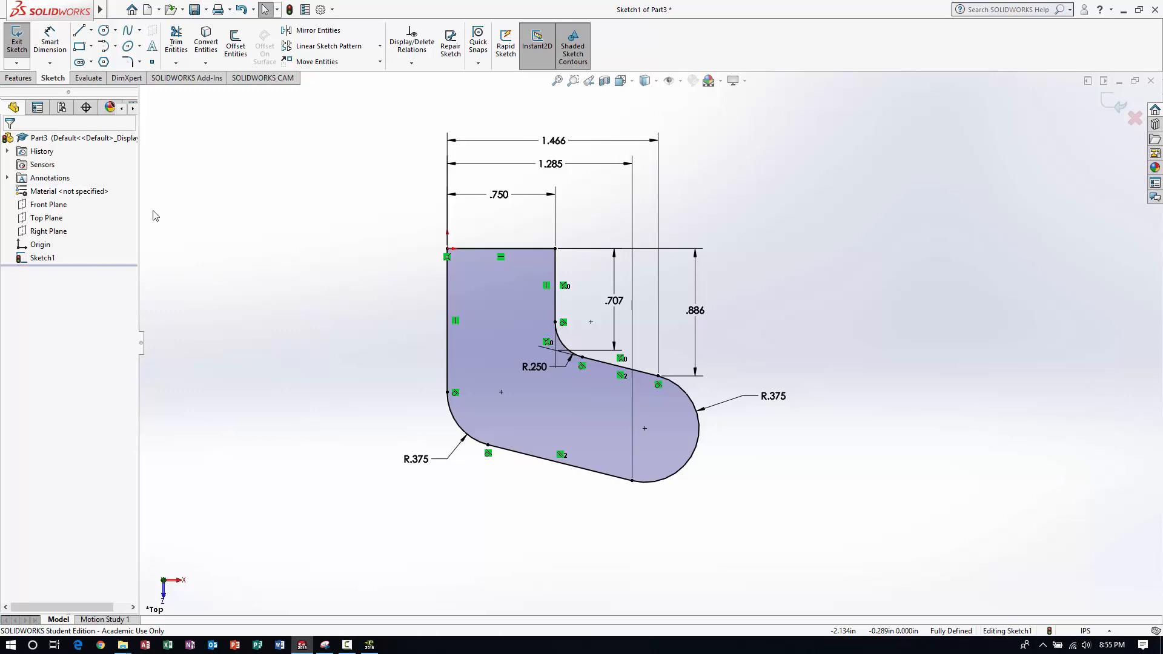
# Extrude the outline sketch as a boss with a blind depth of 0.125 in.
pyautogui.click(18, 78)
pyautogui.click(23, 53)
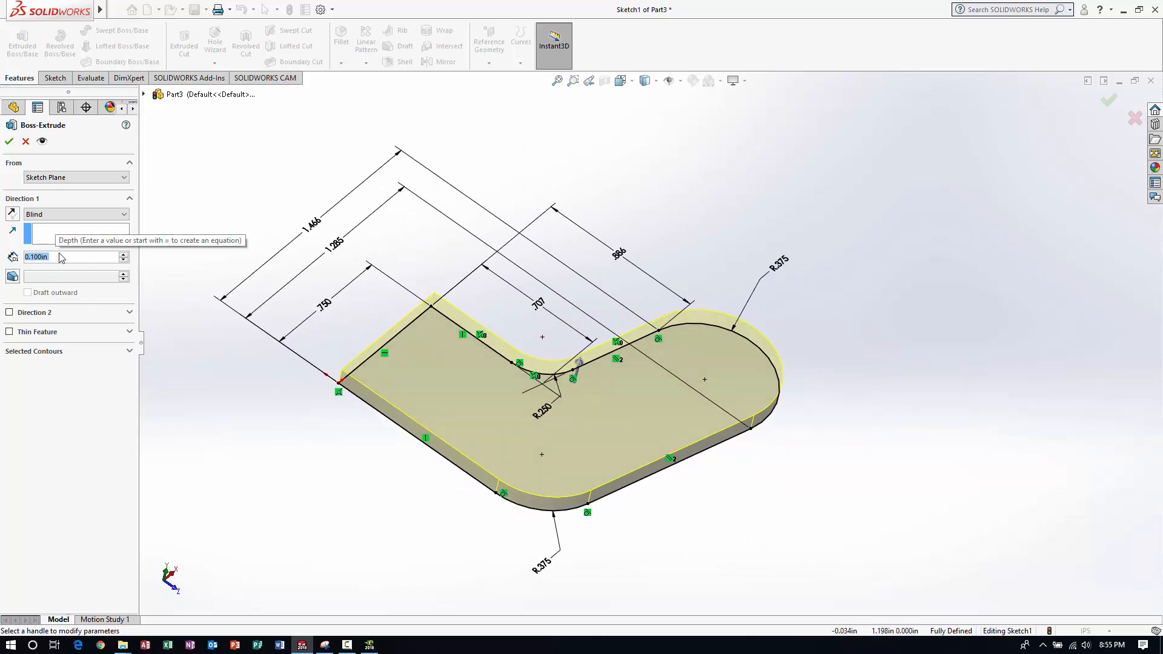
pyautogui.write('0.125')
pyautogui.press('Return')
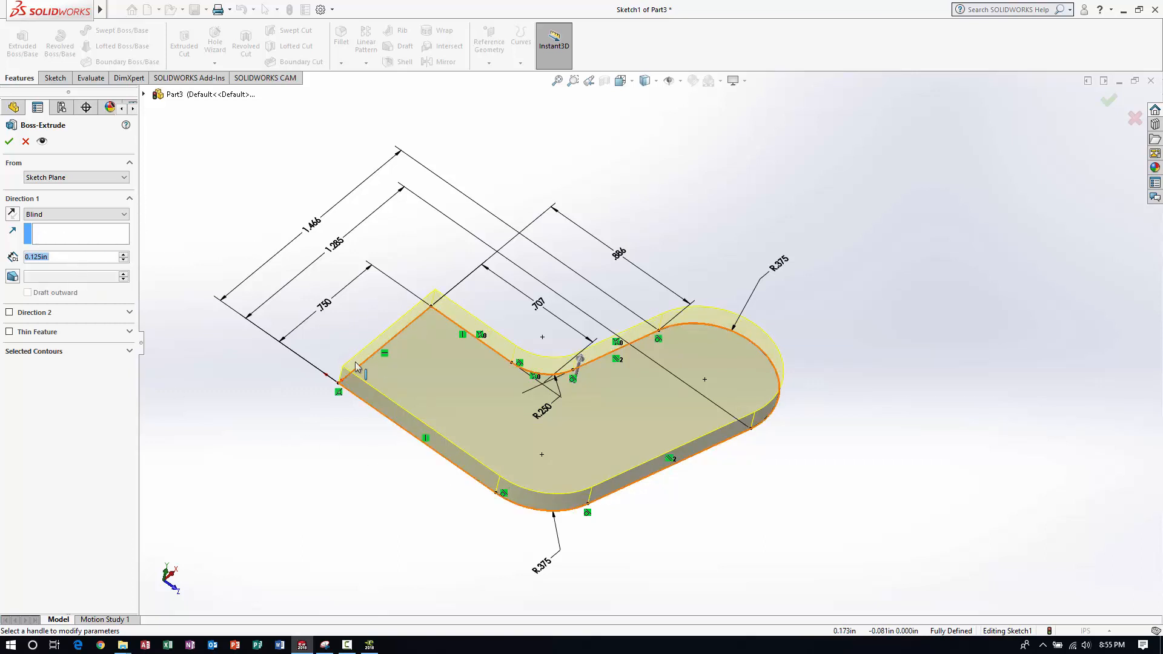
pyautogui.moveTo(457, 532); pyautogui.dragTo(455, 503, button='middle')
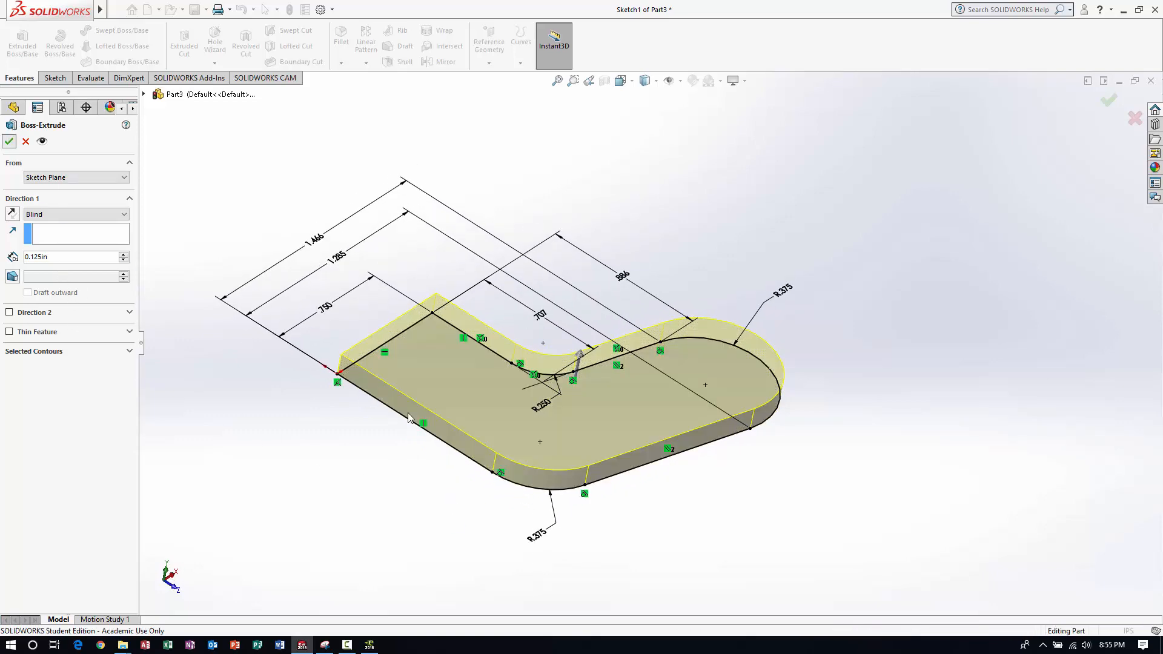
pyautogui.click(10, 142)
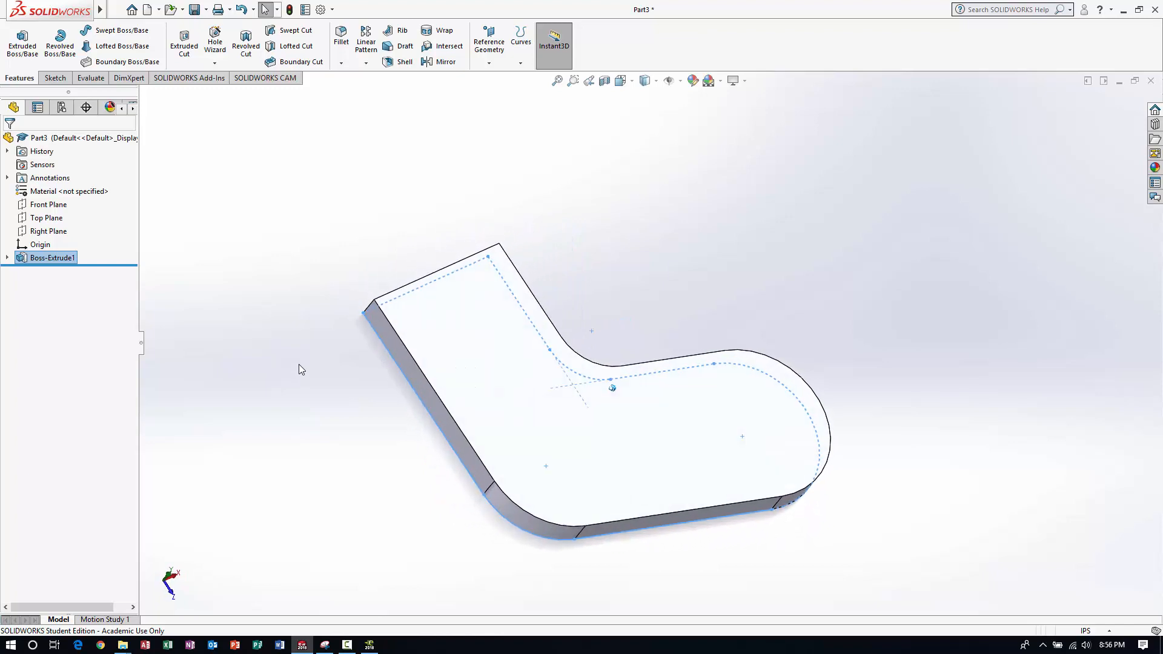
pyautogui.click(238, 261)
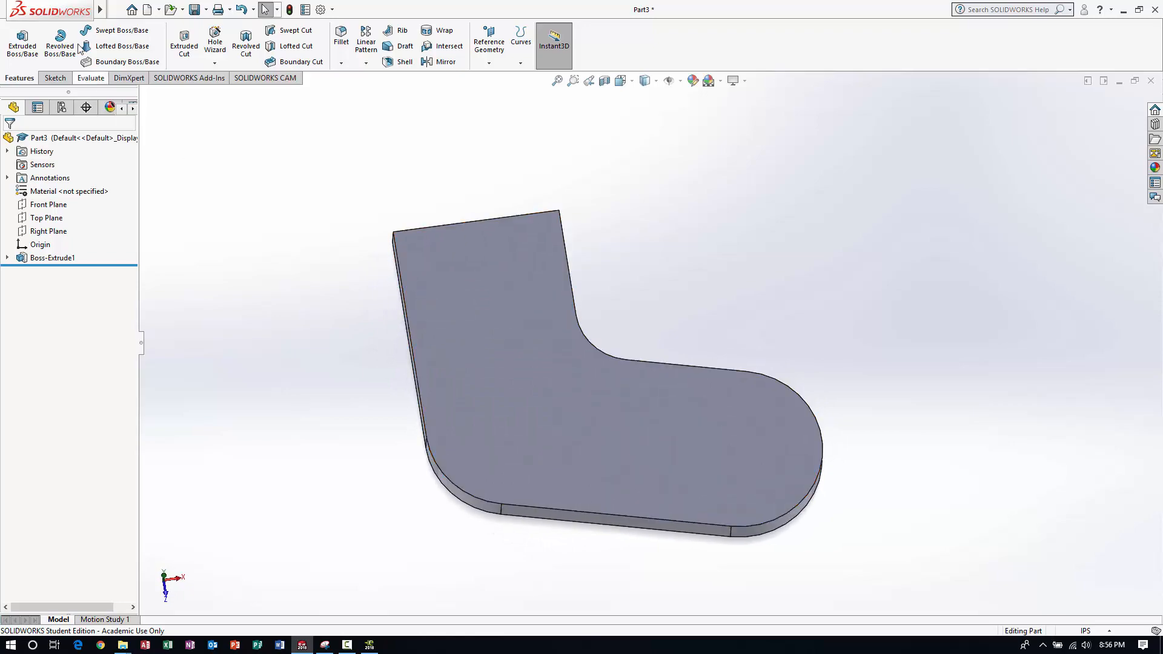
# Save the part as Steering Arm in Car Project Videos (2019) > Car Parts 1 > Steering Arm.
pyautogui.click(115, 10)
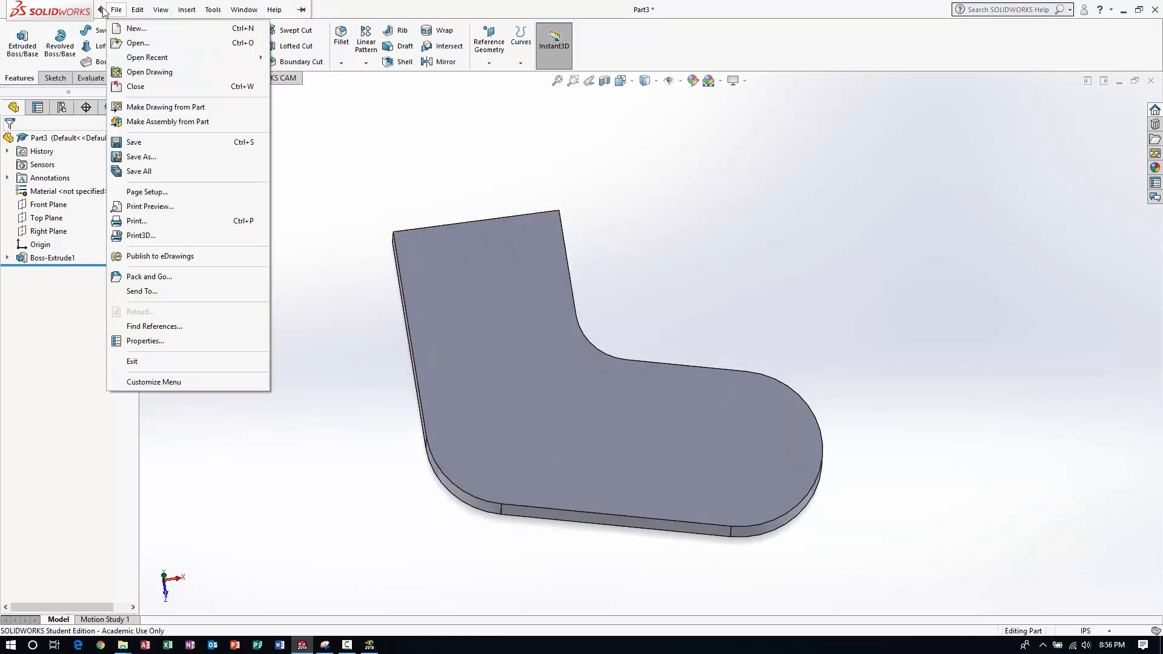
pyautogui.click(163, 158)
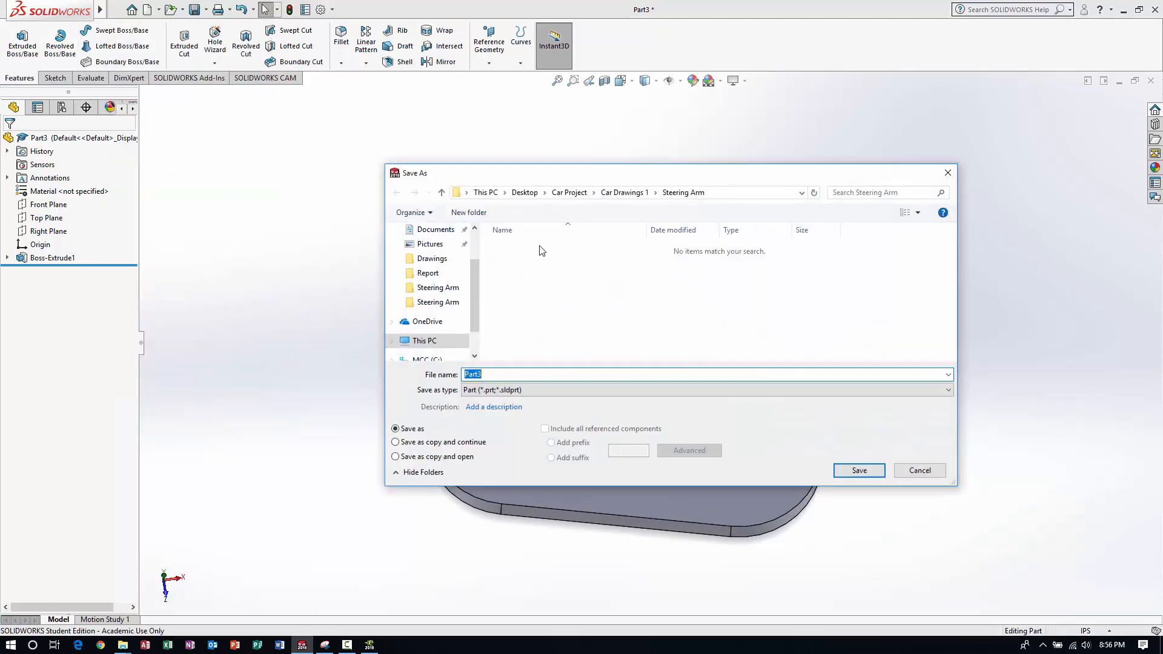
pyautogui.click(569, 193)
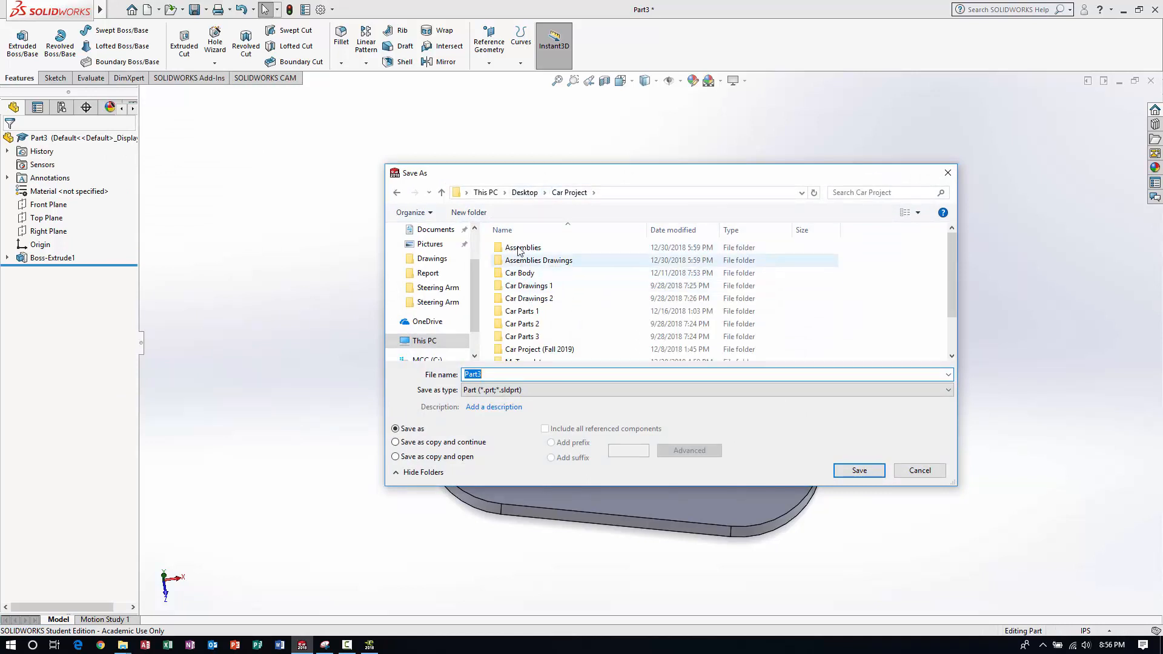
pyautogui.click(526, 193)
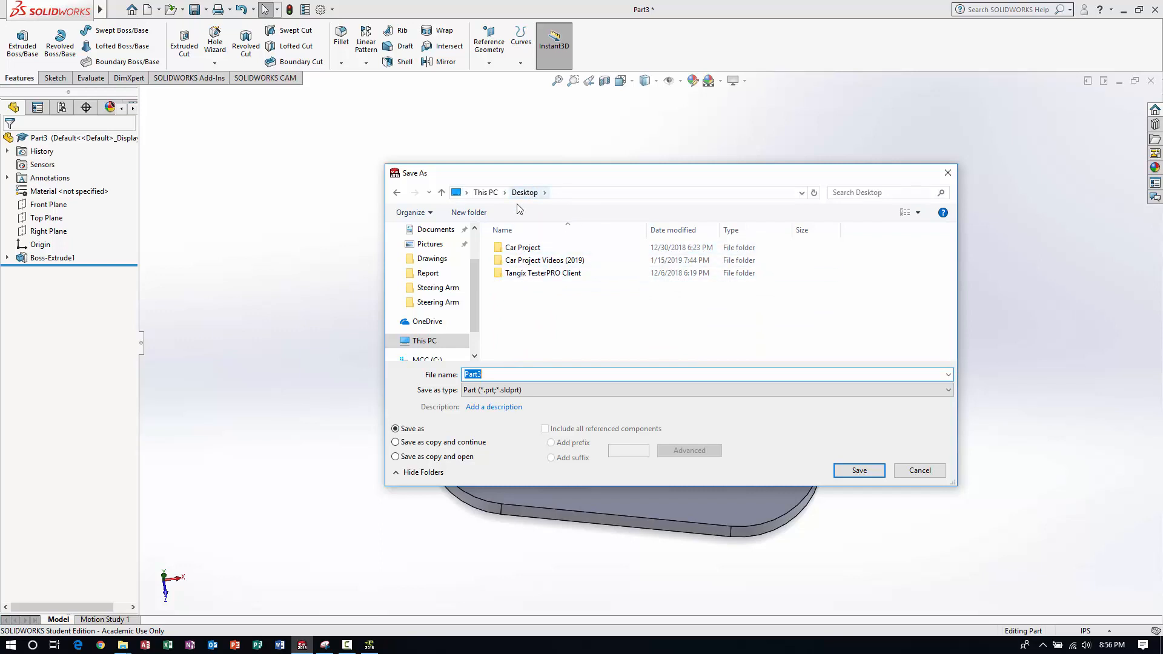
pyautogui.doubleClick(527, 261)
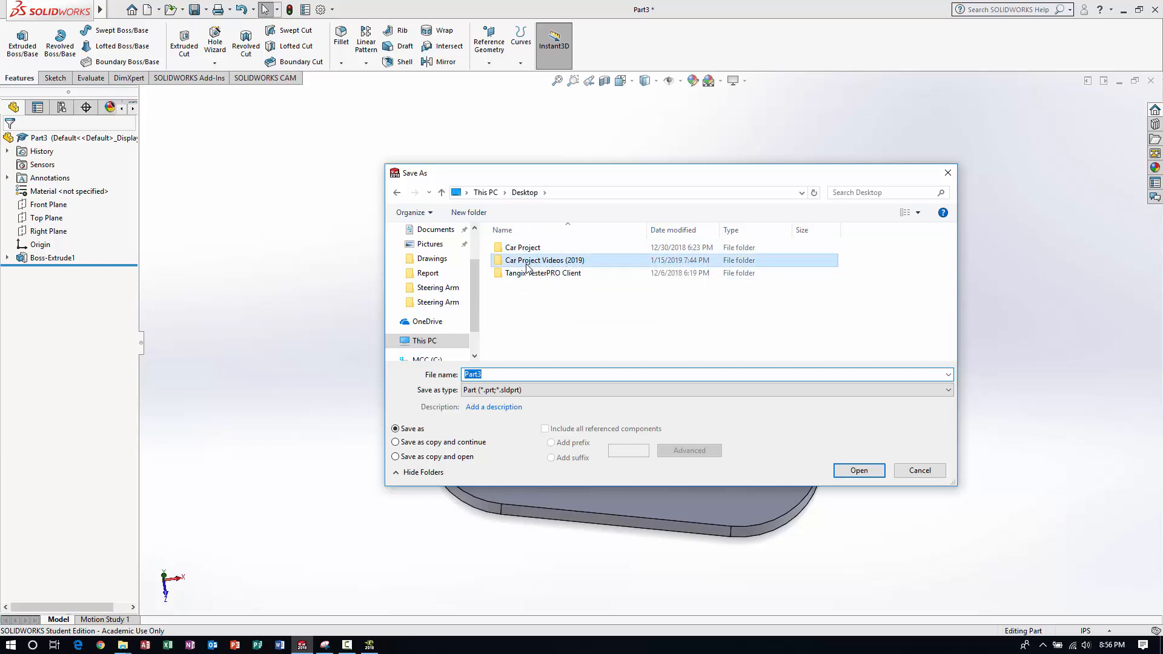
pyautogui.doubleClick(536, 300)
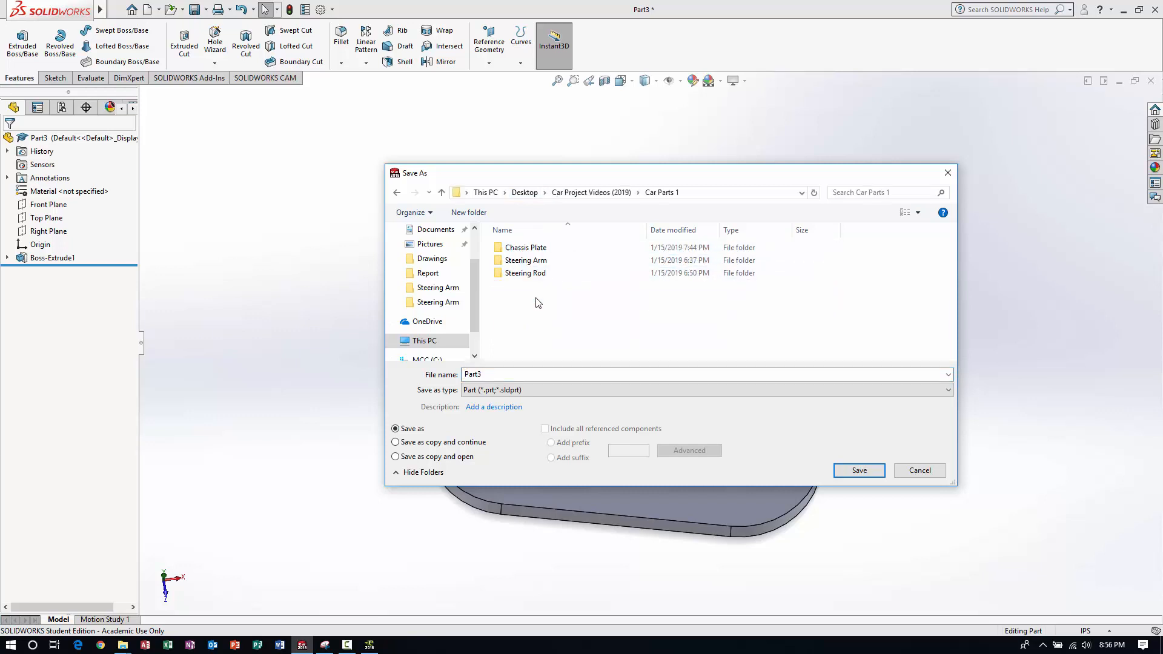
pyautogui.click(529, 266)
pyautogui.doubleClick(530, 269)
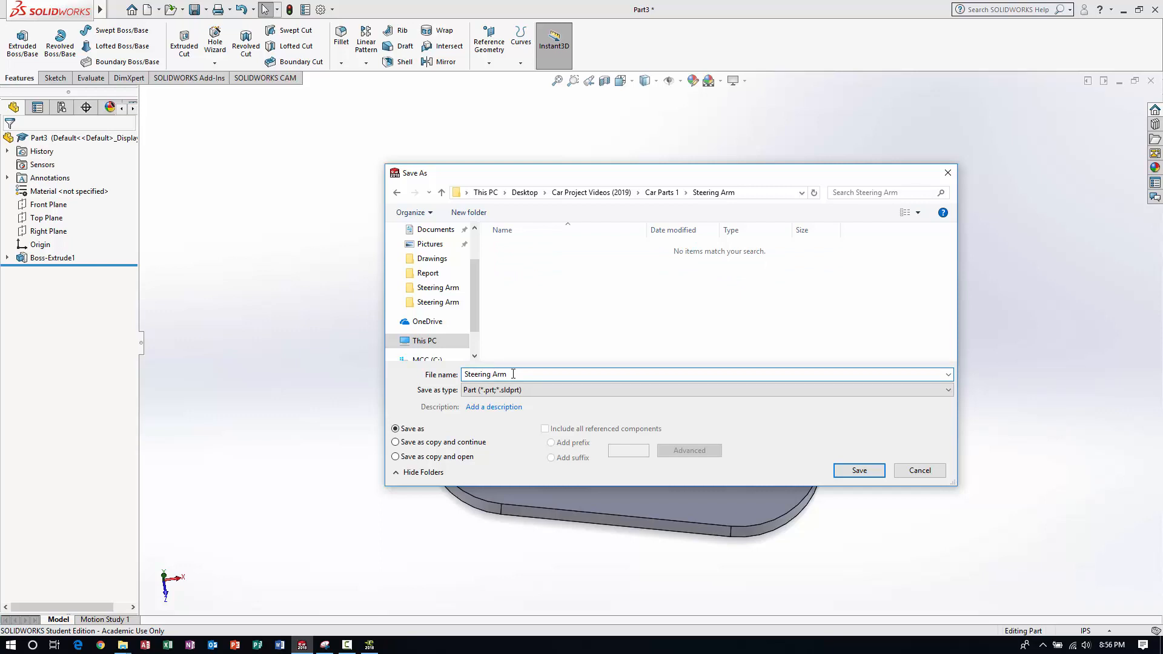
pyautogui.press('Return')
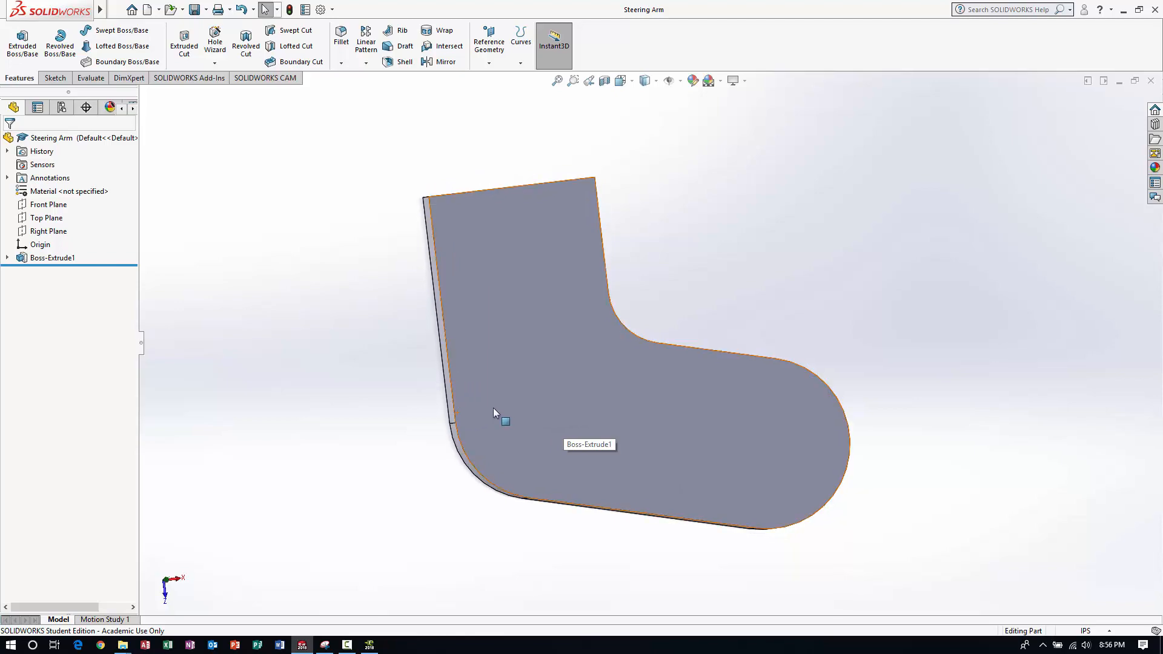
# Set up a plain hole with the Hole Wizard, showing decimal values and using drill size #18 (0.16950 in).
pyautogui.click(627, 85)
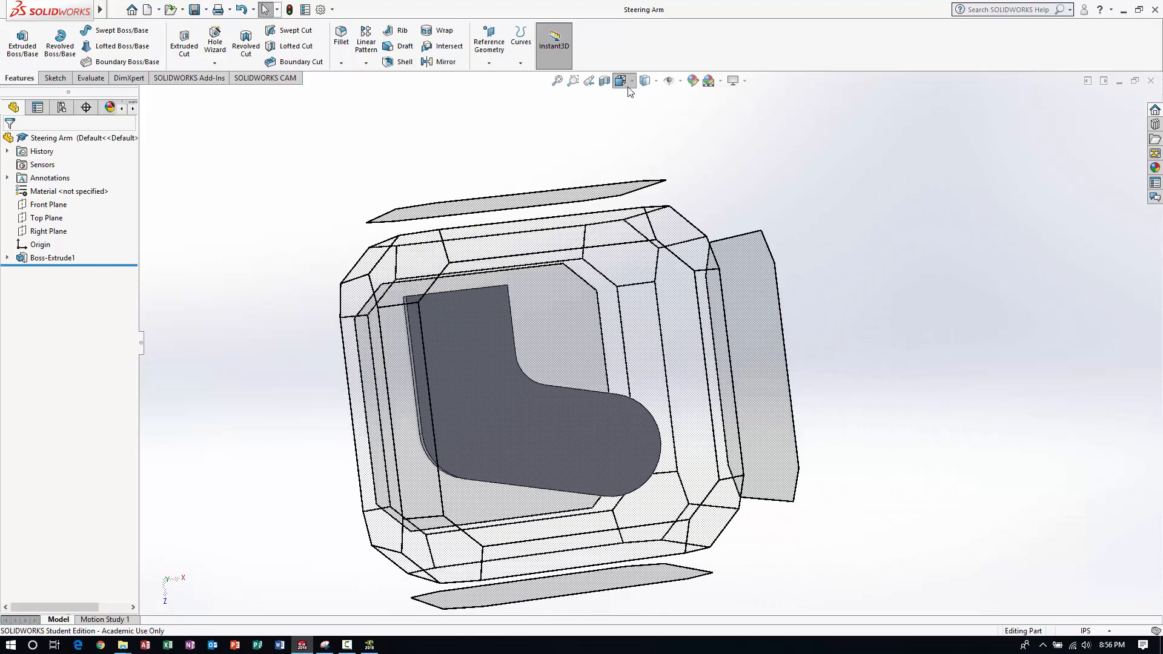
pyautogui.click(639, 116)
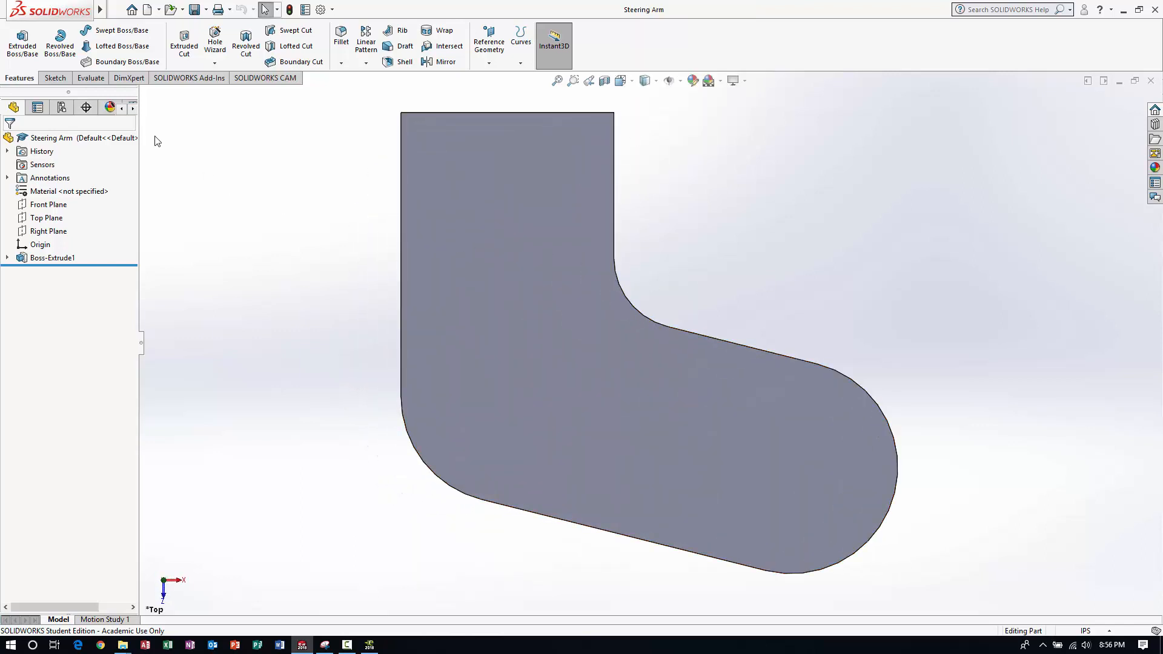
pyautogui.click(746, 81)
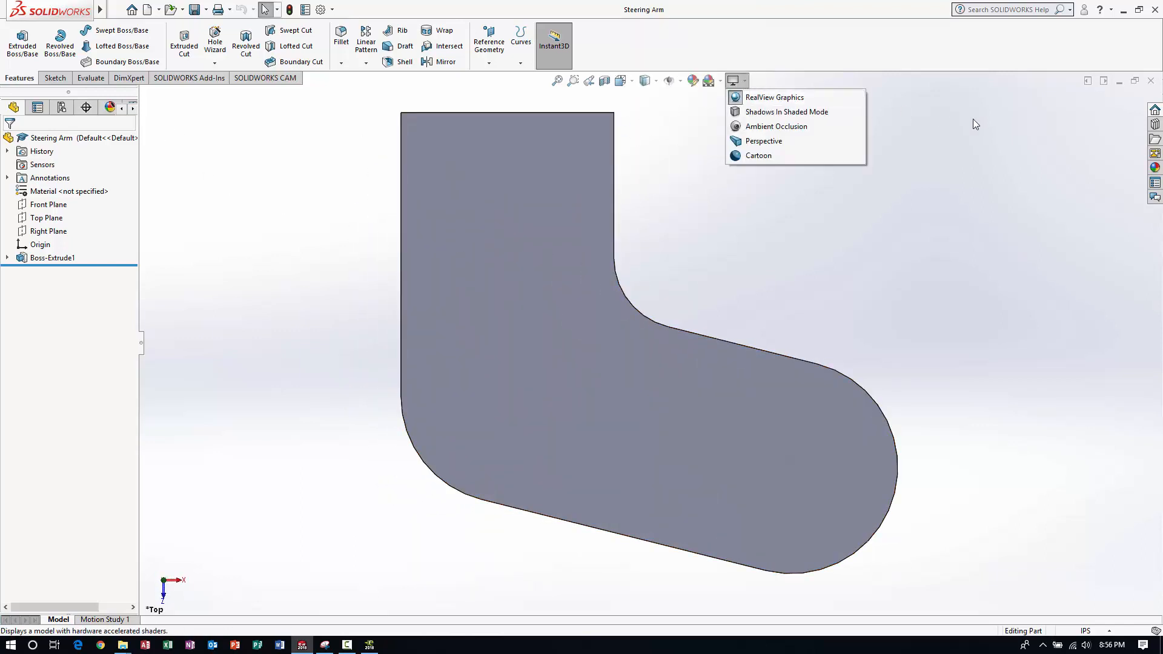
pyautogui.click(216, 48)
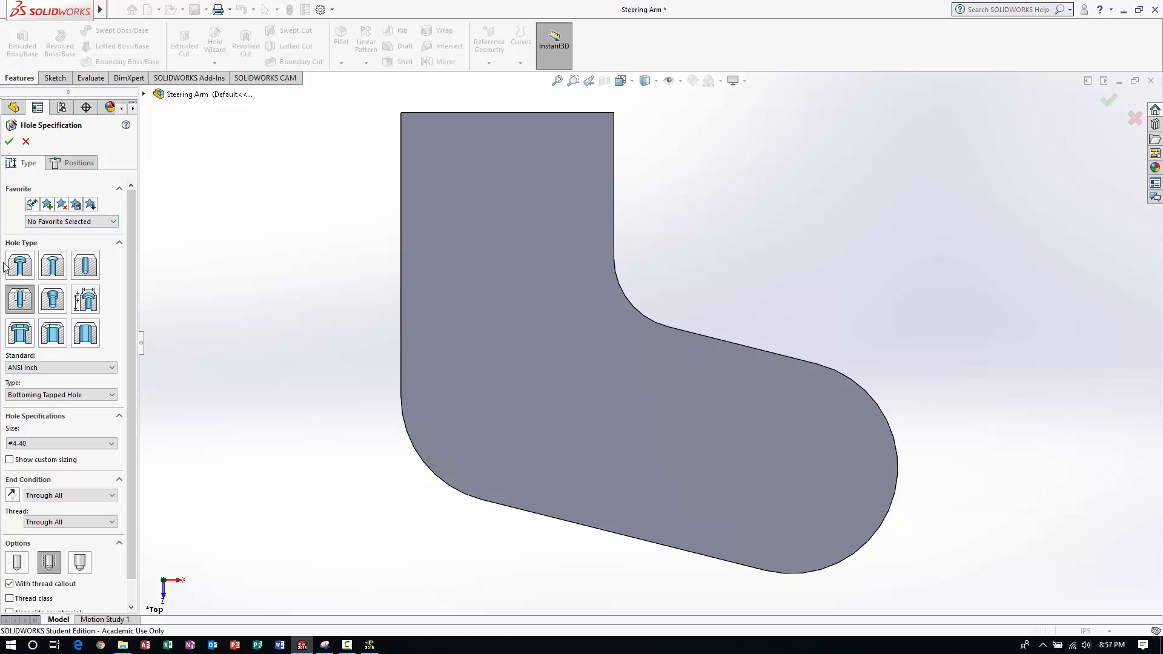
pyautogui.click(85, 266)
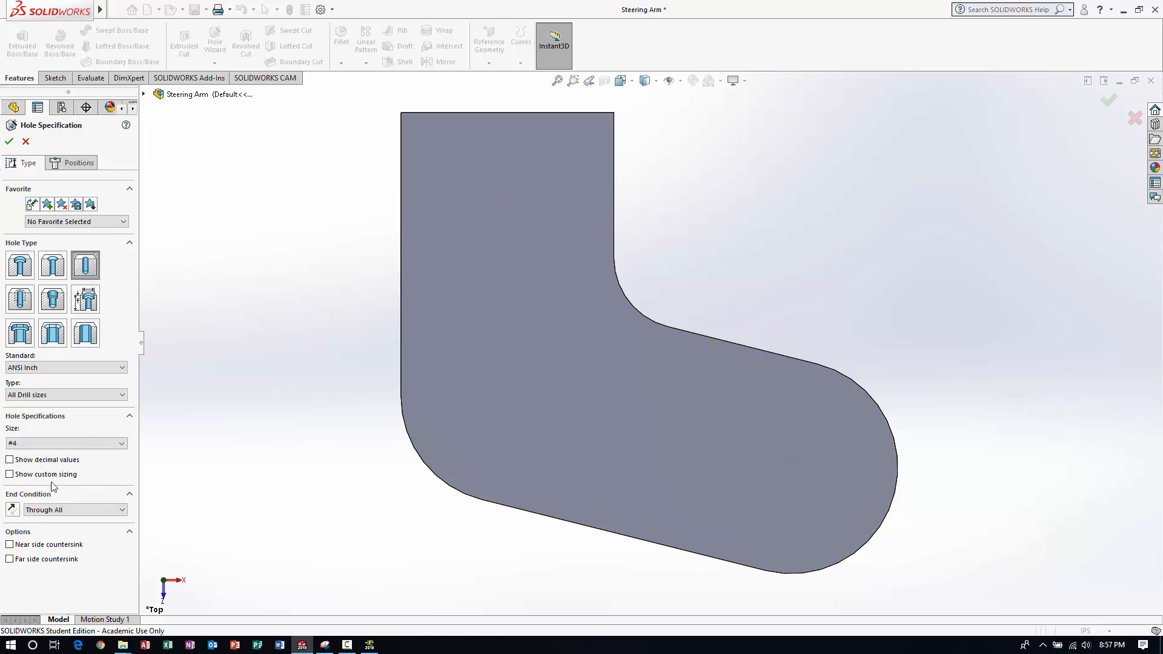
pyautogui.click(10, 461)
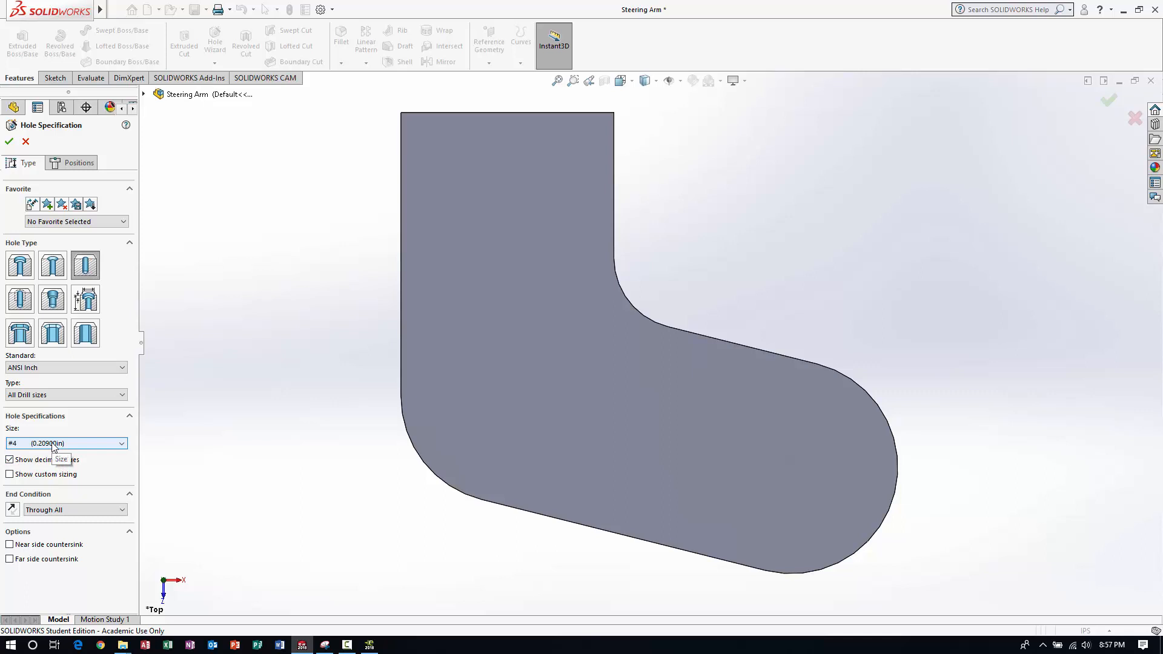
pyautogui.click(52, 446)
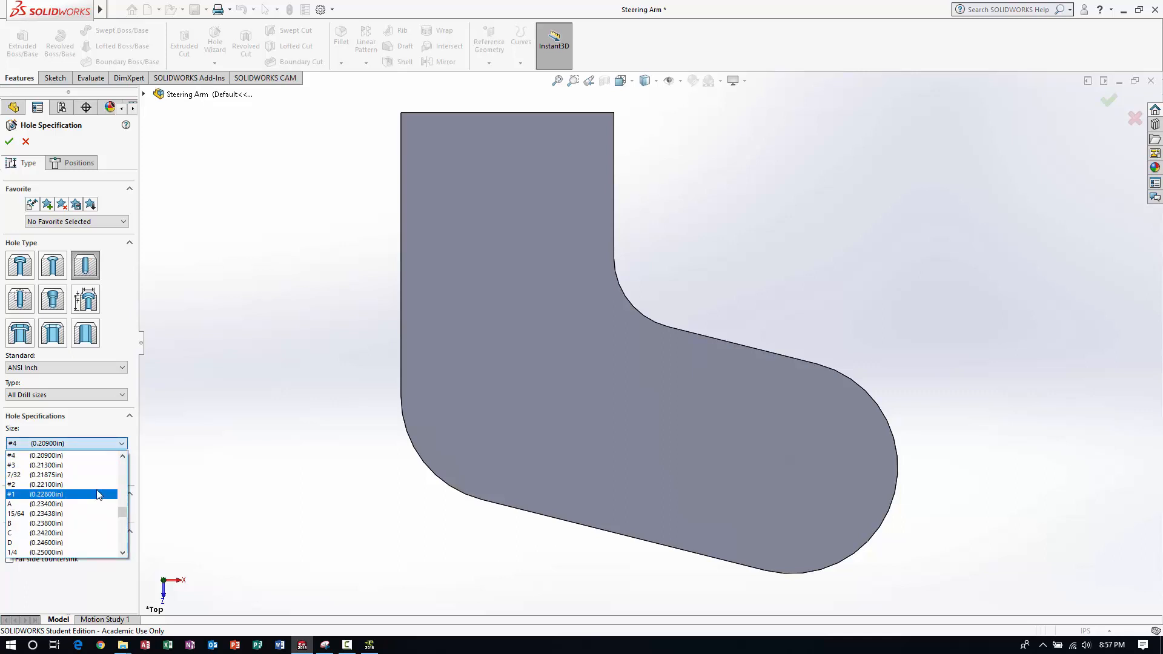
pyautogui.scroll(2, 99, 495)
pyautogui.scroll(4, 97, 495)
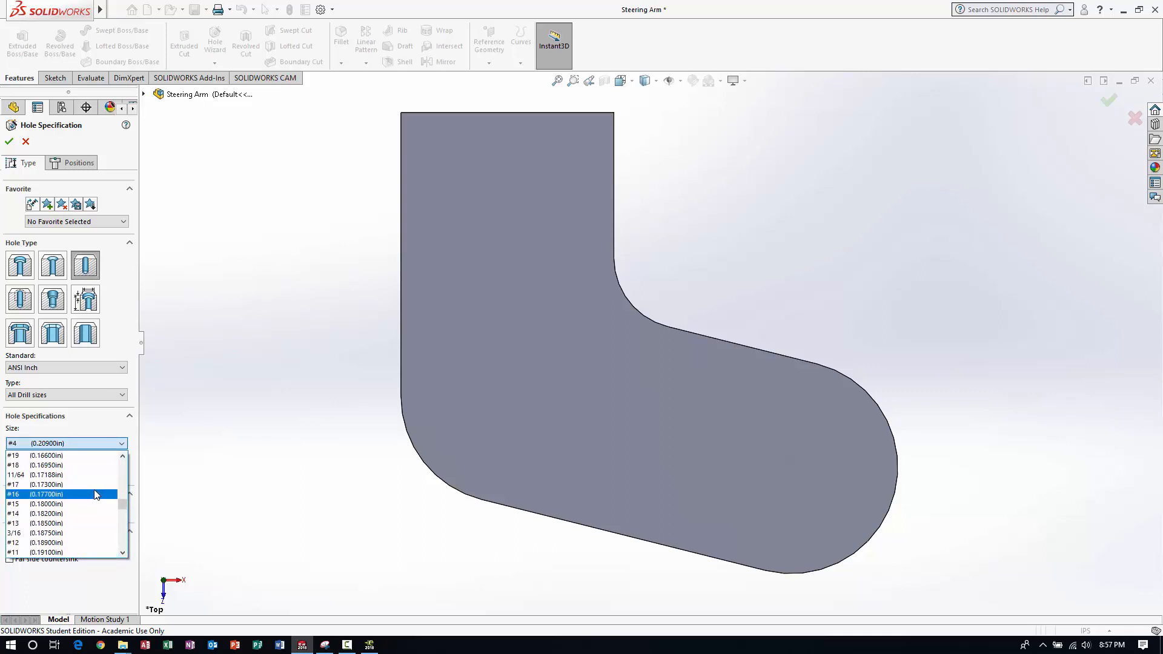
pyautogui.click(35, 466)
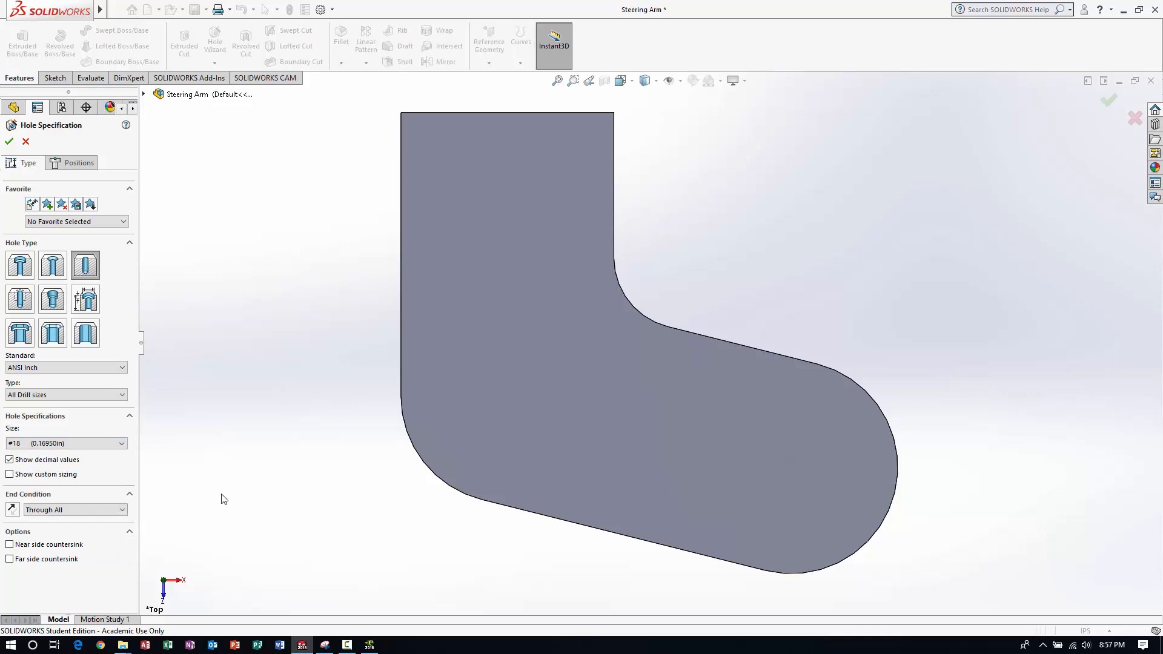
# Enable custom sizing with a hole diameter of 0.170 in and use All Drill sizes as the type.
pyautogui.click(10, 475)
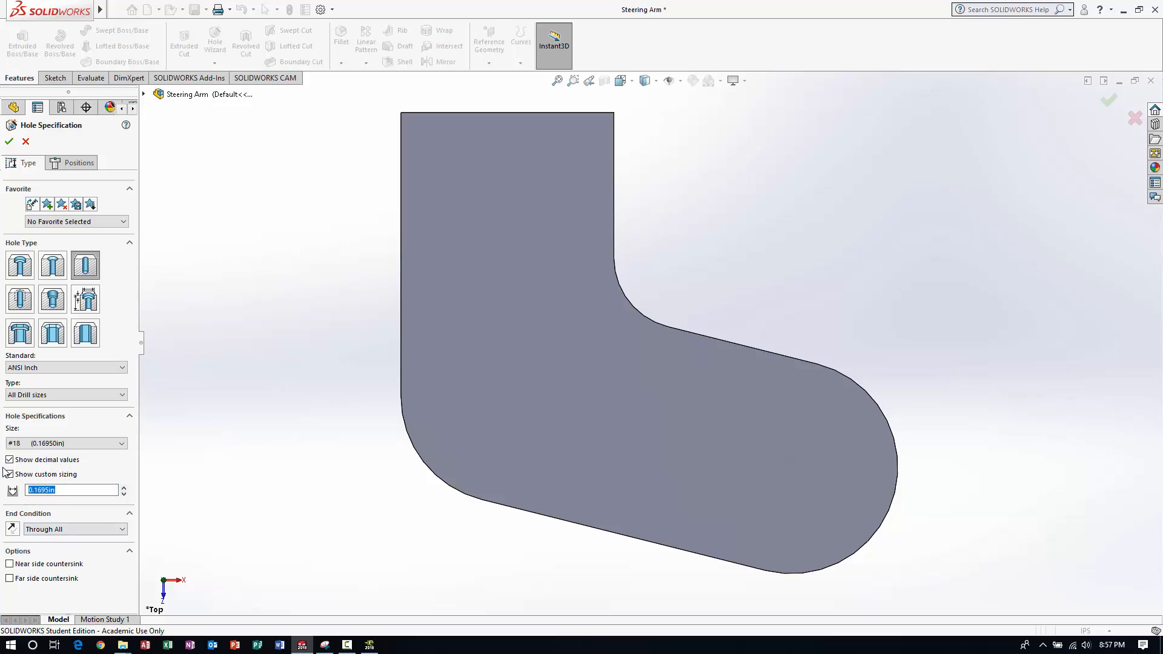
pyautogui.write('.170')
pyautogui.press('Return')
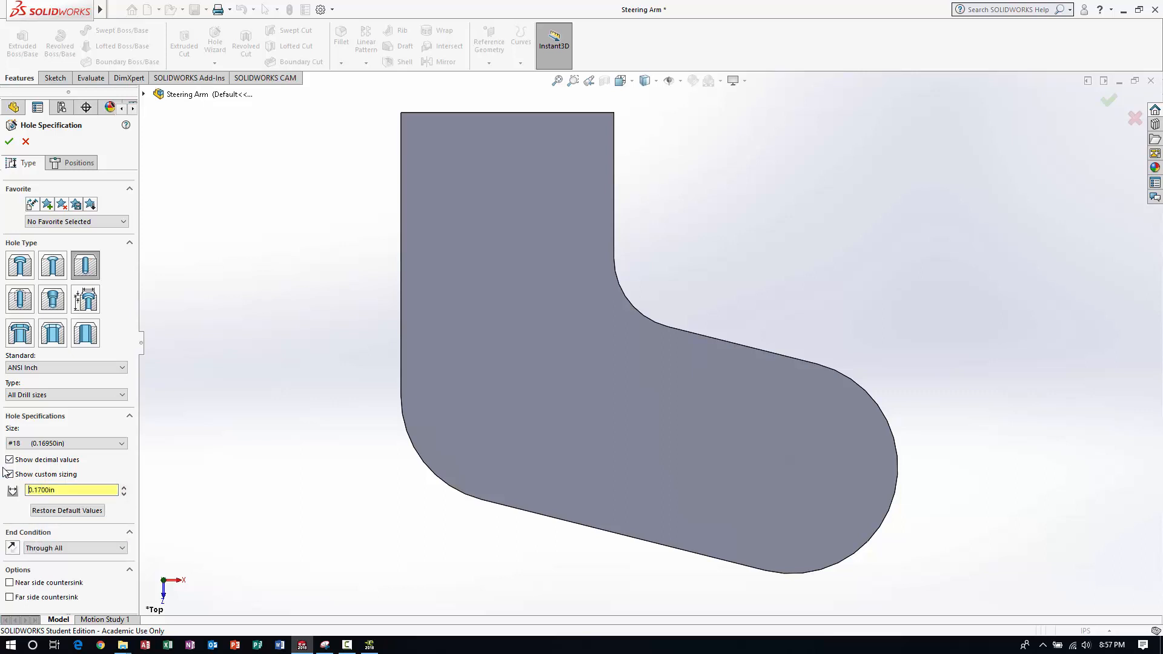
pyautogui.click(42, 395)
pyautogui.click(27, 405)
# Place two hole centres side by side on the plate's large face, near its straight upper edge.
pyautogui.click(72, 164)
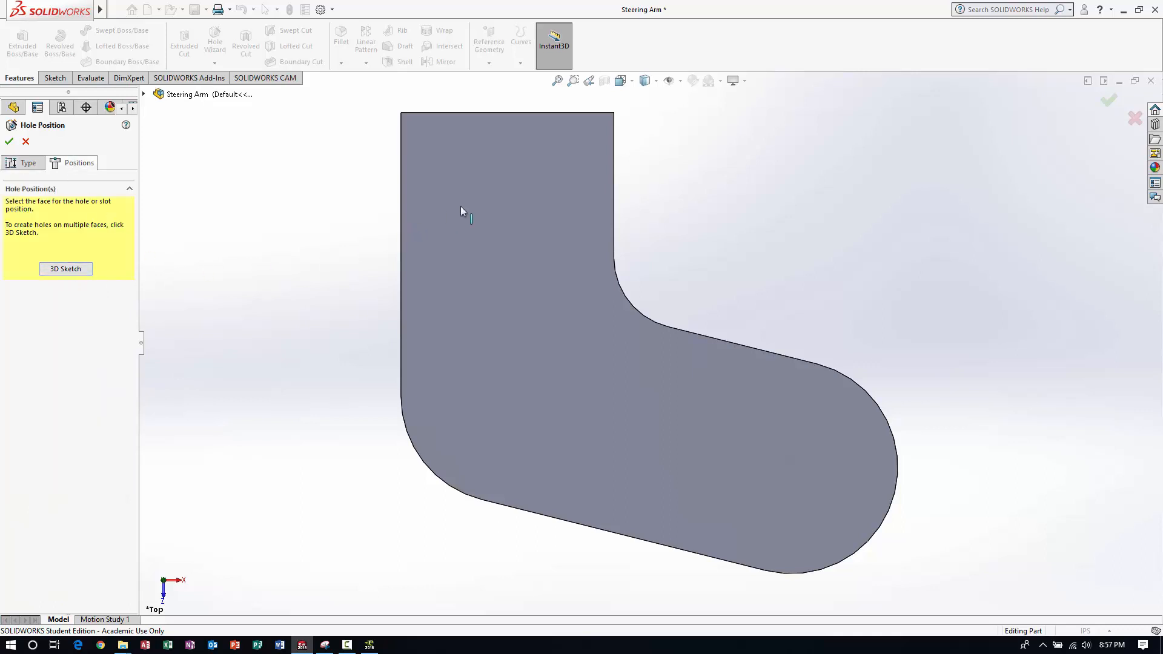
pyautogui.click(475, 183)
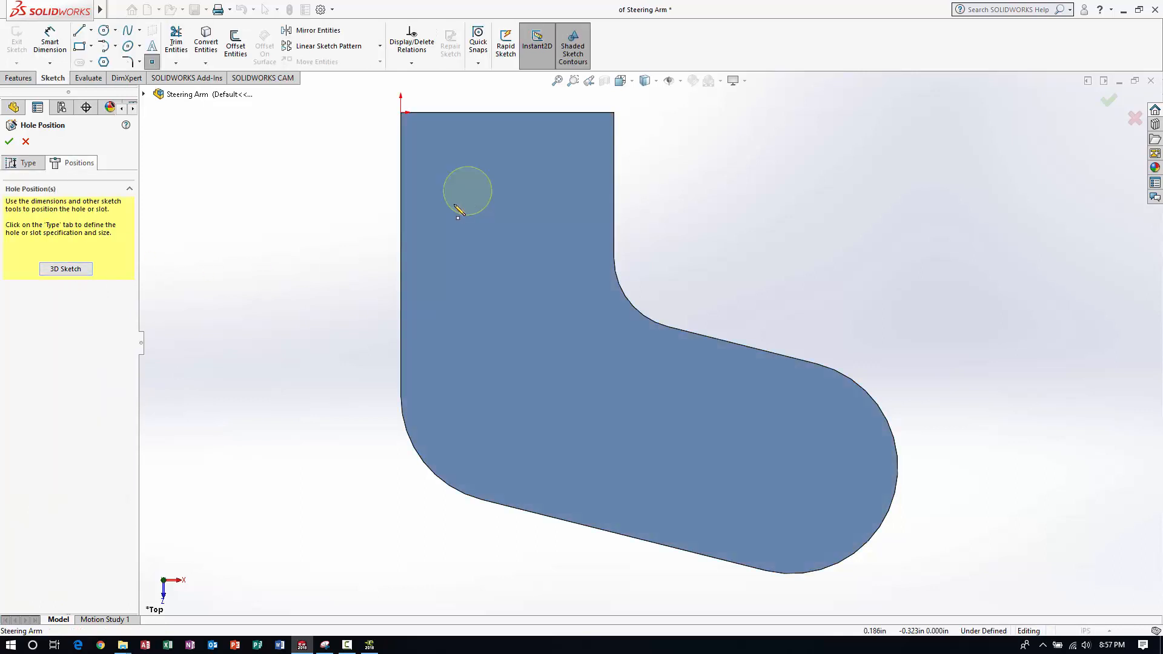
pyautogui.click(450, 179)
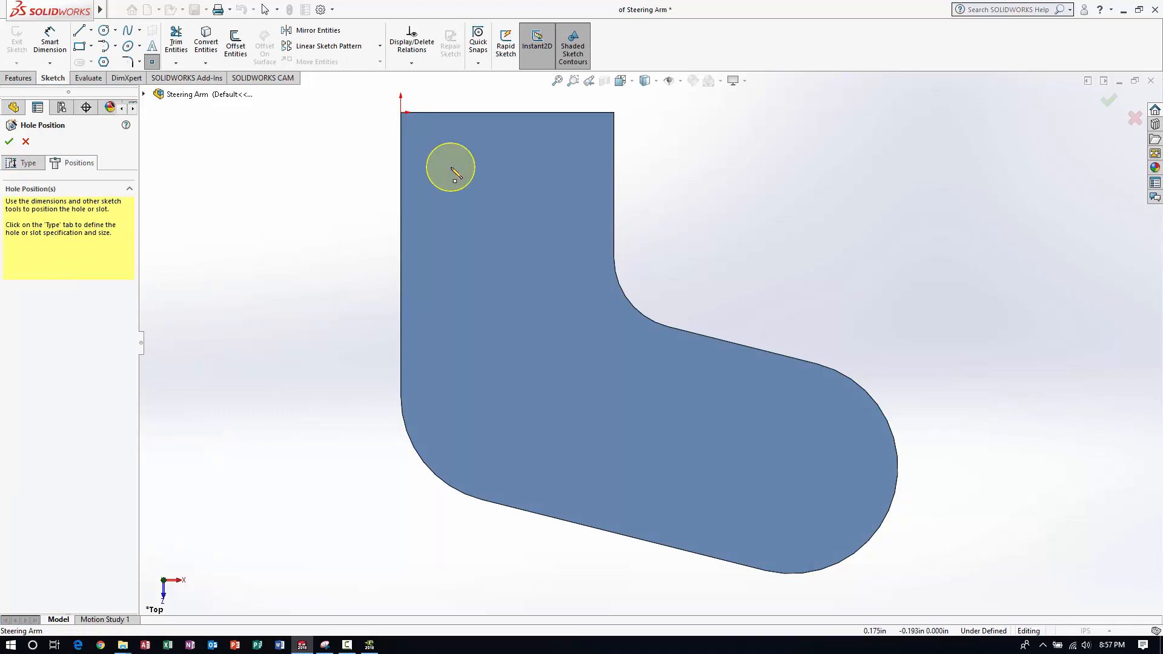
pyautogui.click(560, 168)
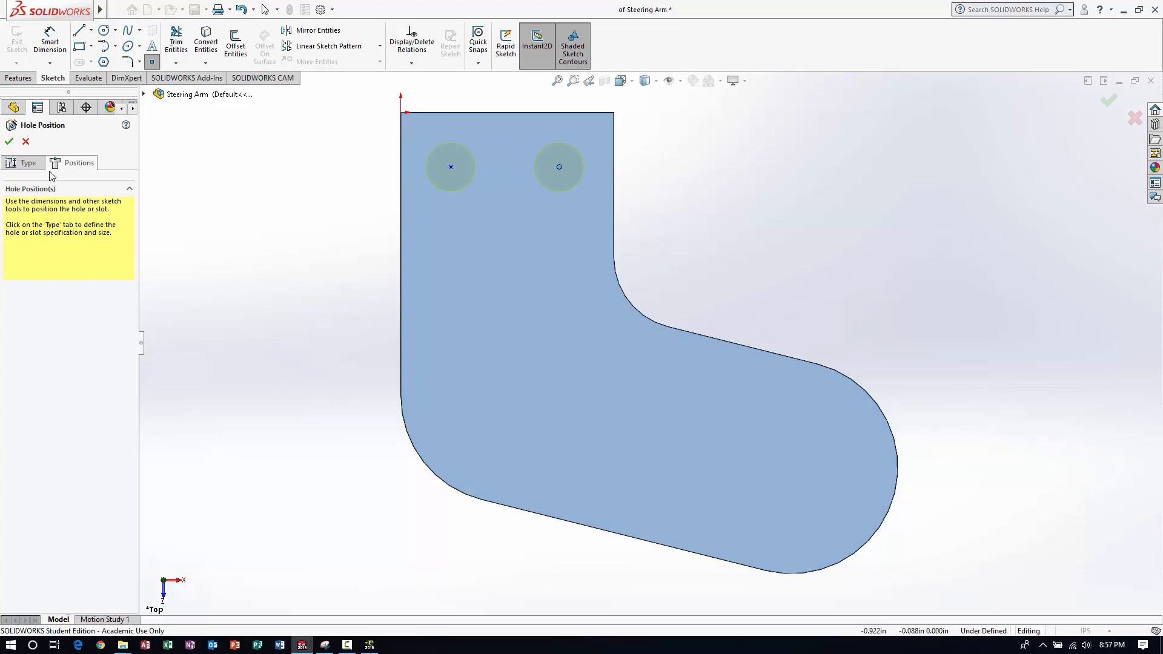
# Move the second hole centre lower and closer to the short vertical edge, to about X 0.617, Y -0.312 in.
pyautogui.click(50, 42)
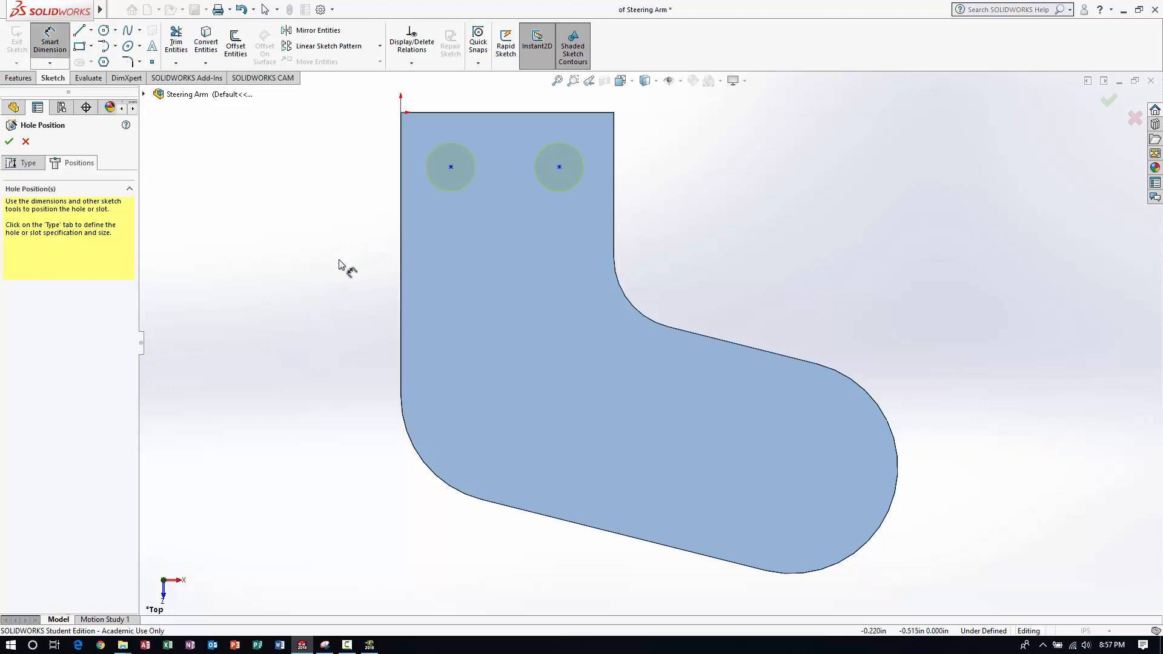
pyautogui.press('Escape')
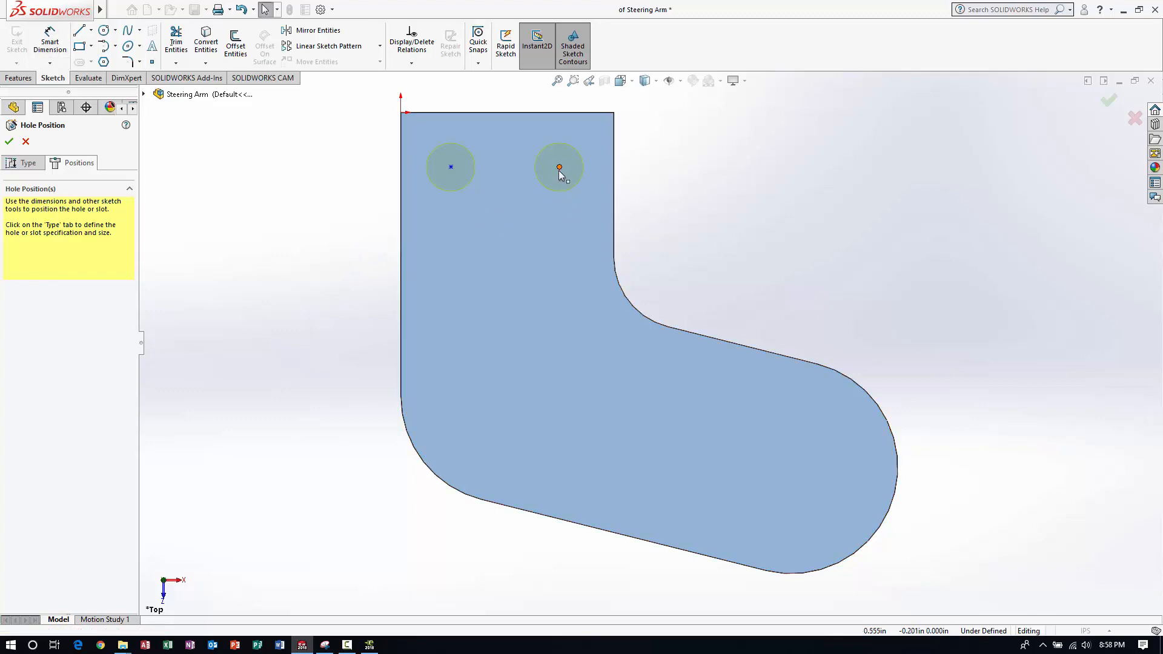
pyautogui.moveTo(559, 170); pyautogui.dragTo(515, 226)
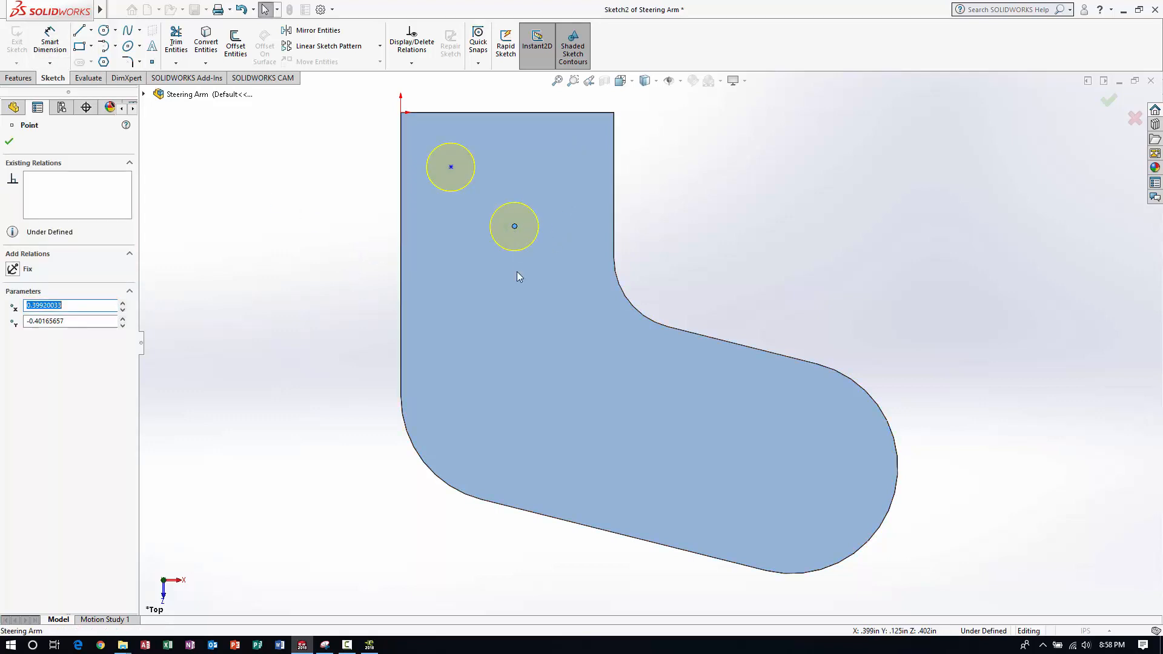
pyautogui.moveTo(518, 271); pyautogui.dragTo(530, 265)
pyautogui.moveTo(576, 201); pyautogui.dragTo(577, 201)
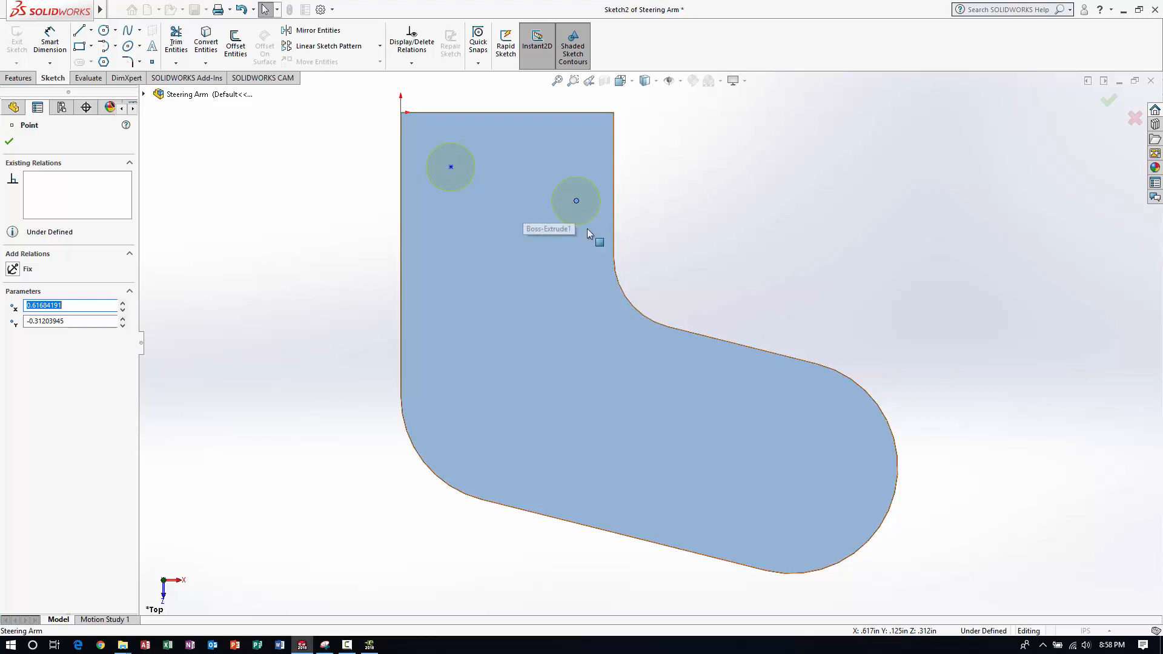
# Add a horizontal relation between the two hole centres and move them closer to the plate's upper edge.
pyautogui.click(451, 167)
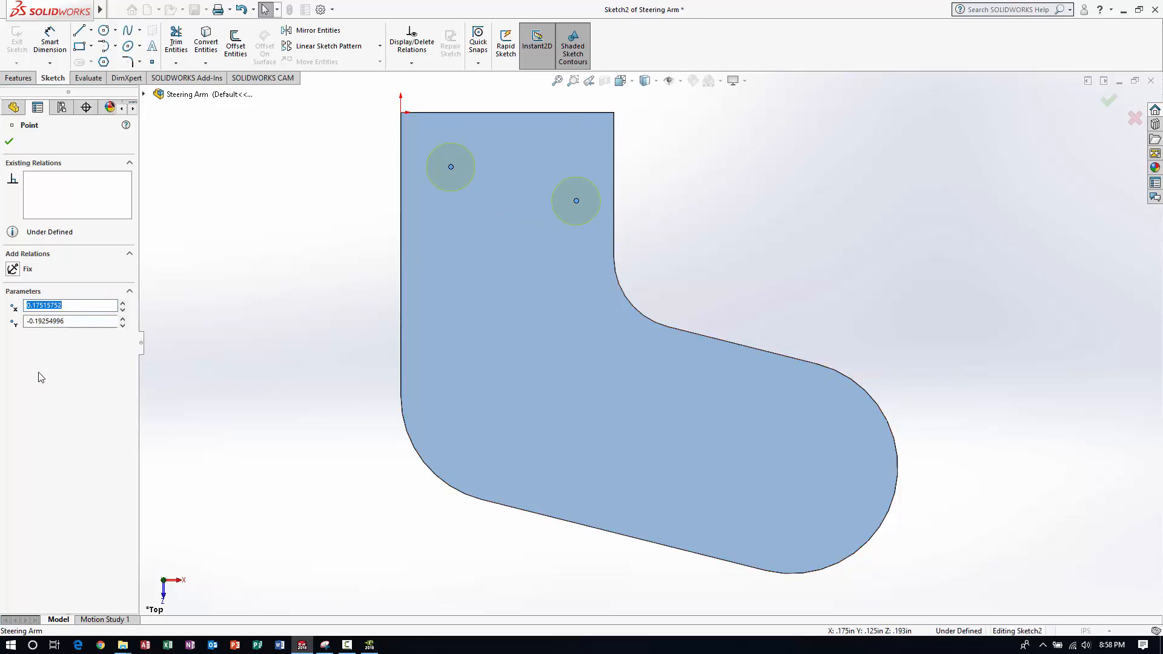
pyautogui.click(277, 258)
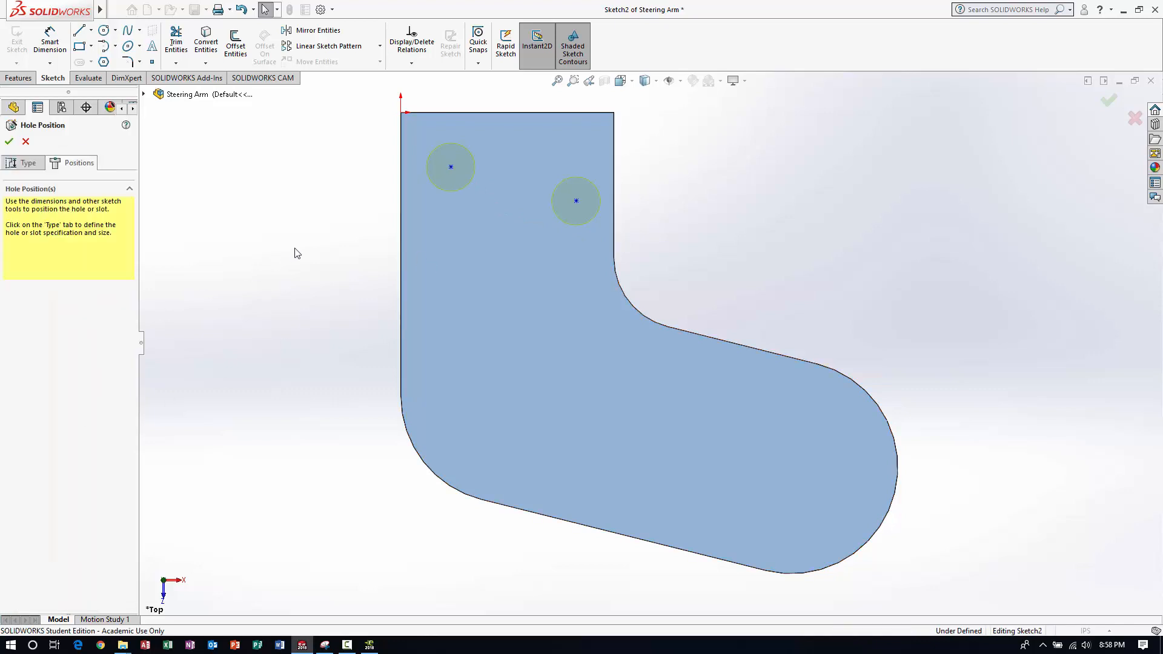
pyautogui.click(450, 167)
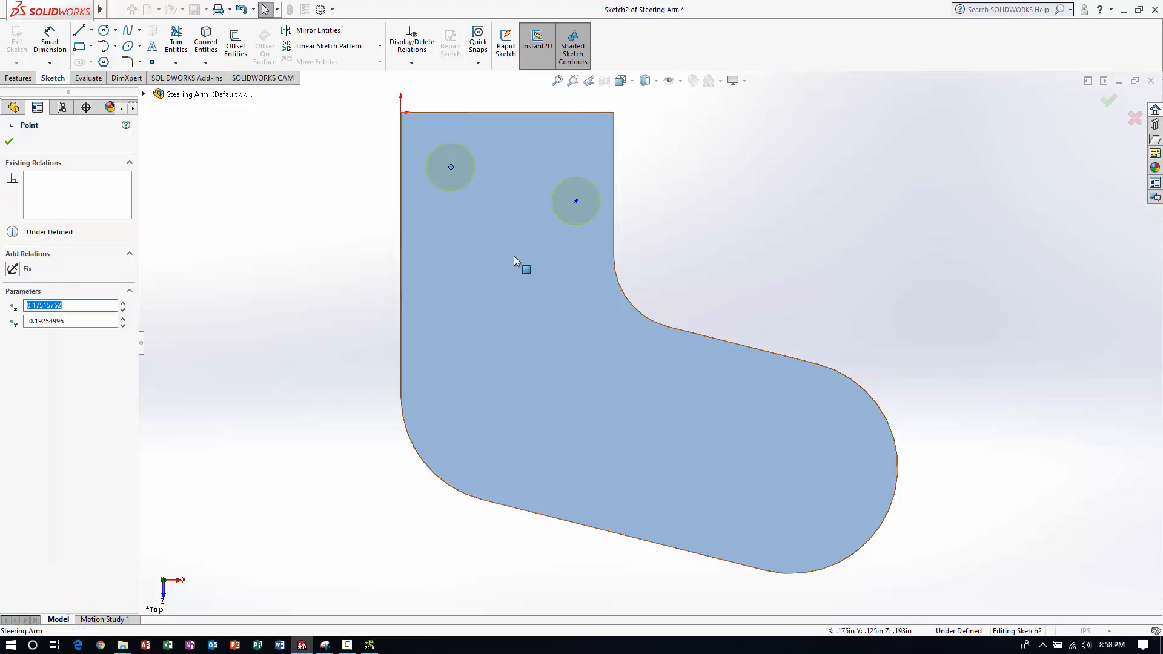
pyautogui.keyDown('ctrl'); pyautogui.click(576, 202); pyautogui.keyUp('ctrl')
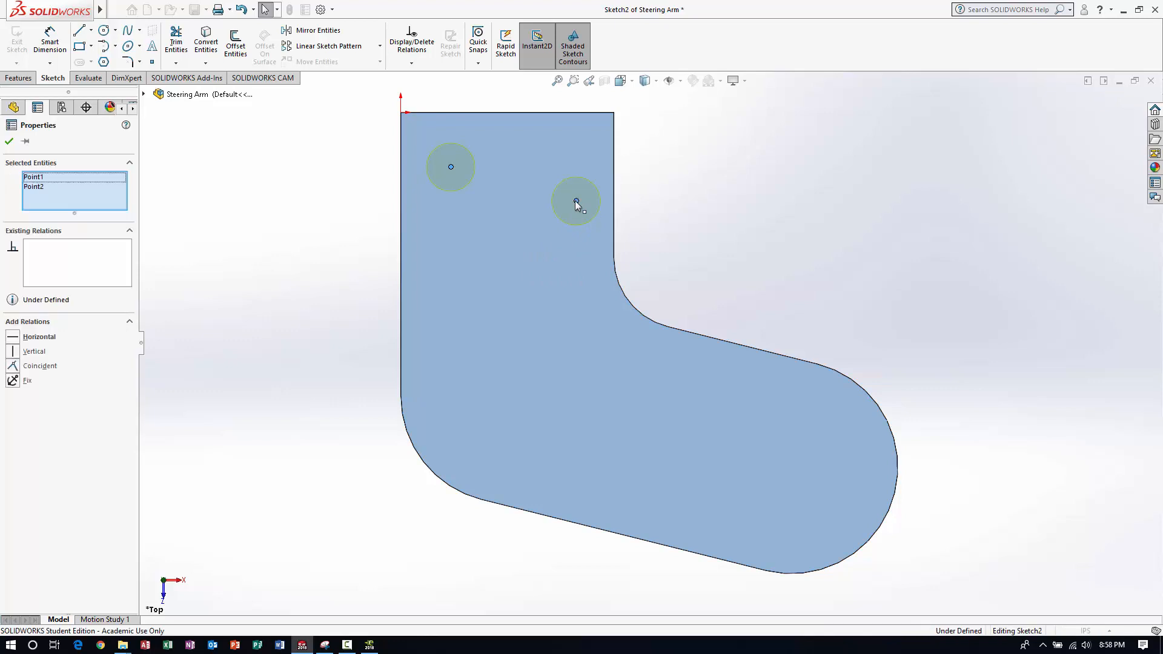
pyautogui.click(14, 338)
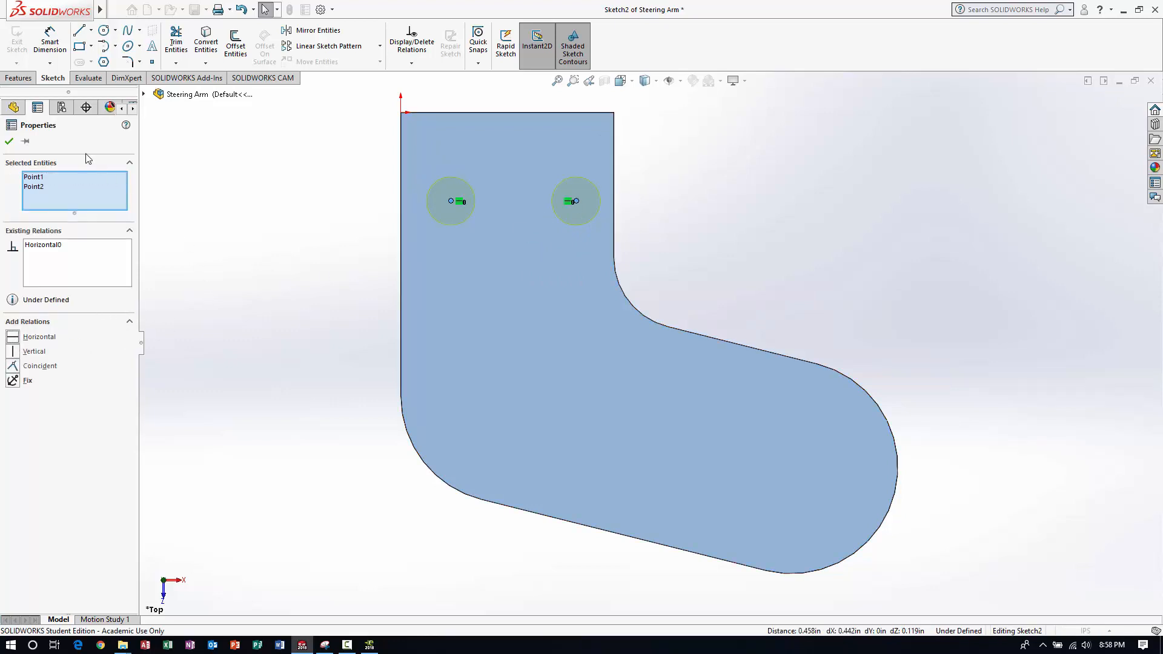
pyautogui.click(9, 141)
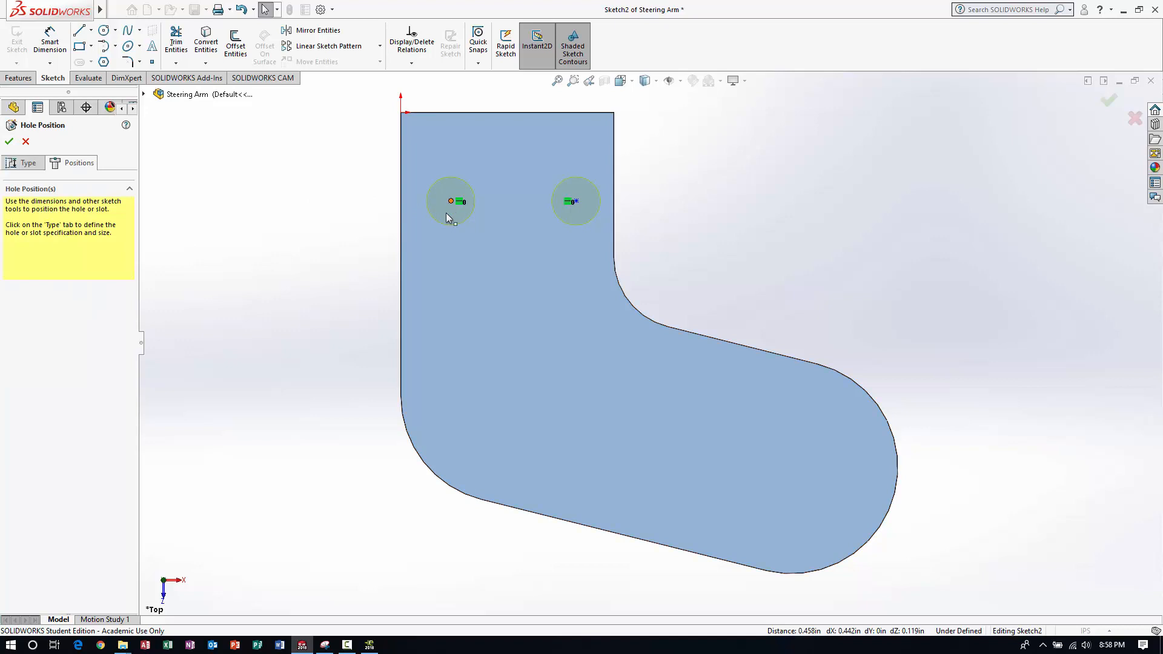
pyautogui.moveTo(451, 201); pyautogui.dragTo(444, 158)
pyautogui.click(319, 200)
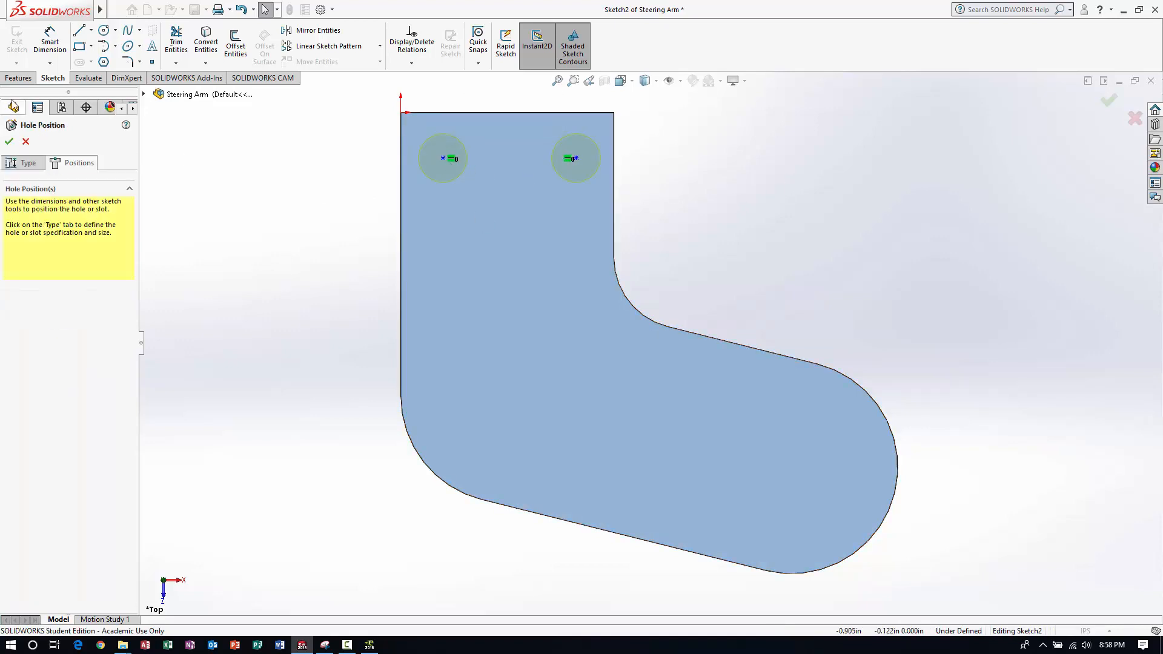
# Dimension the hole centre nearest the long vertical edge at 0.188 in from the plate's straight upper edge.
pyautogui.click(52, 44)
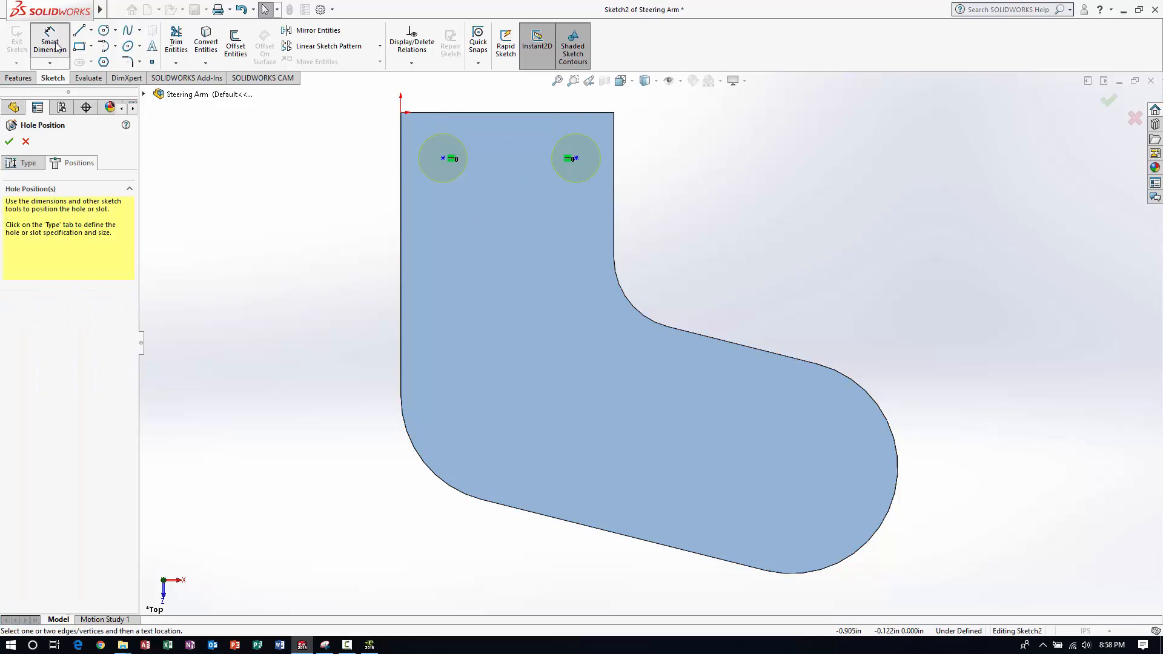
pyautogui.click(443, 158)
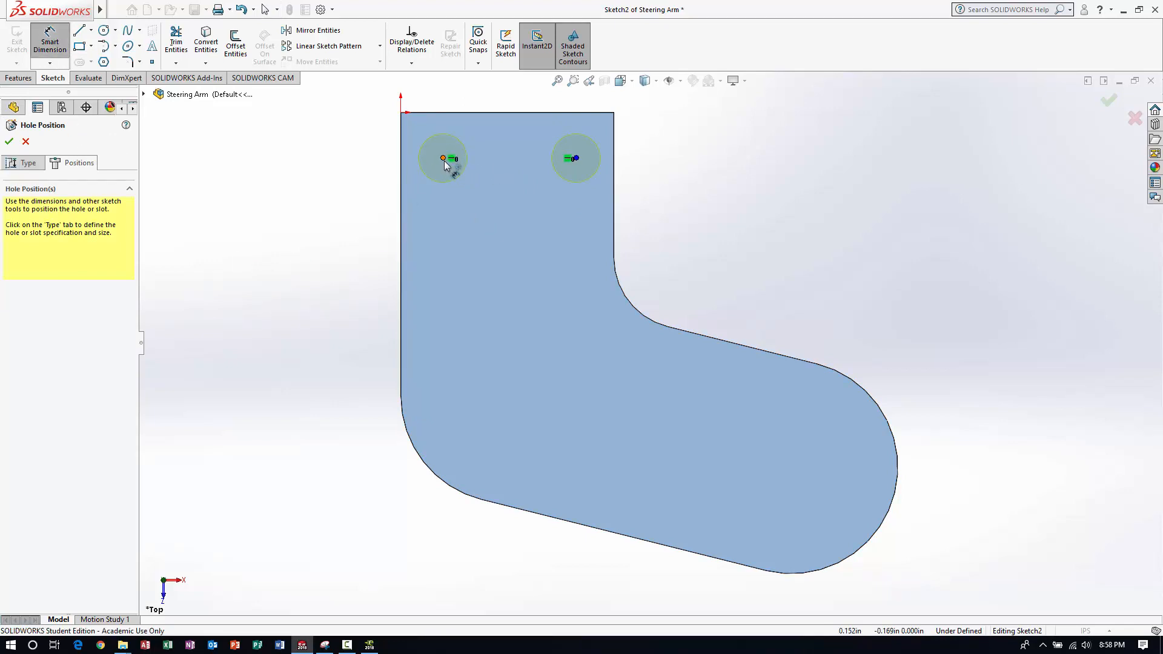
pyautogui.click(442, 159)
pyautogui.click(439, 114)
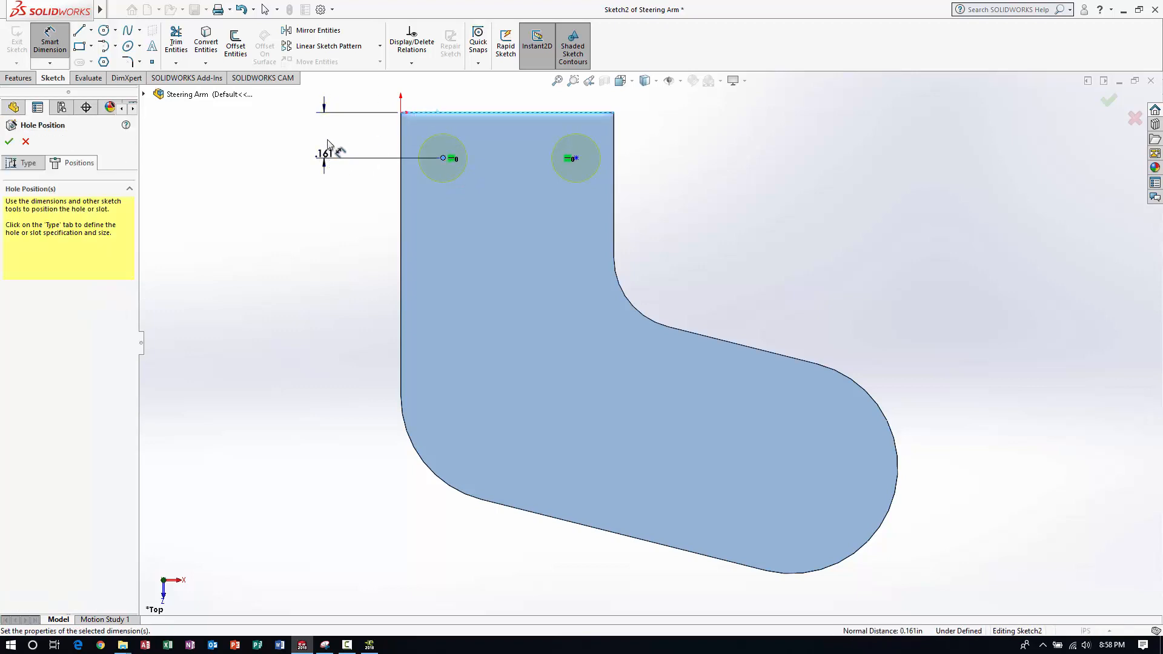
pyautogui.click(327, 156)
pyautogui.write('.188')
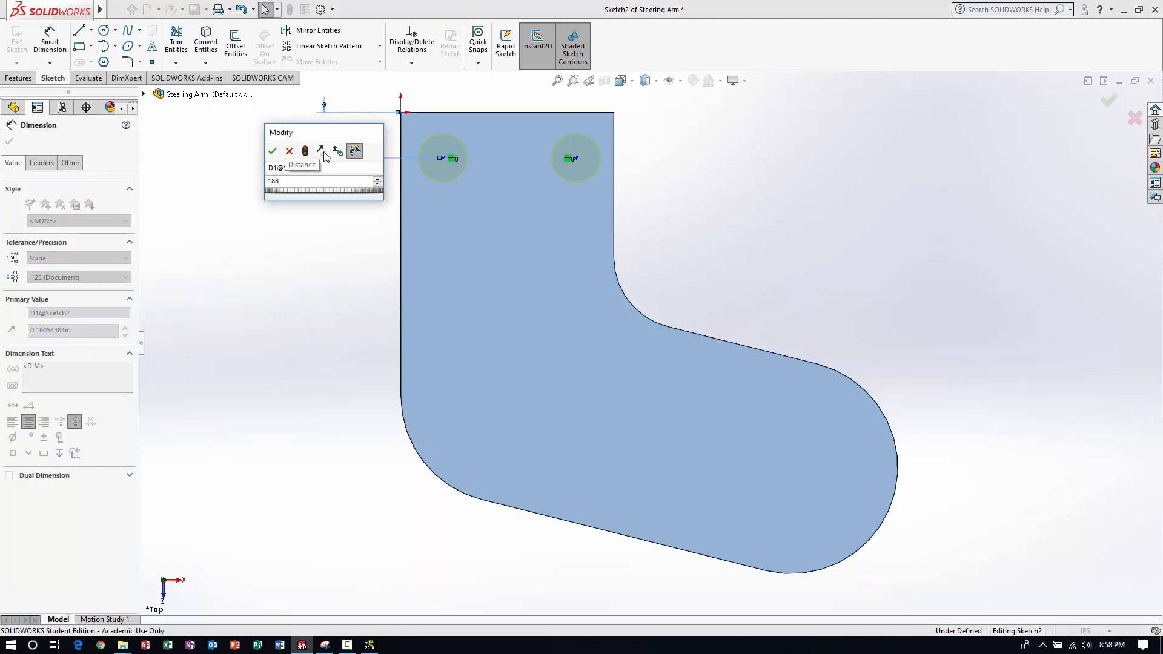
pyautogui.press('Return')
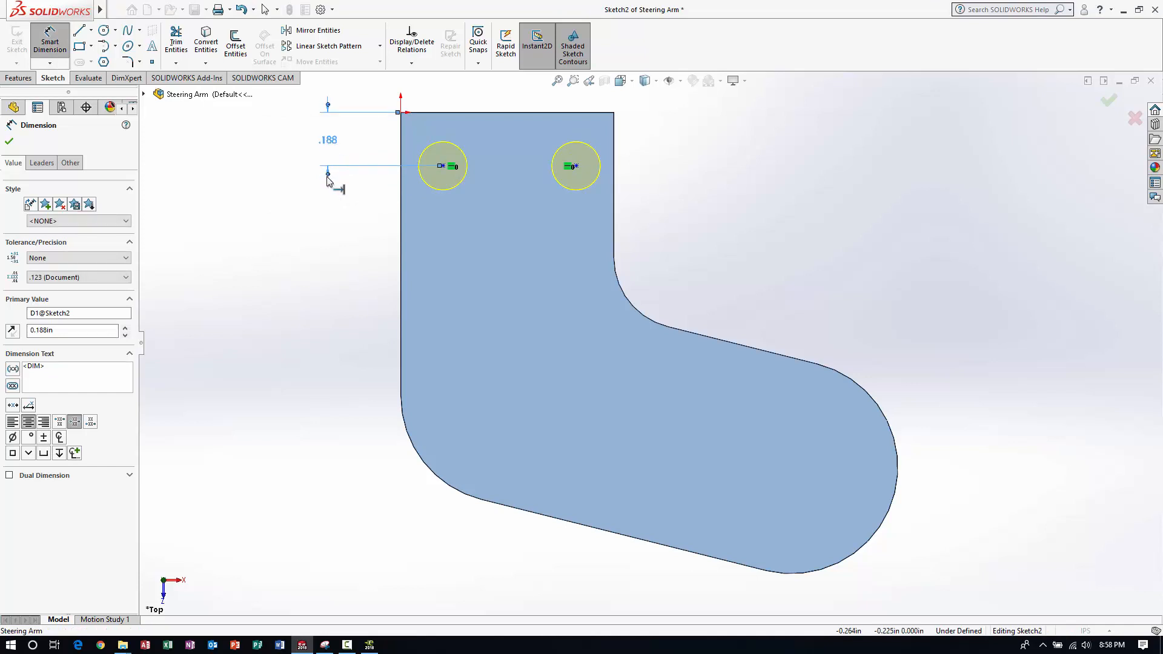
# Dimension the same hole centre at 0.150 in from the plate's long vertical edge.
pyautogui.click(444, 167)
pyautogui.press('f')
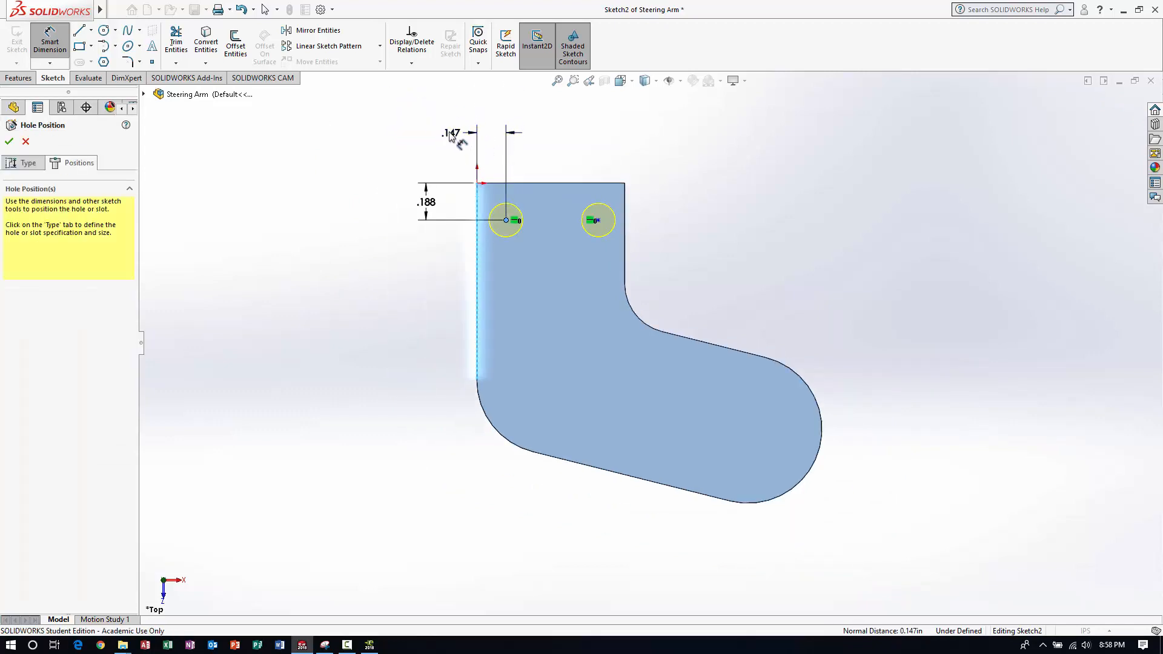
pyautogui.click(451, 134)
pyautogui.write('.150')
pyautogui.press('Return')
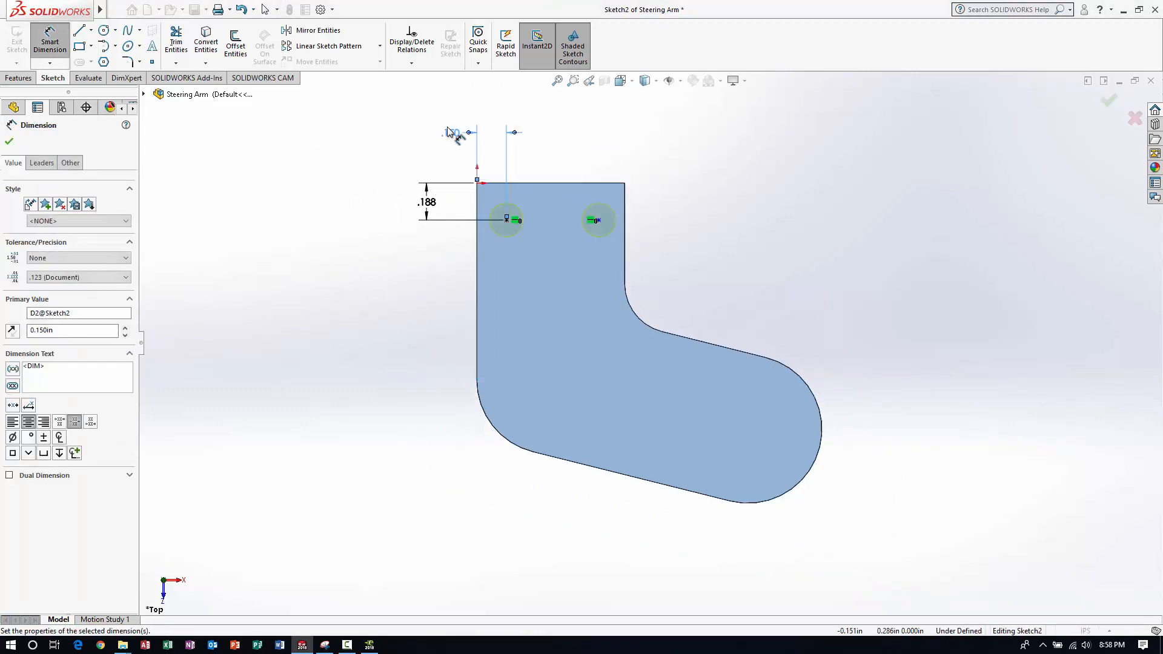
# Dimension the second hole centre at 0.600 in from the plate's long vertical edge.
pyautogui.click(599, 222)
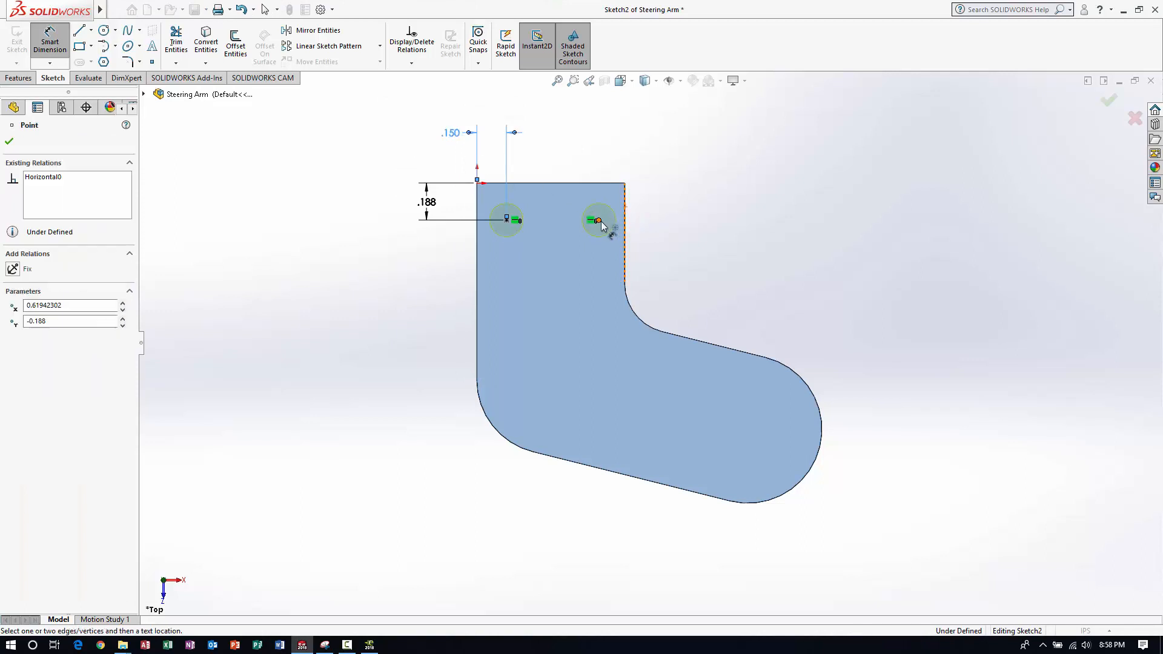
pyautogui.click(478, 209)
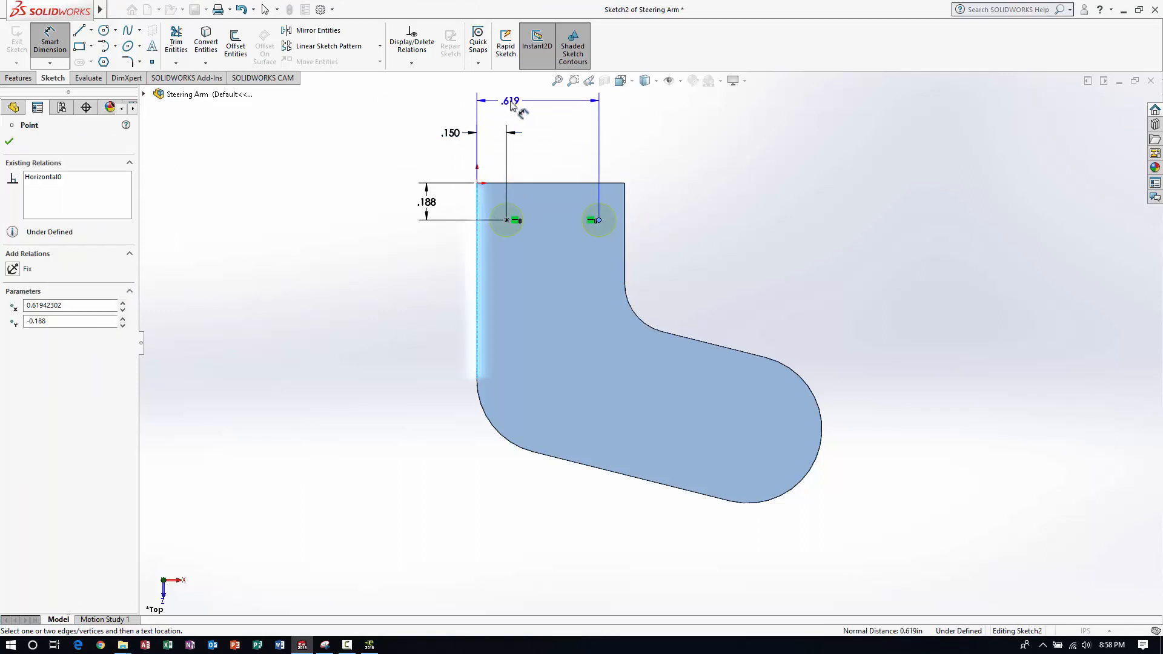
pyautogui.click(511, 100)
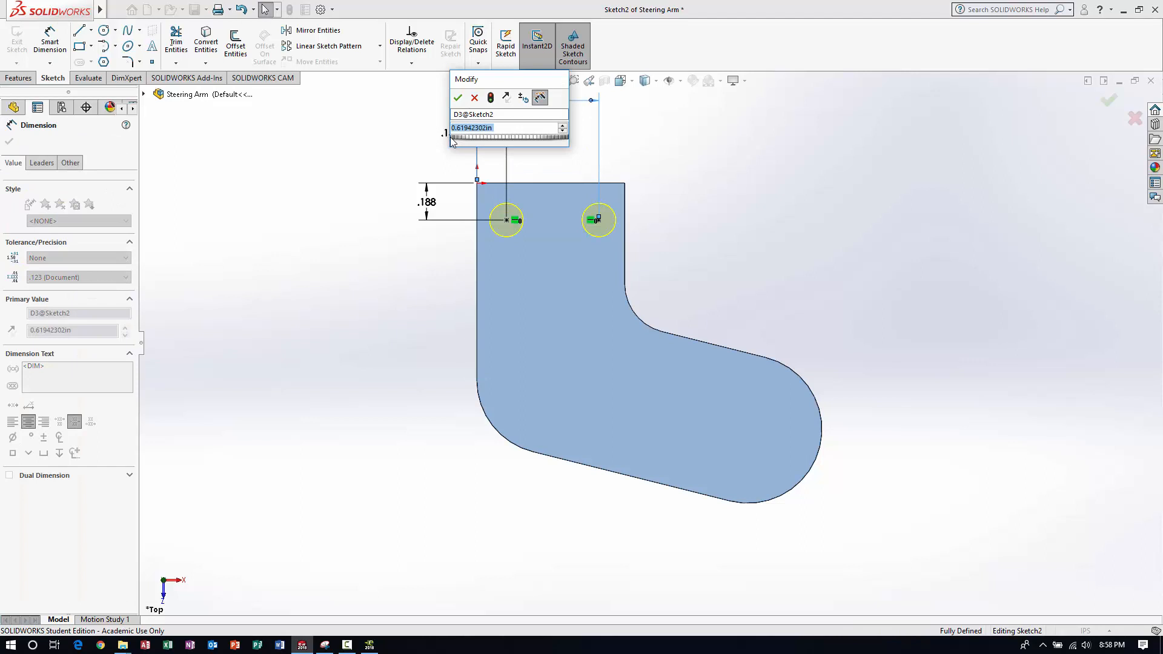
pyautogui.write('.6')
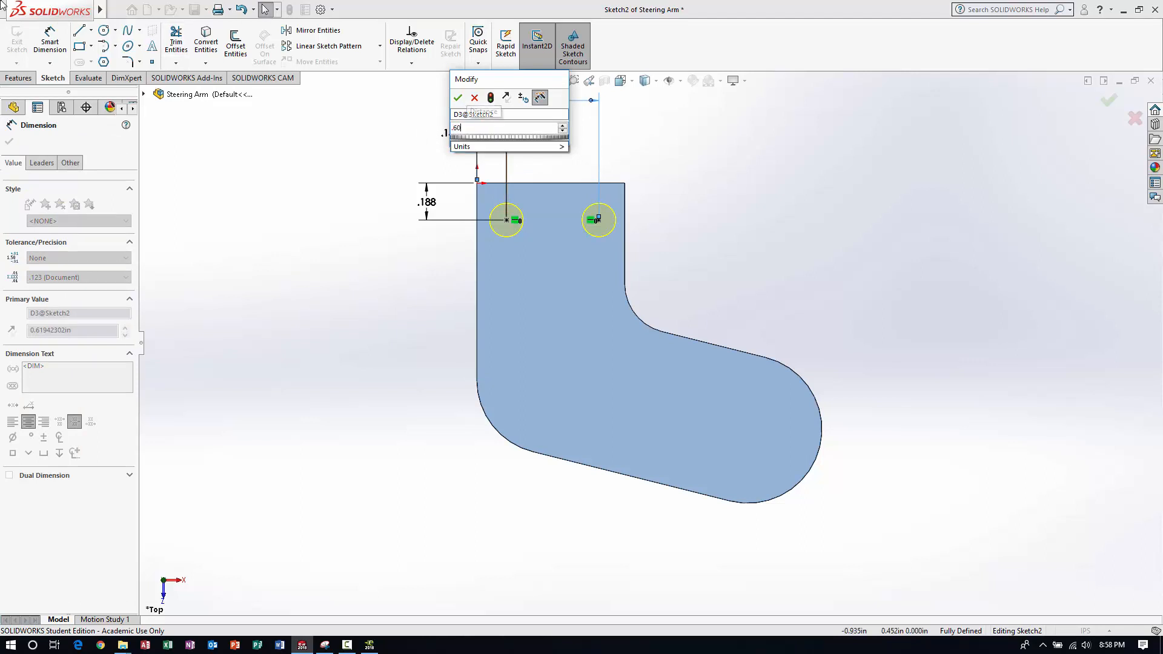
pyautogui.press('Return')
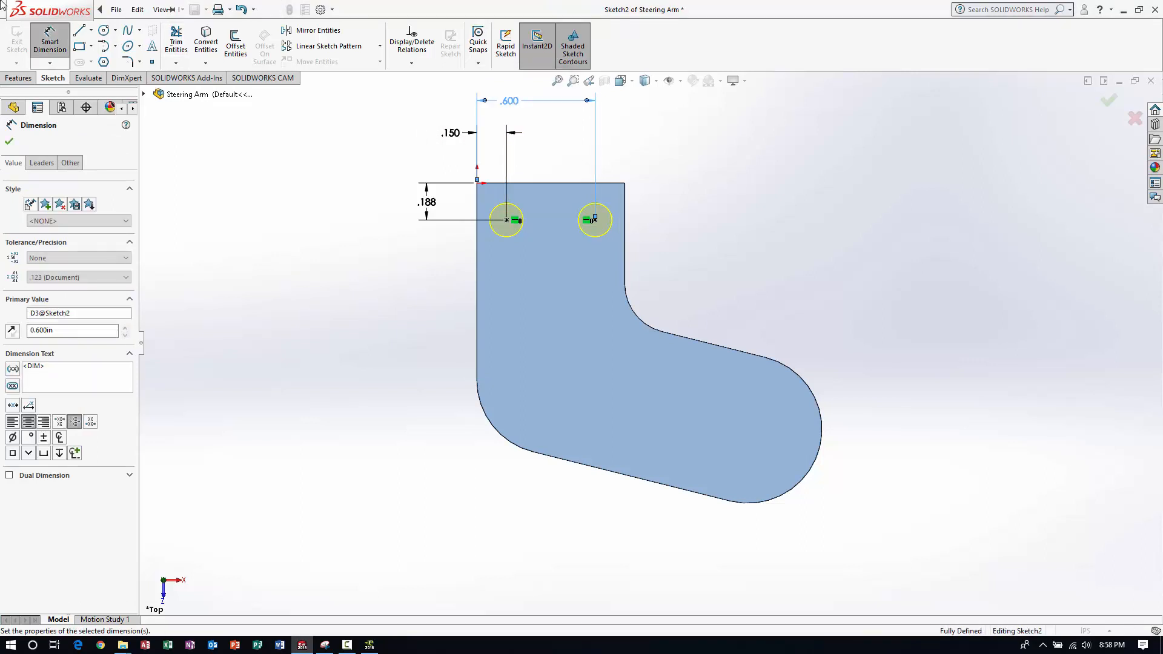
# Move the 0.150 dimension text between its extension lines and finish the two-hole feature.
pyautogui.doubleClick(460, 135)
pyautogui.press('Return')
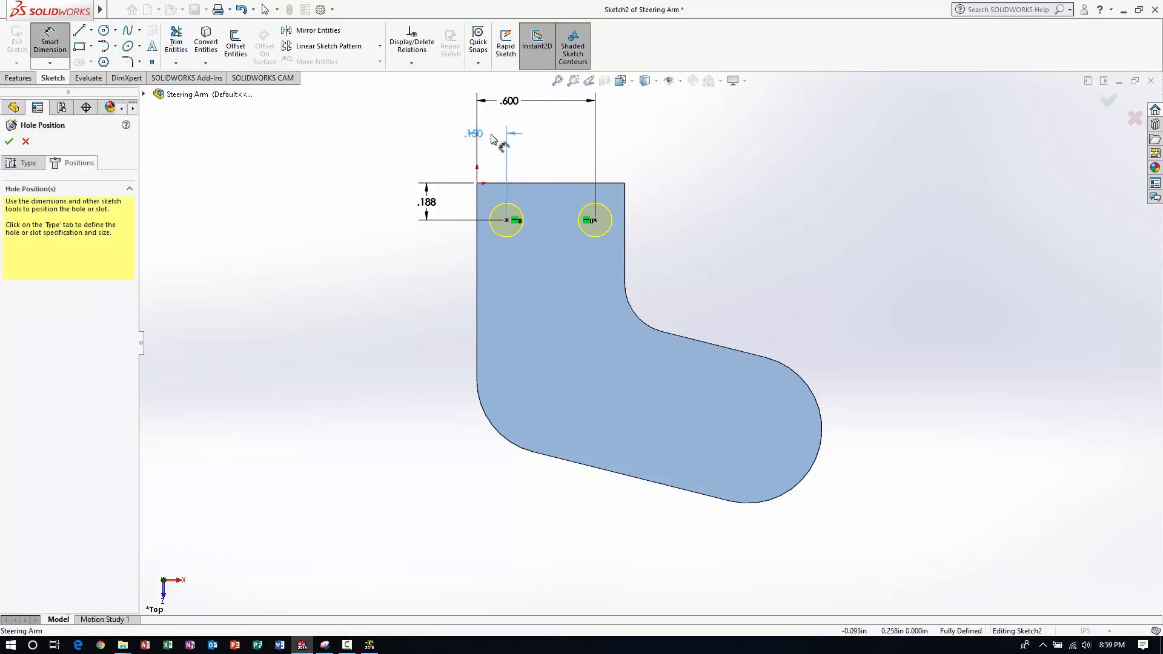
pyautogui.moveTo(496, 132); pyautogui.dragTo(500, 133)
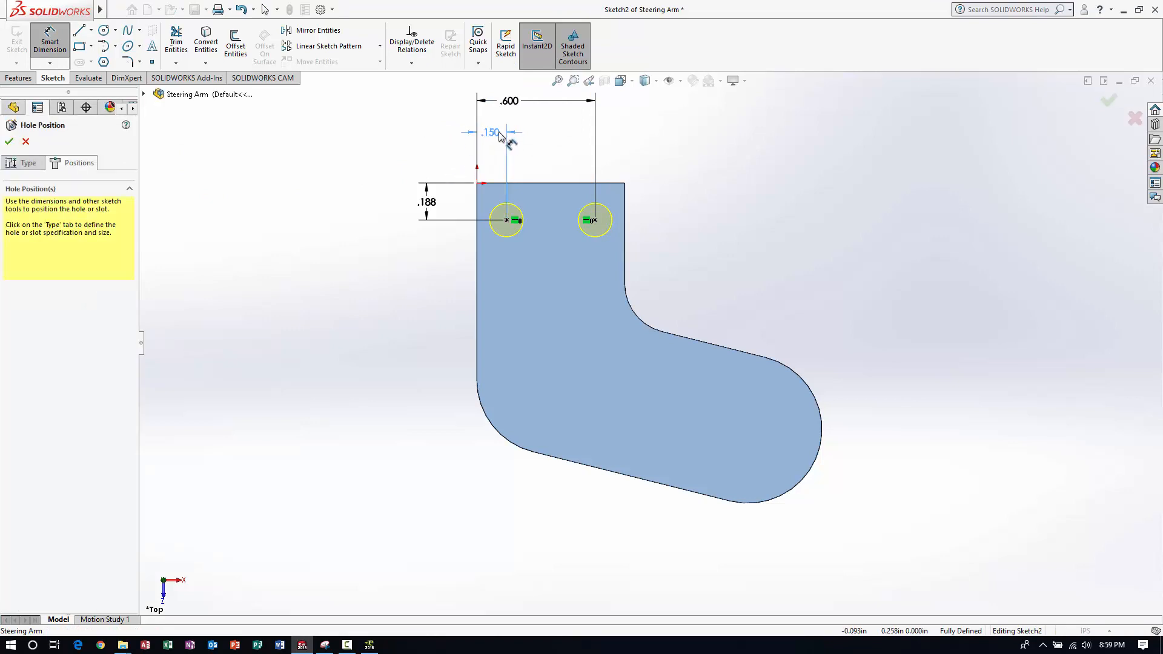
pyautogui.click(764, 174)
pyautogui.scroll(2, 673, 236)
pyautogui.scroll(-2, 691, 242)
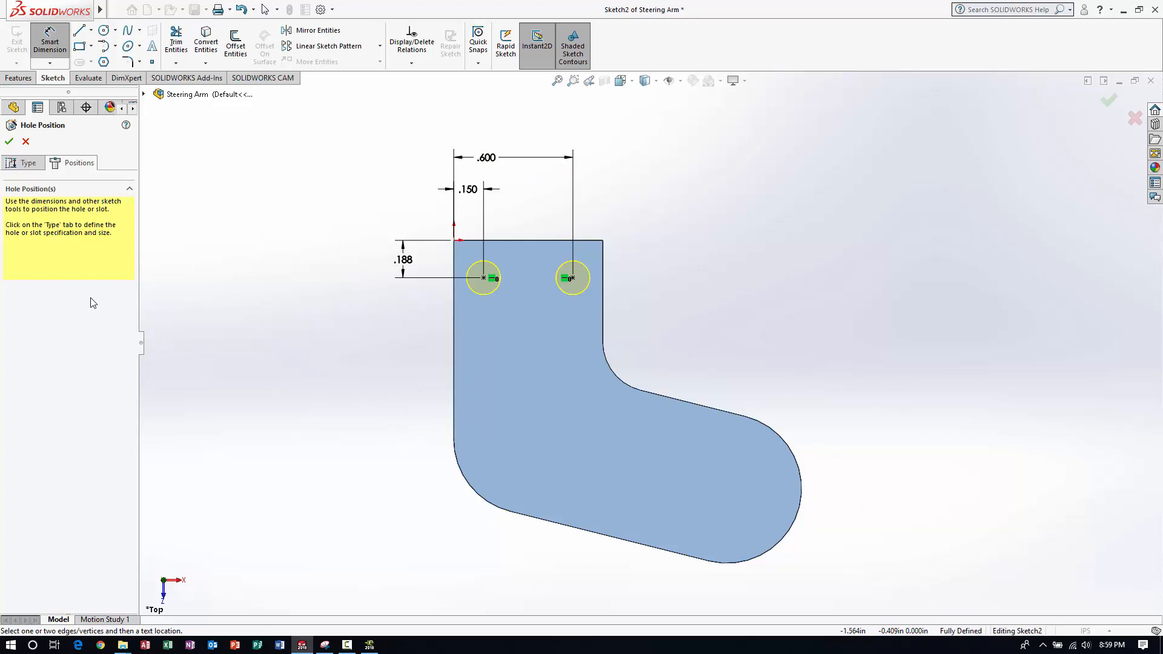
pyautogui.click(9, 143)
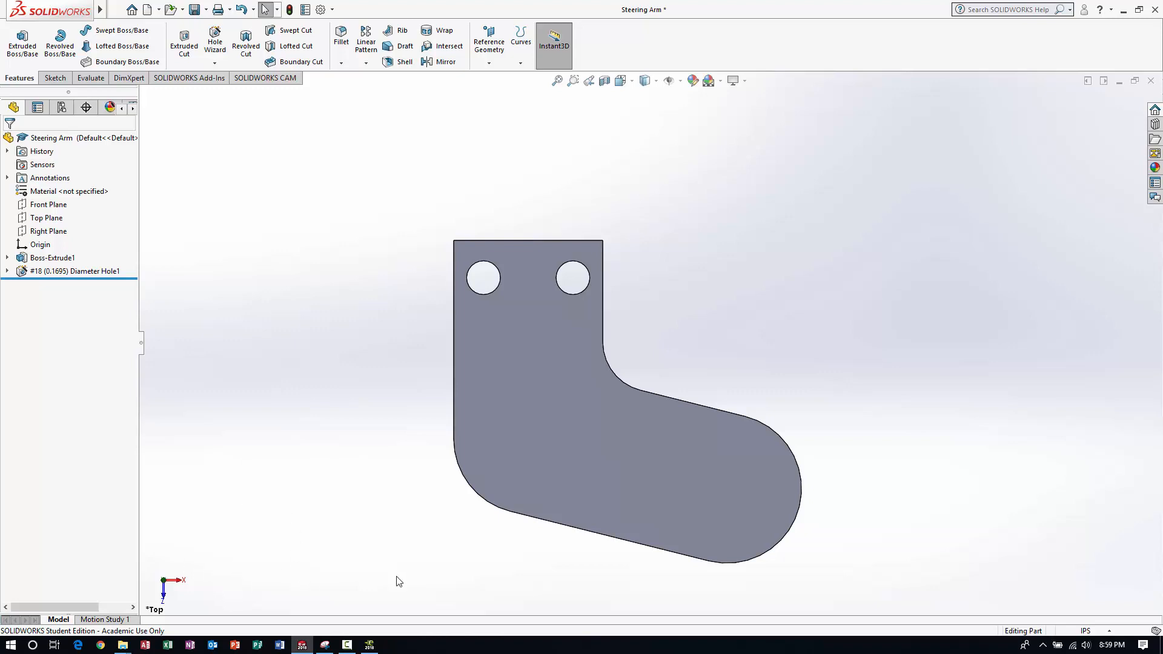
# Check the larger hole in the eDrawings drawing, return to SOLIDWORKS and set up a new Hole Wizard hole with drill size F (0.257 in).
pyautogui.click(370, 646)
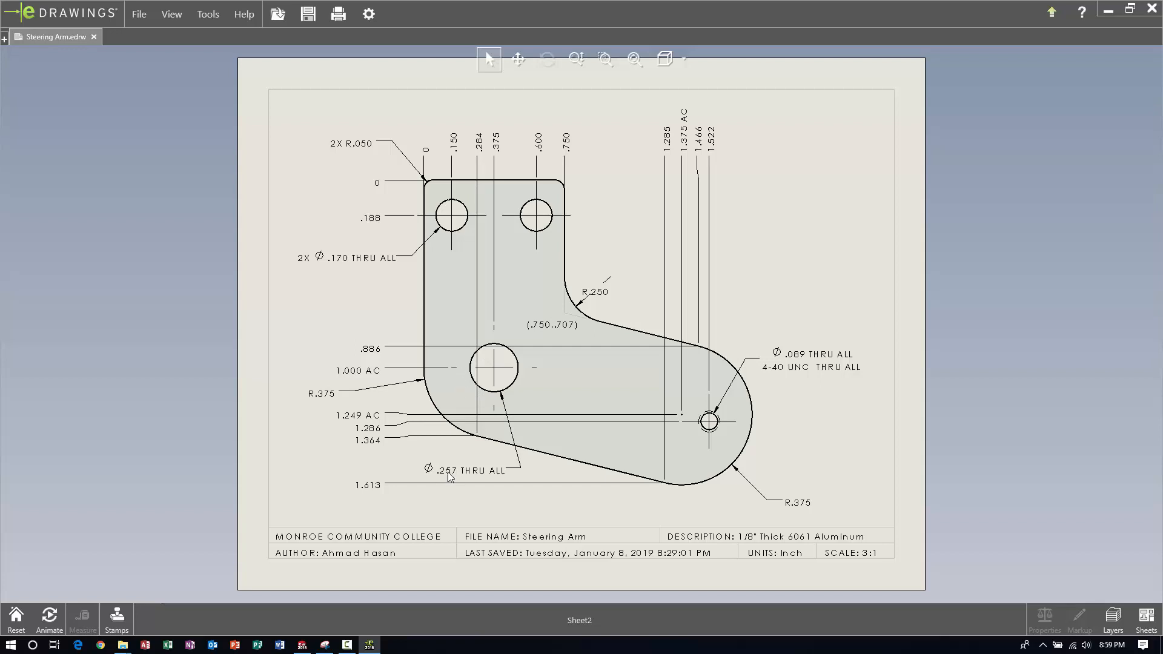
pyautogui.click(1108, 11)
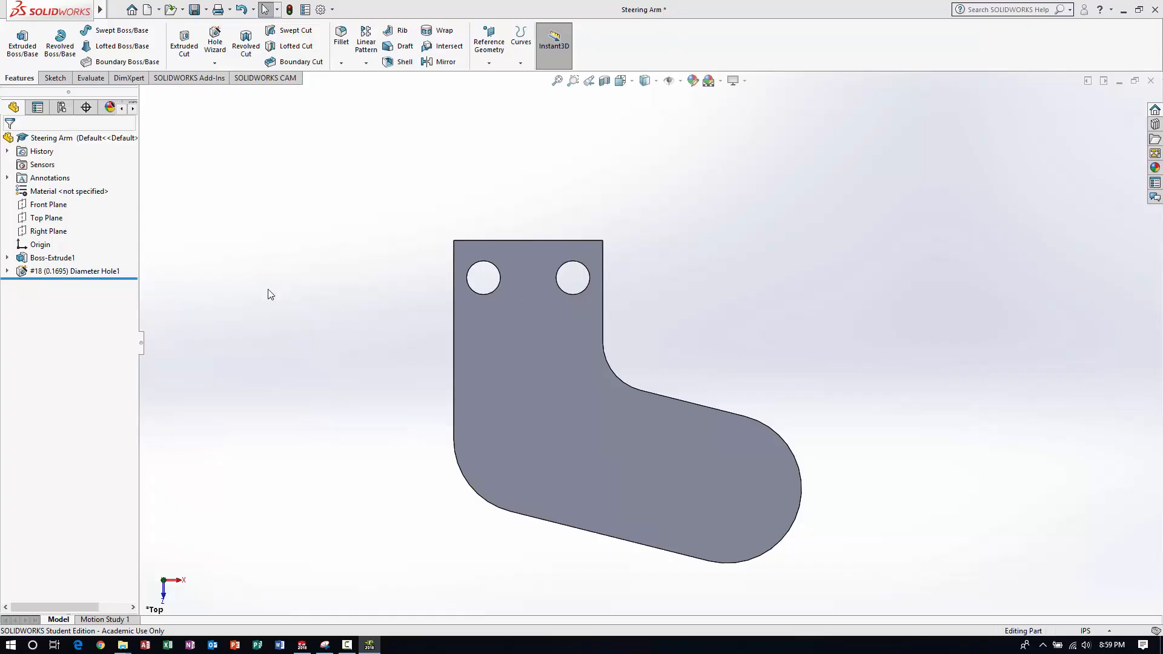
pyautogui.click(215, 40)
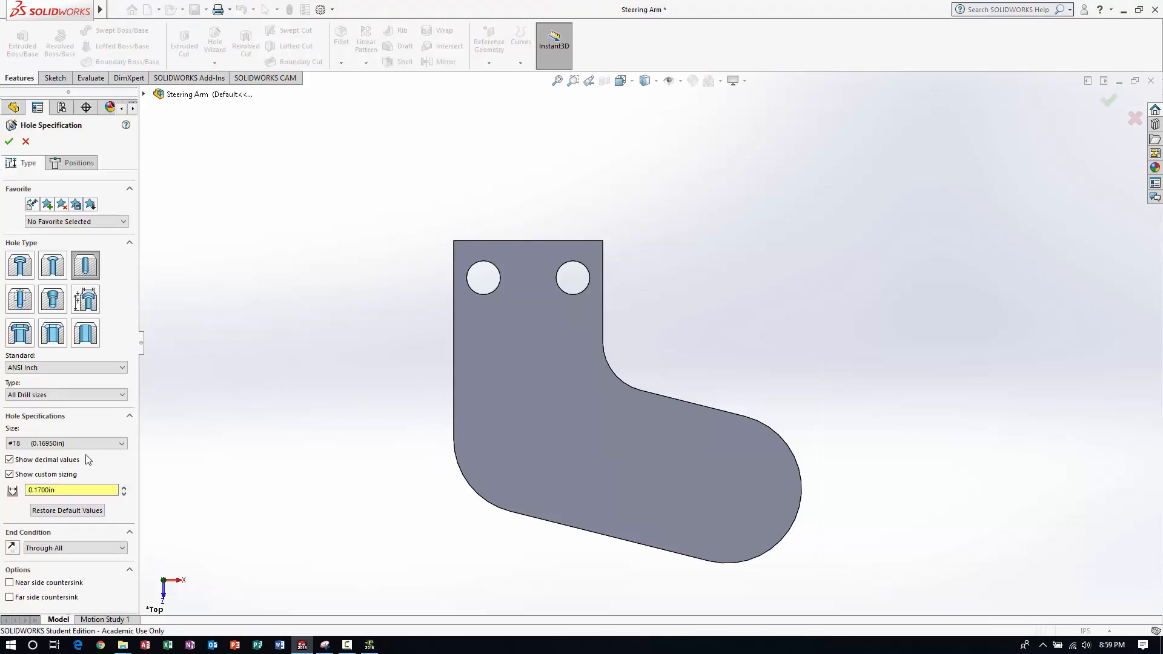
pyautogui.click(47, 448)
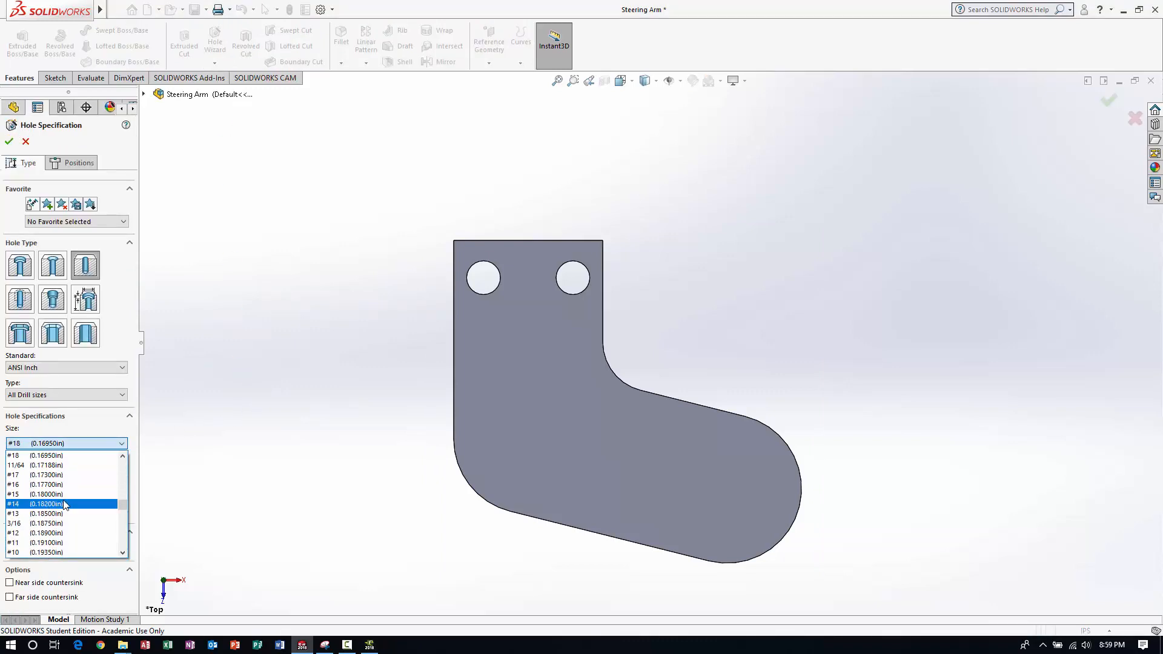
pyautogui.scroll(-6, 65, 506)
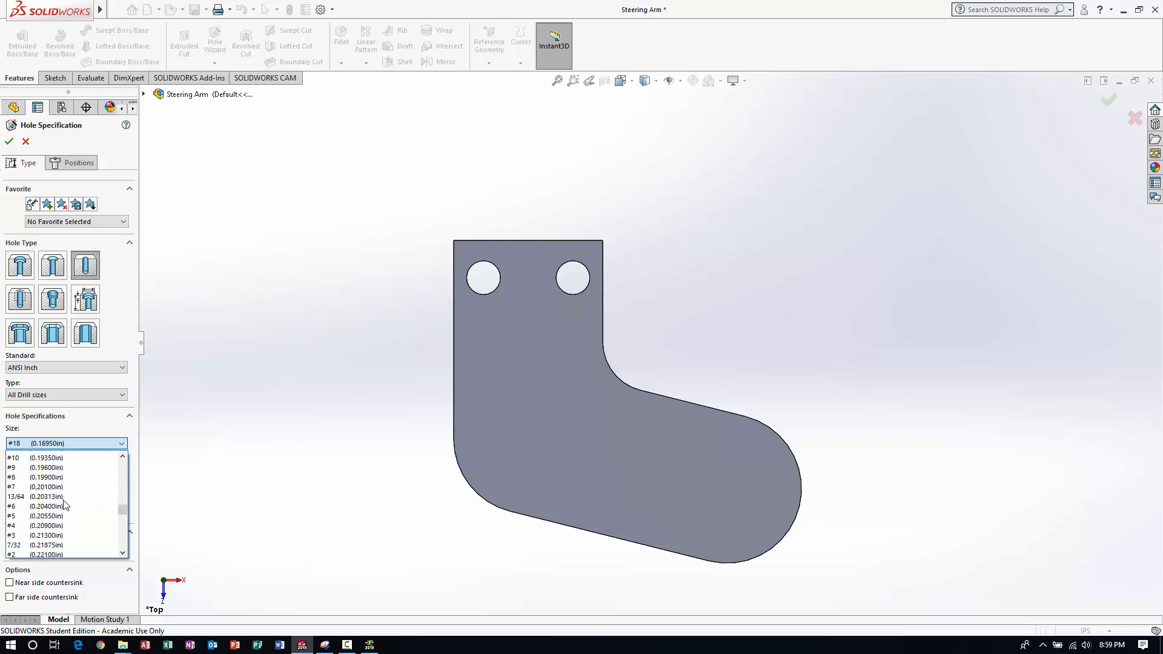
pyautogui.scroll(-1, 66, 506)
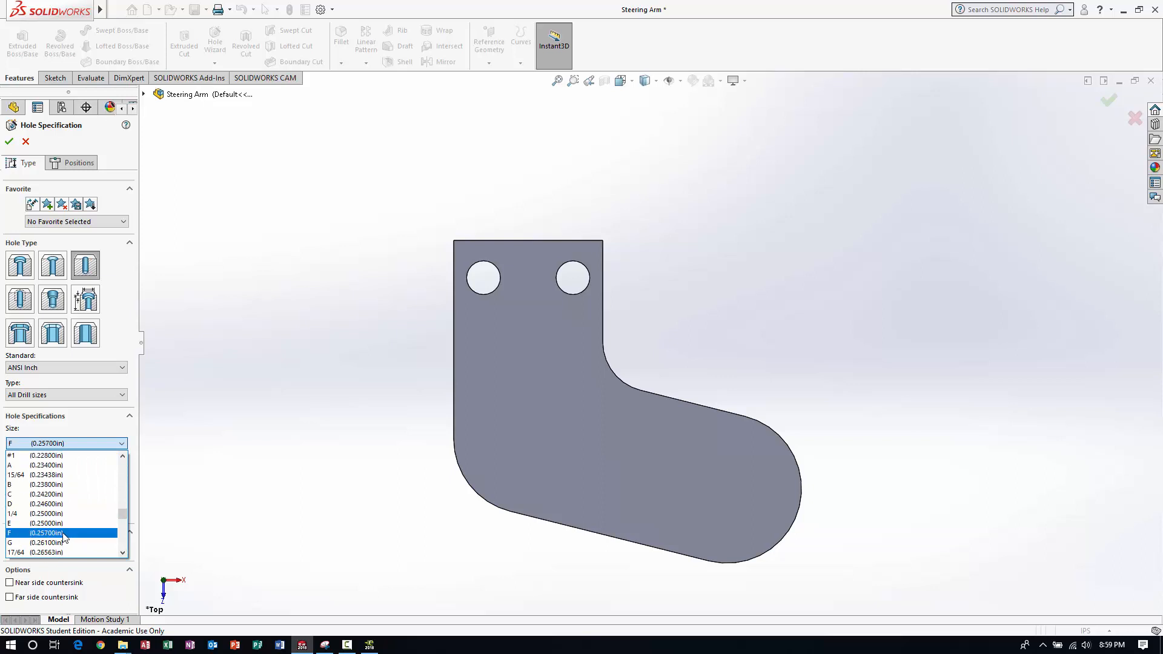
pyautogui.click(65, 533)
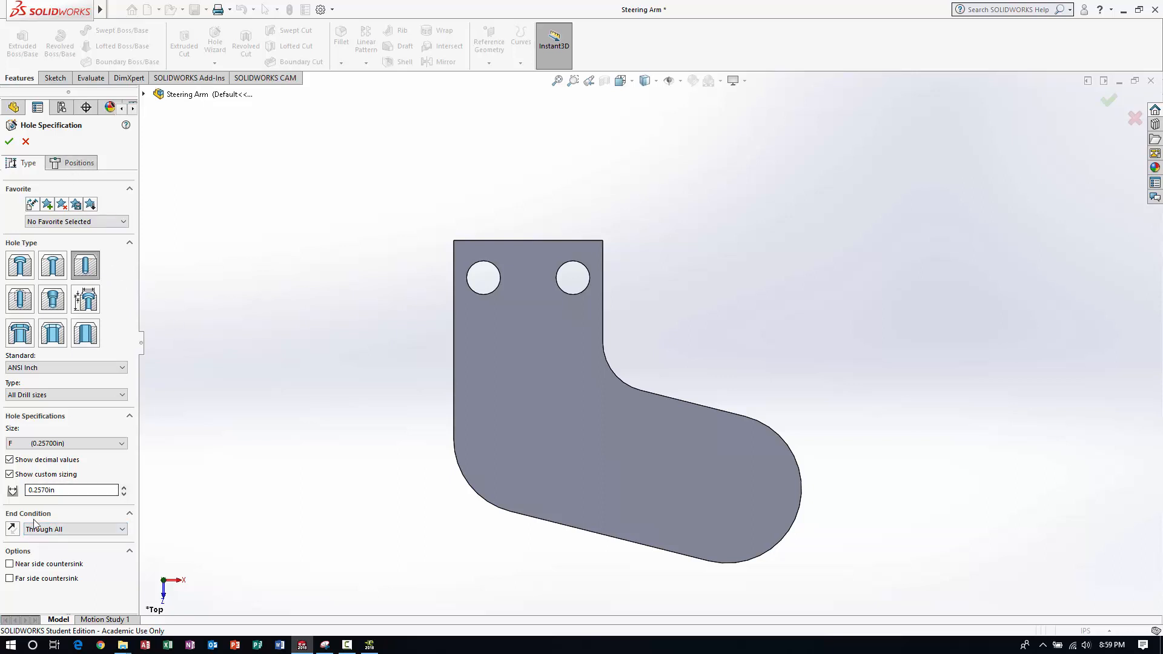
# Place one hole centre on the plate's large face near the rounded bend, at about X 0.427, Y -1.018 in.
pyautogui.click(69, 166)
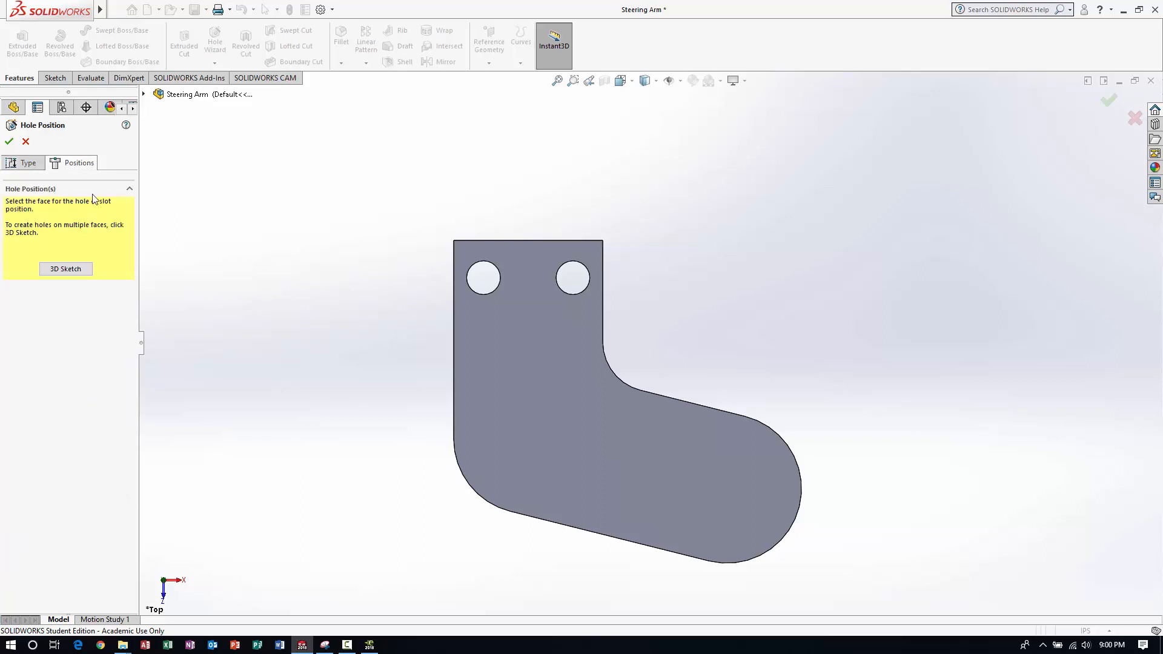
pyautogui.click(545, 406)
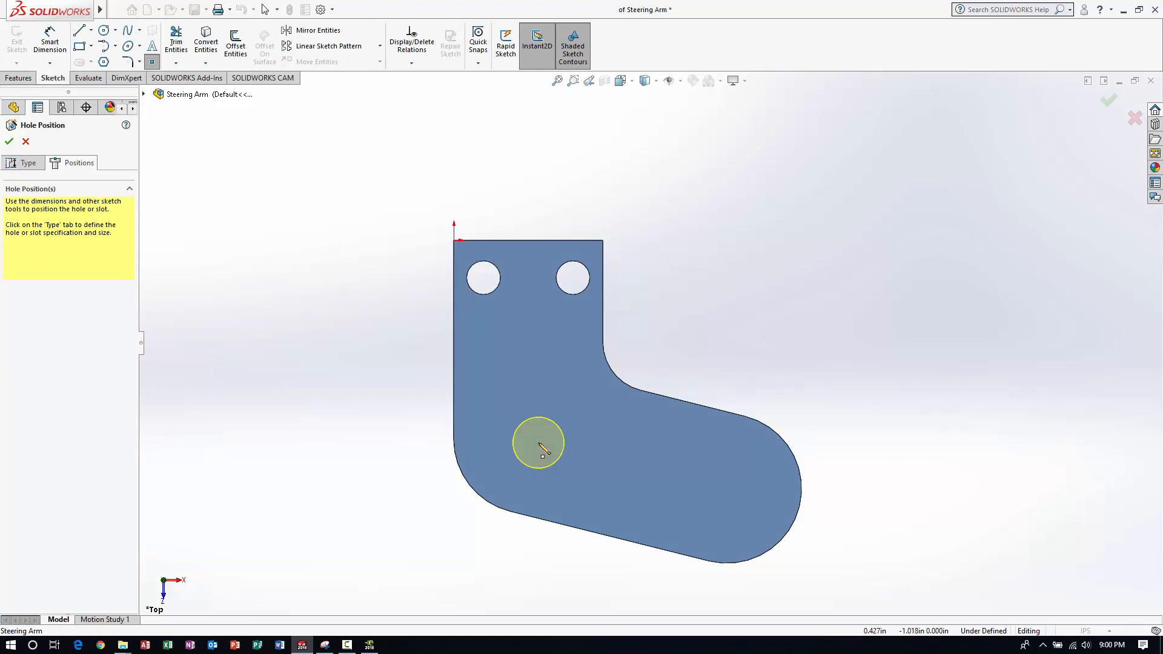
pyautogui.click(539, 443)
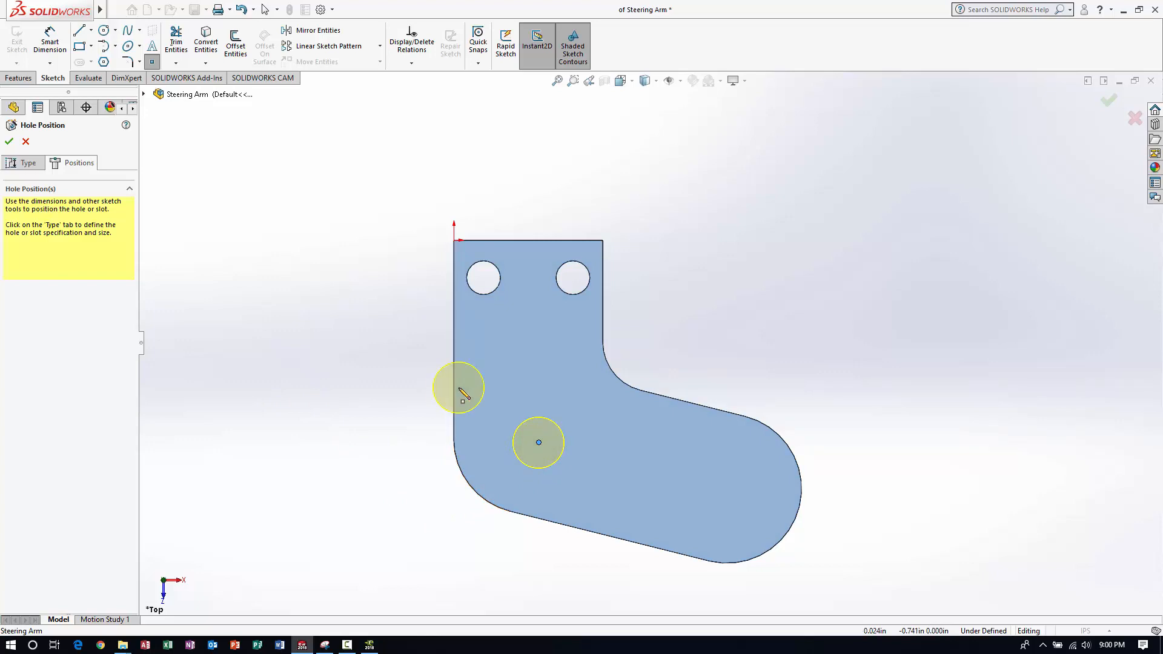
# Dimension the new hole centre at 0.375 in from the plate's long vertical edge.
pyautogui.click(50, 43)
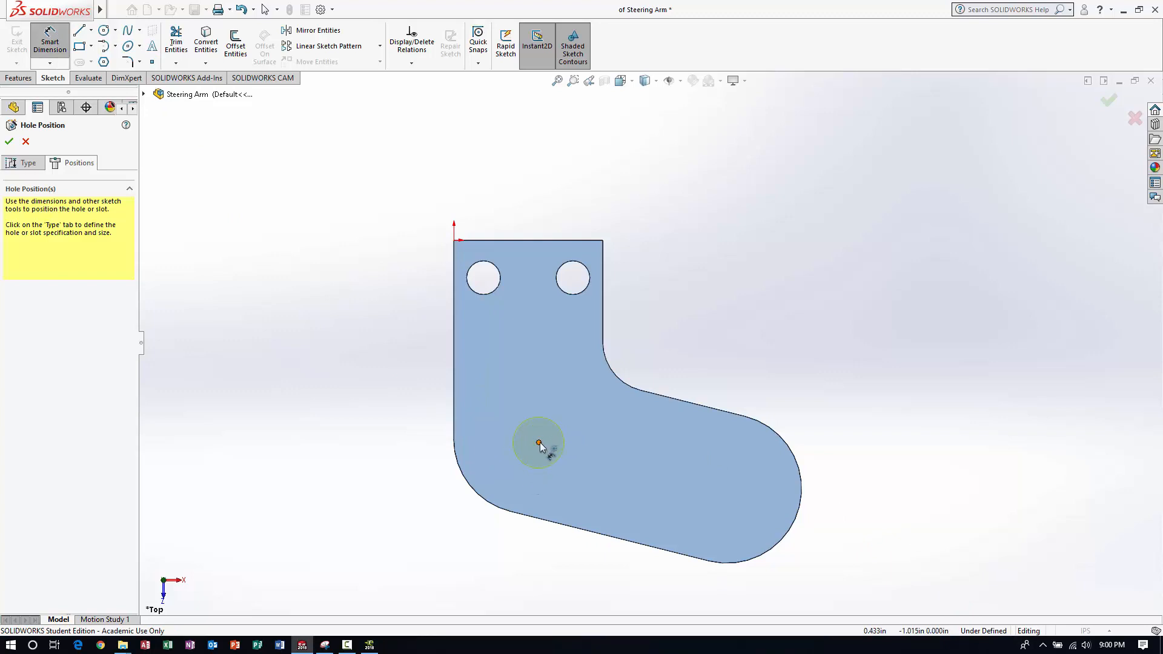
pyautogui.click(539, 443)
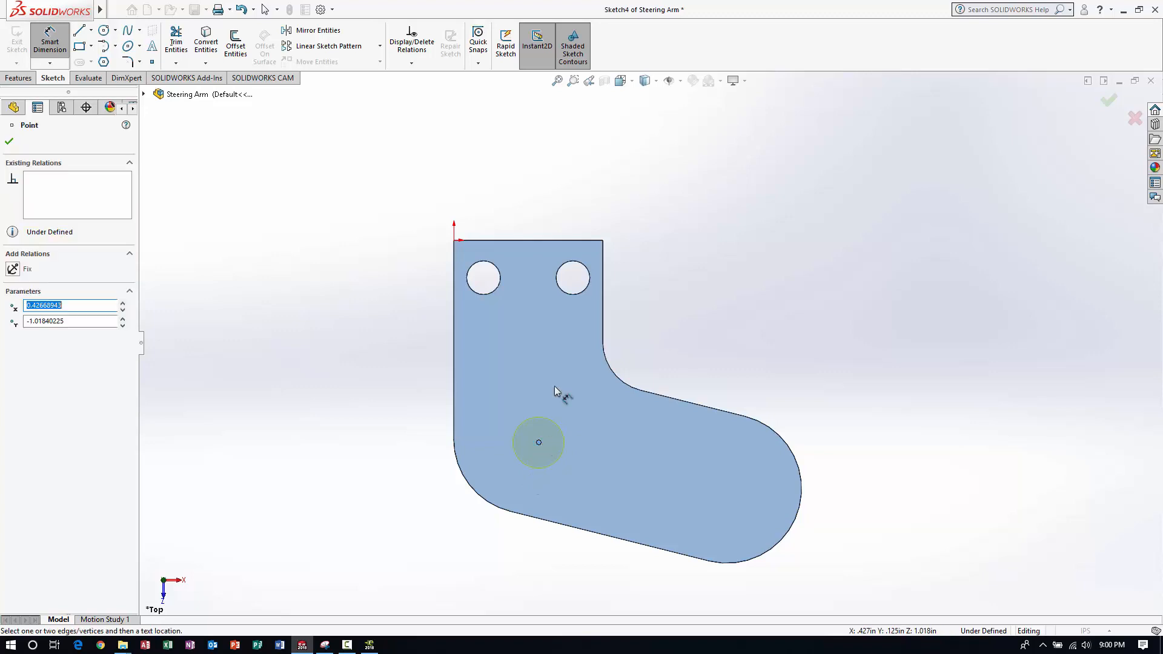
pyautogui.click(455, 303)
pyautogui.click(505, 203)
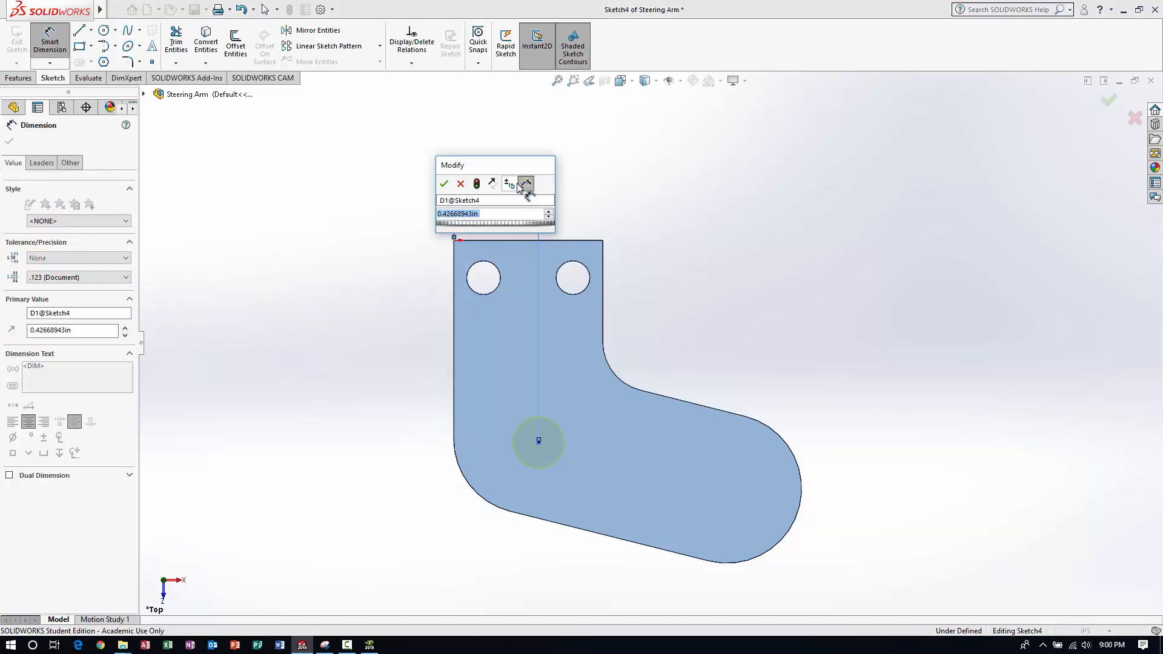
pyautogui.write('.')
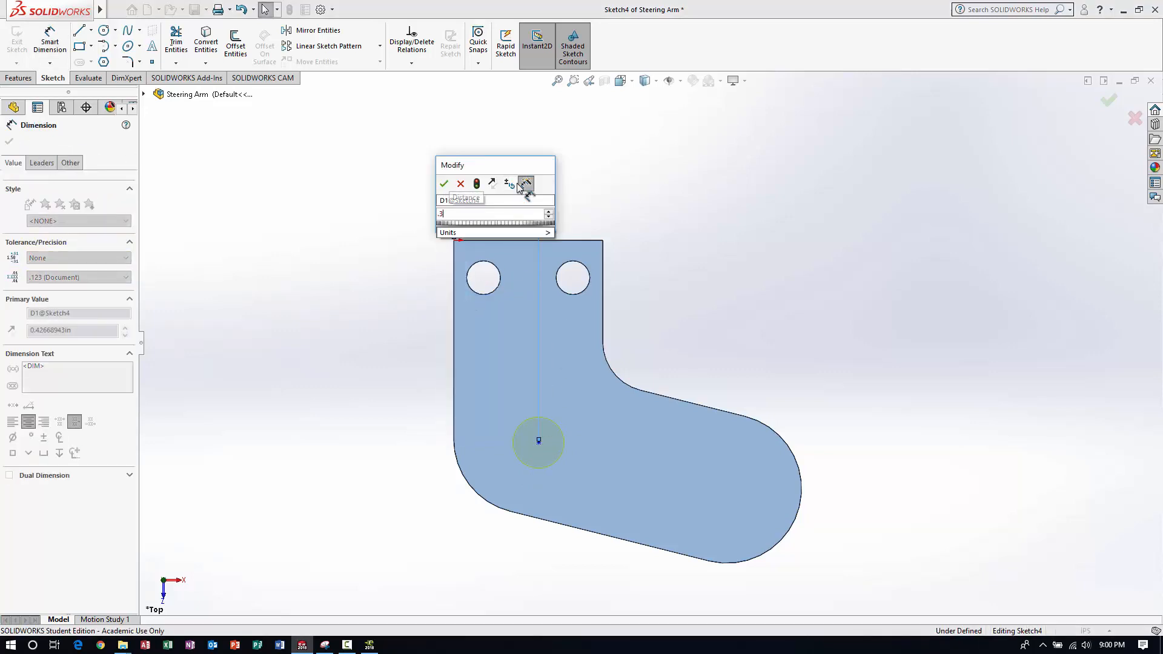
pyautogui.write('375')
pyautogui.press('Return')
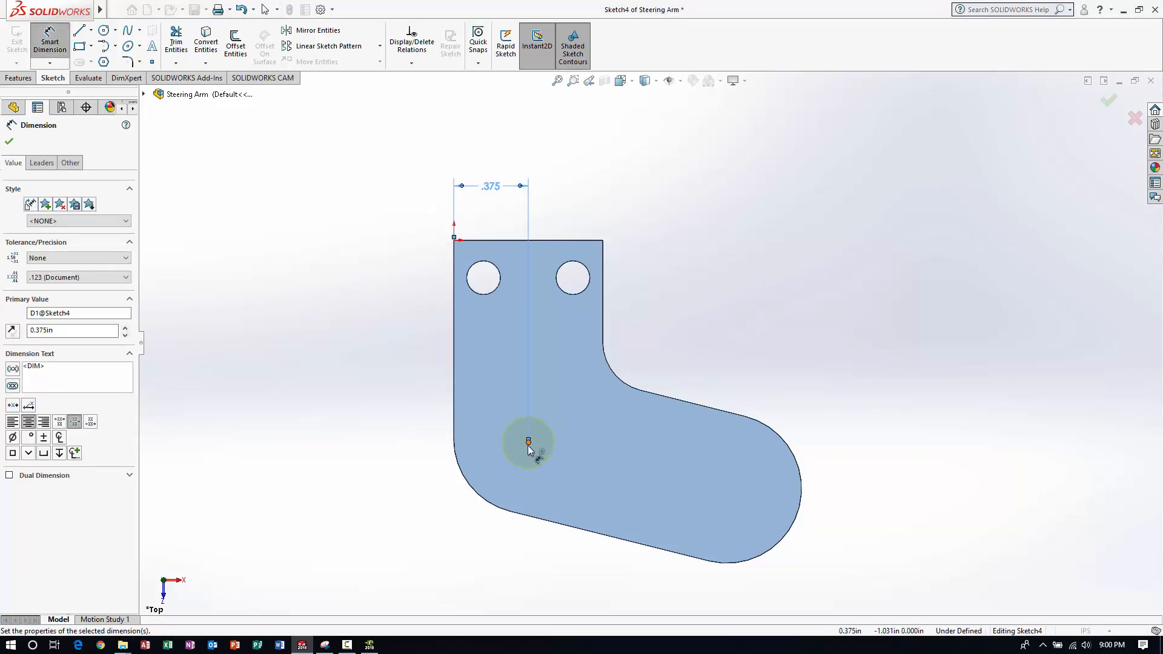
# Dimension the new hole centre at 1.000 in from the plate's straight upper edge and close the dimension command.
pyautogui.click(529, 444)
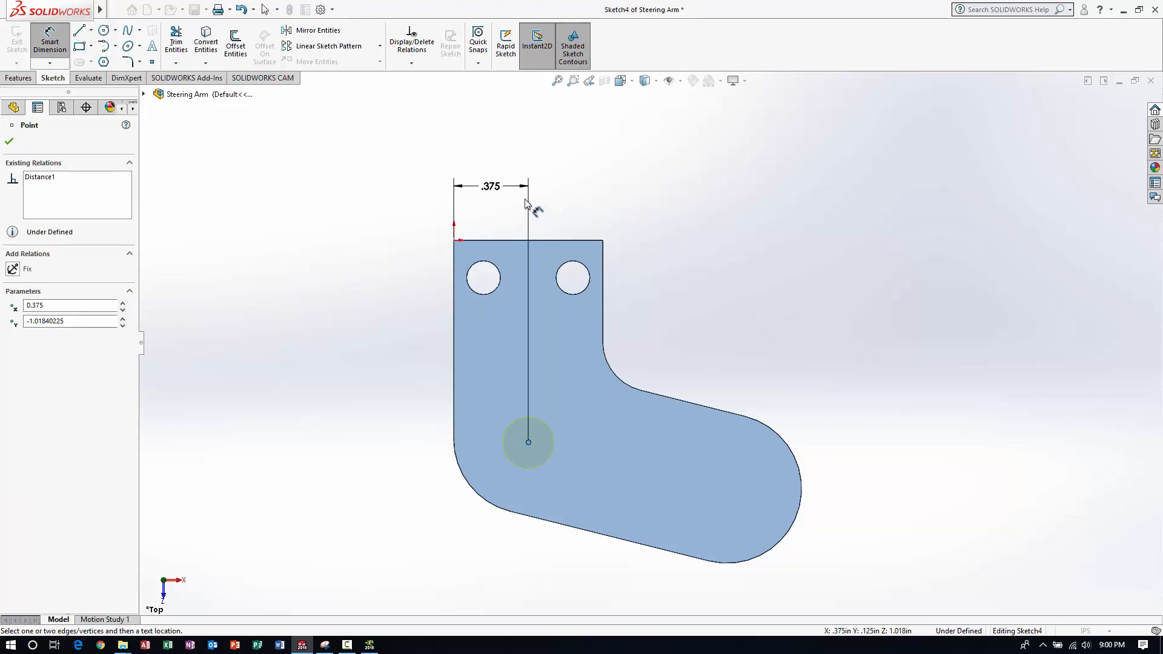
pyautogui.click(500, 241)
pyautogui.click(368, 327)
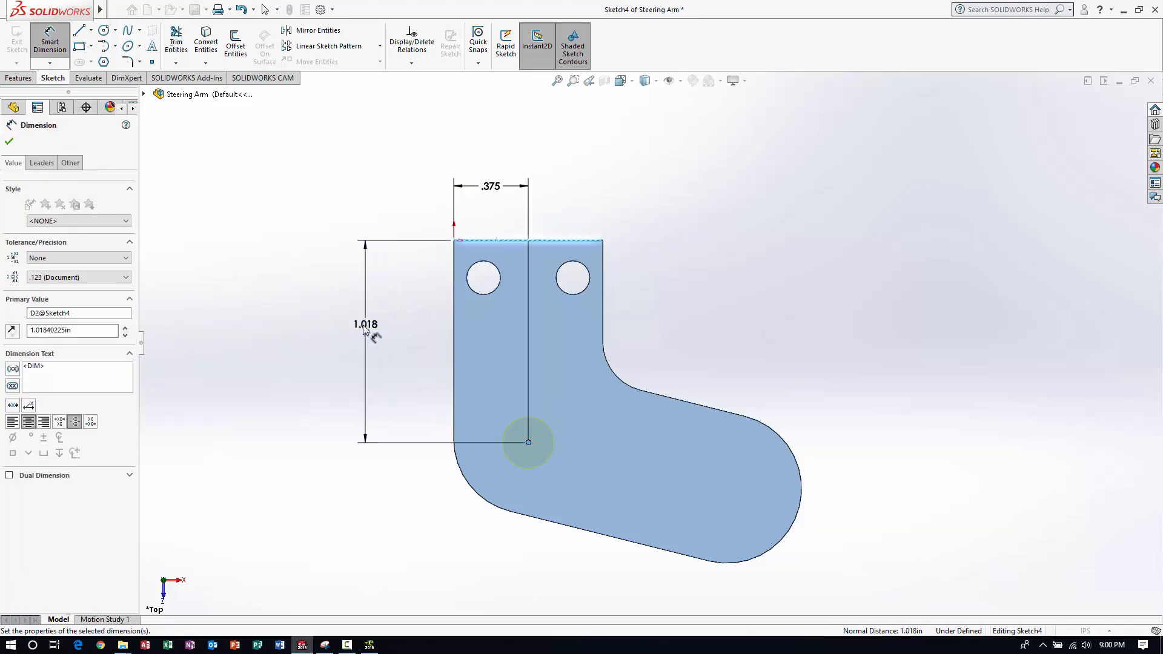
pyautogui.write('1')
pyautogui.press('Return')
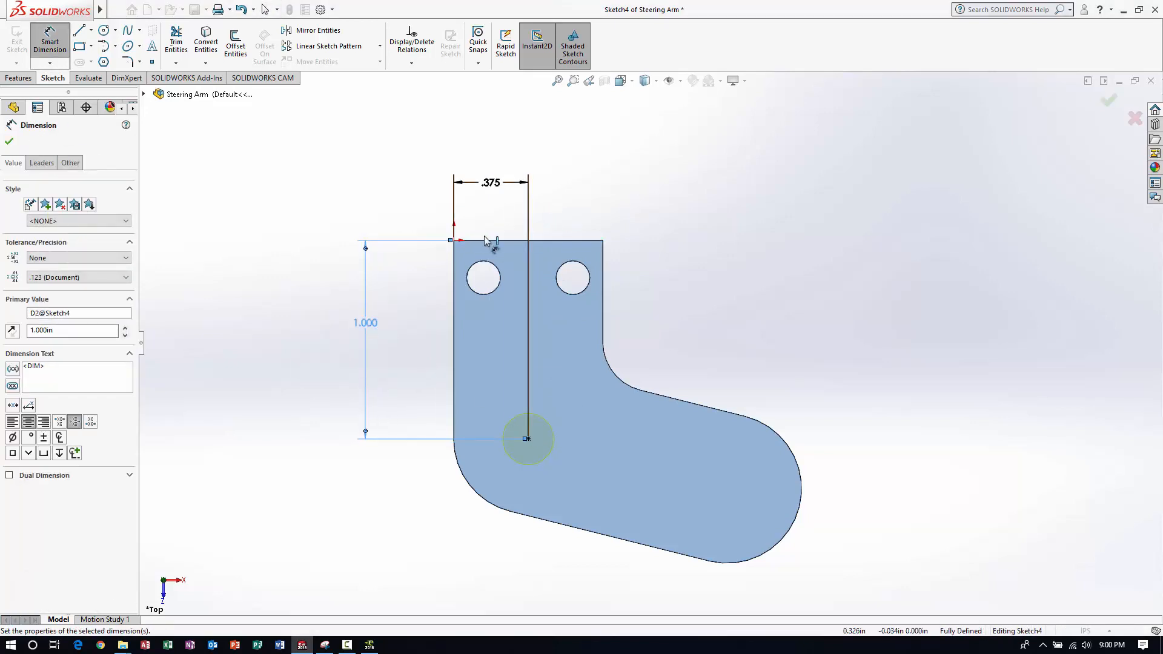
pyautogui.click(10, 143)
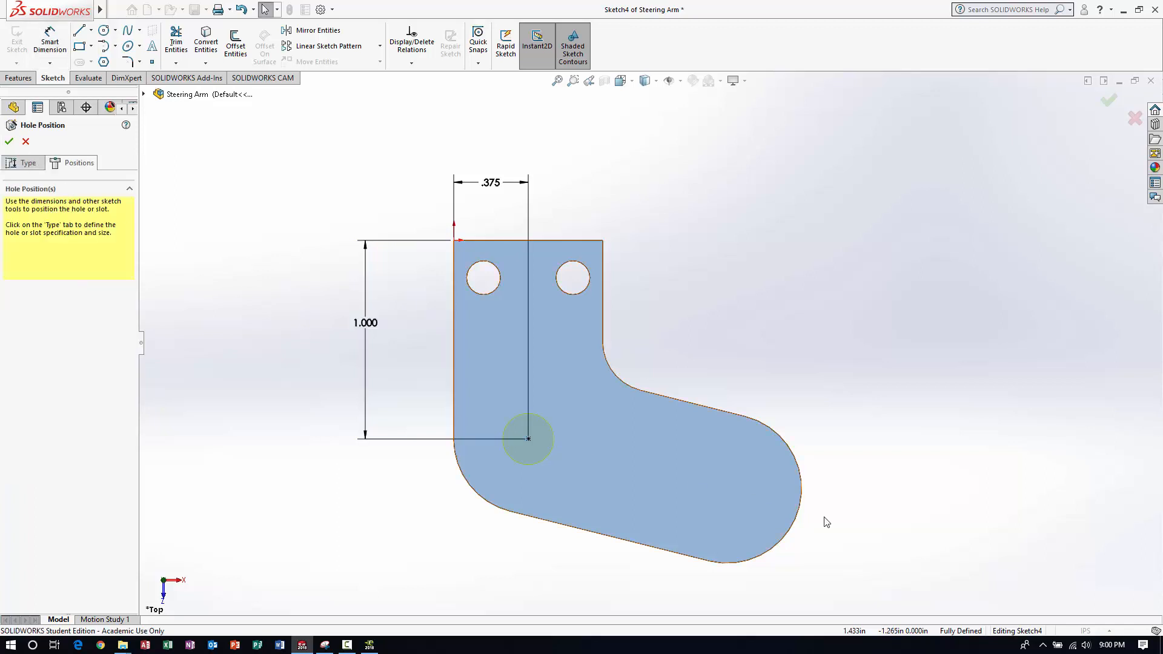
# Finish the 0.257 in hole and set up a new Hole Wizard bottoming tapped hole, ANSI Inch, size #4-40, Through All.
pyautogui.click(8, 143)
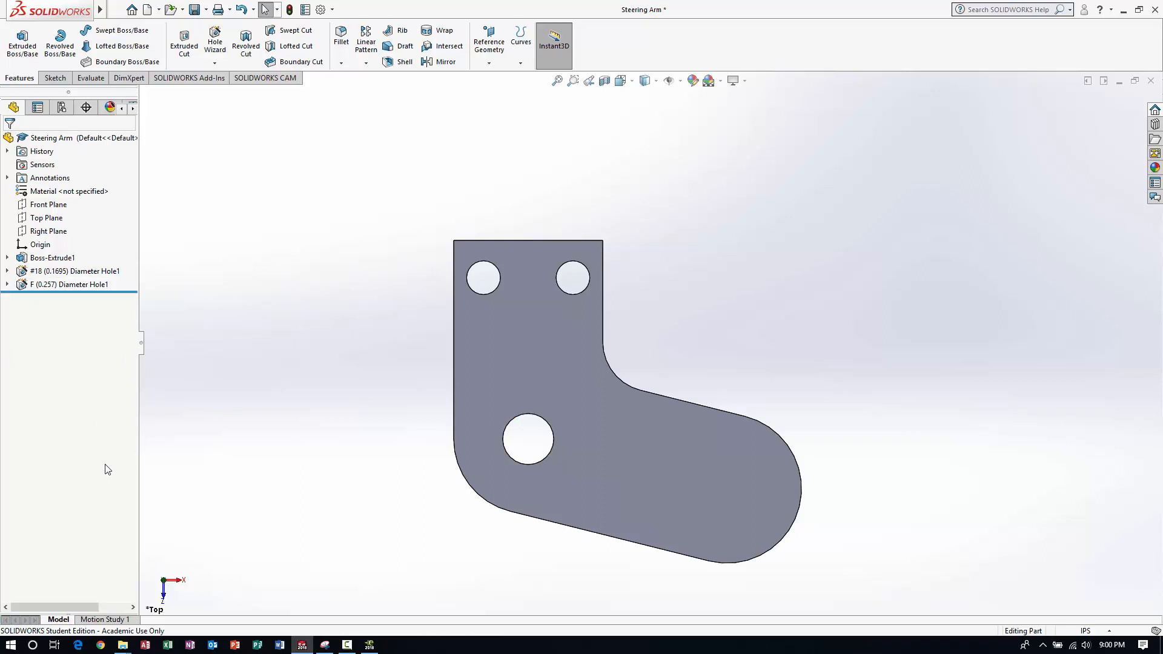
pyautogui.click(217, 42)
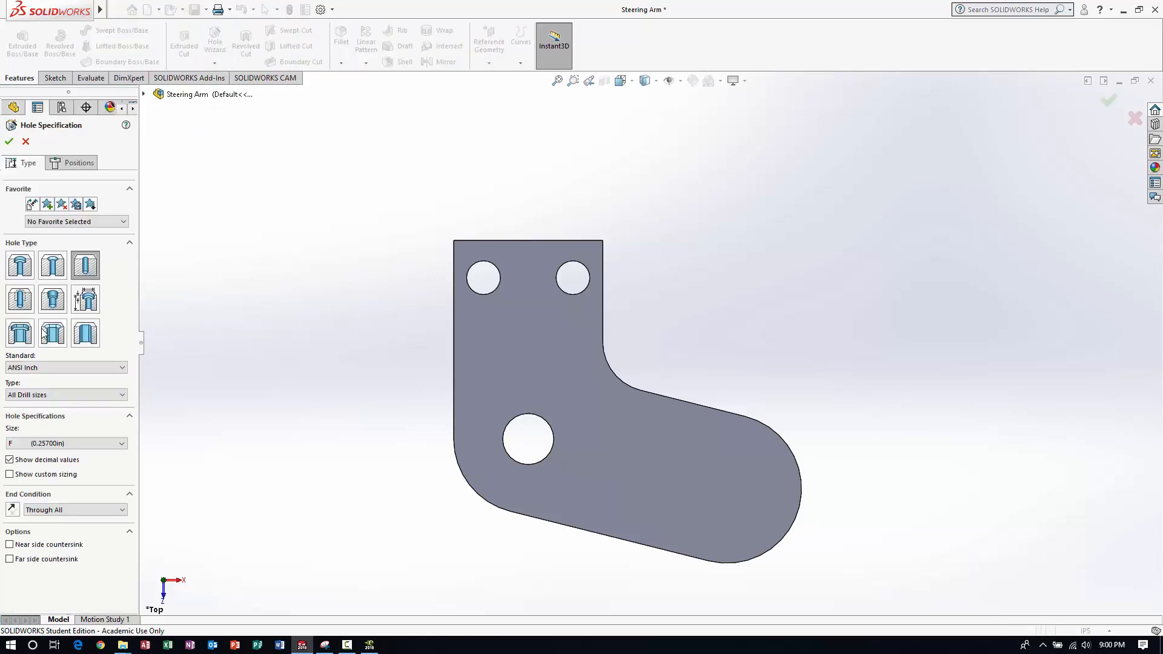
pyautogui.click(20, 299)
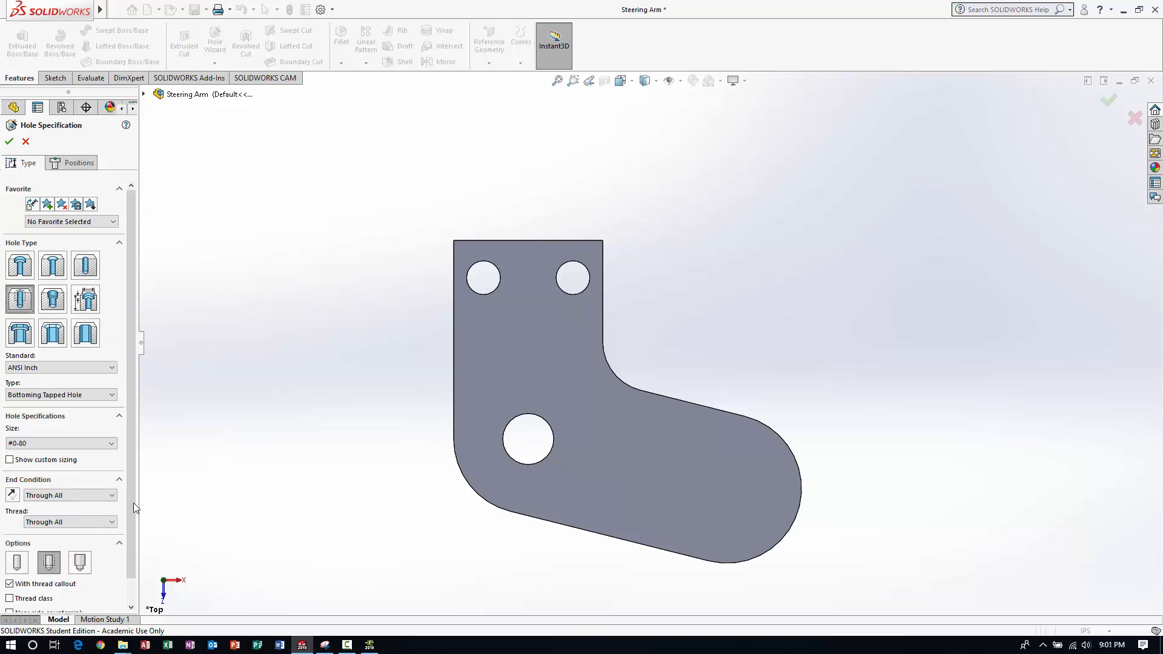
pyautogui.click(70, 442)
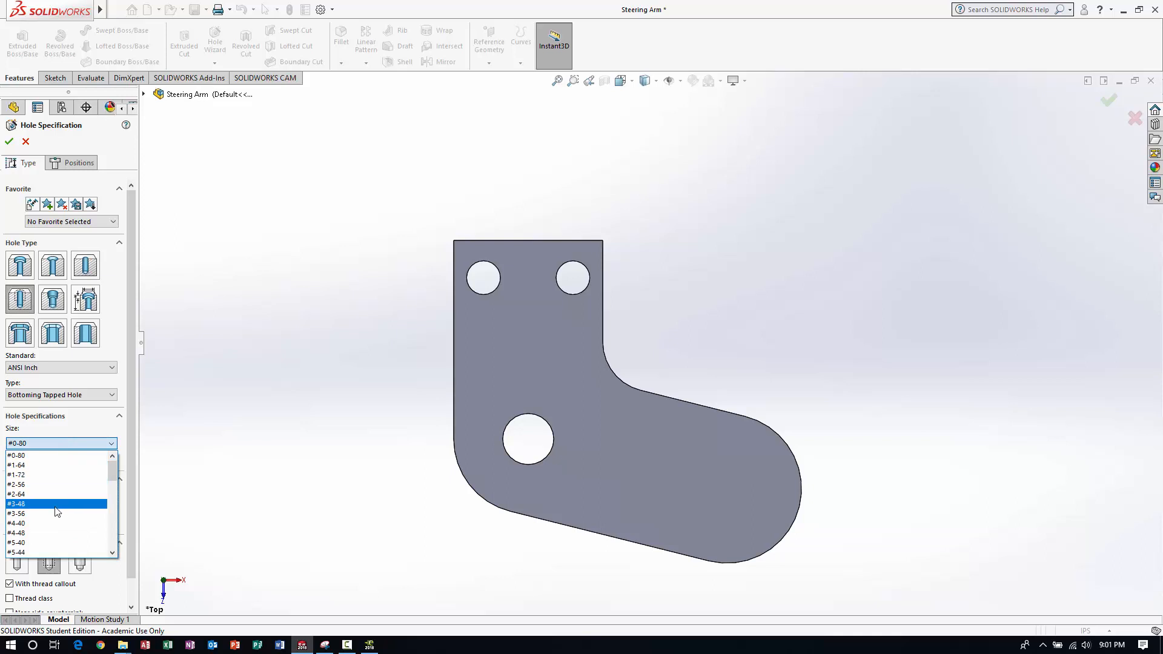
pyautogui.click(42, 523)
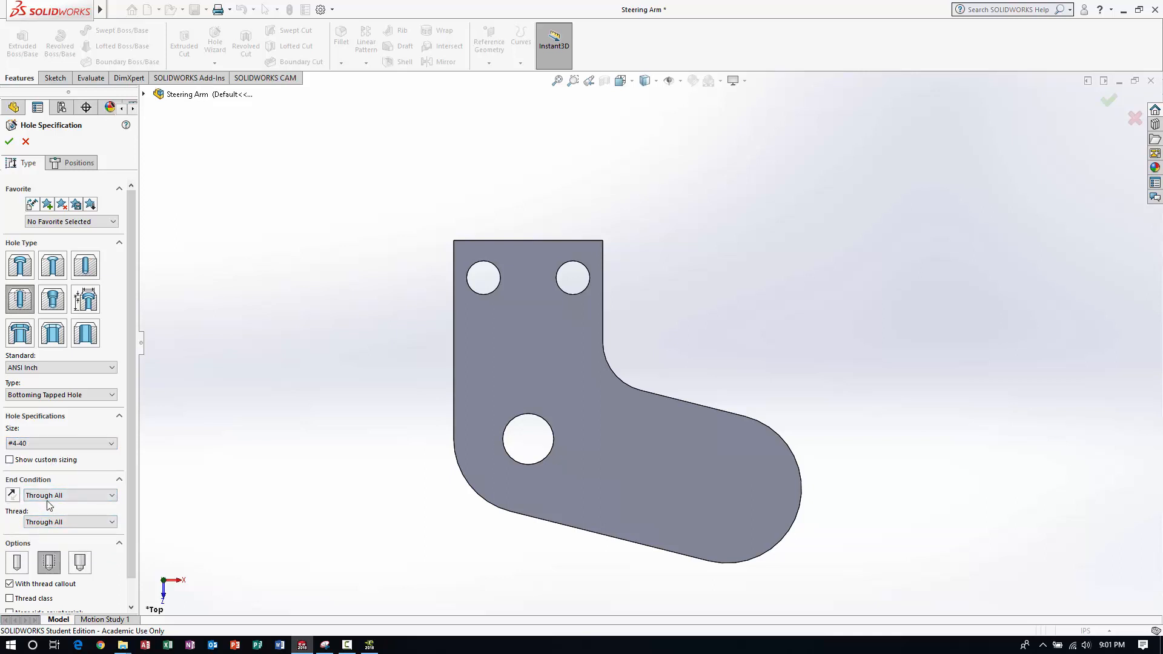
pyautogui.click(27, 462)
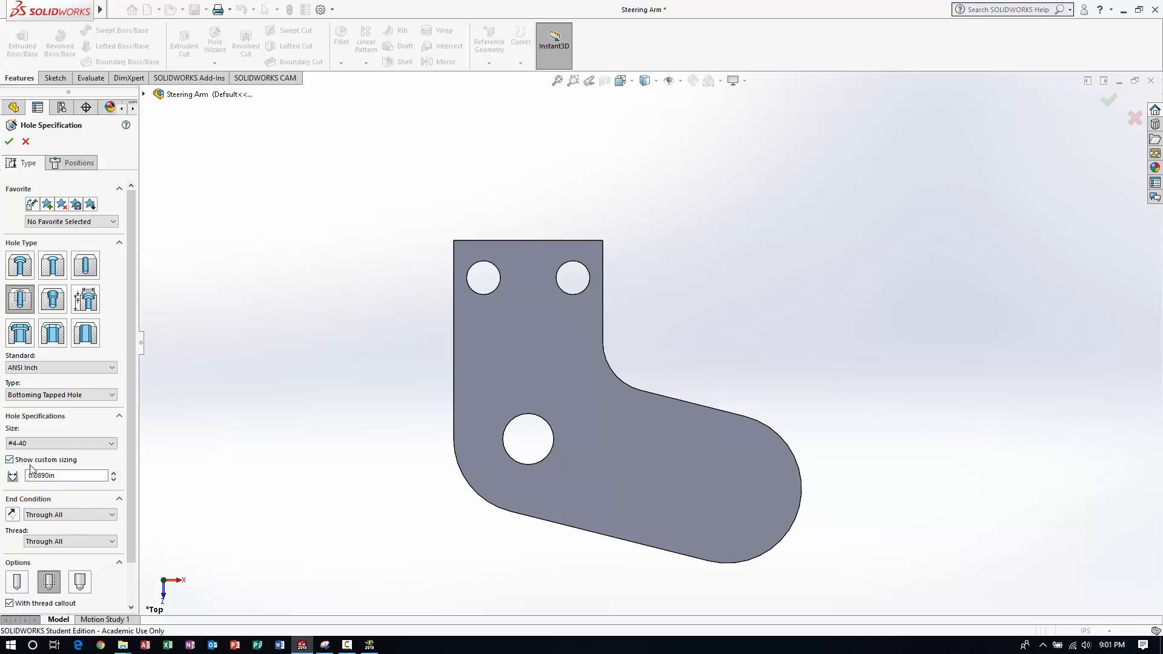
pyautogui.click(33, 462)
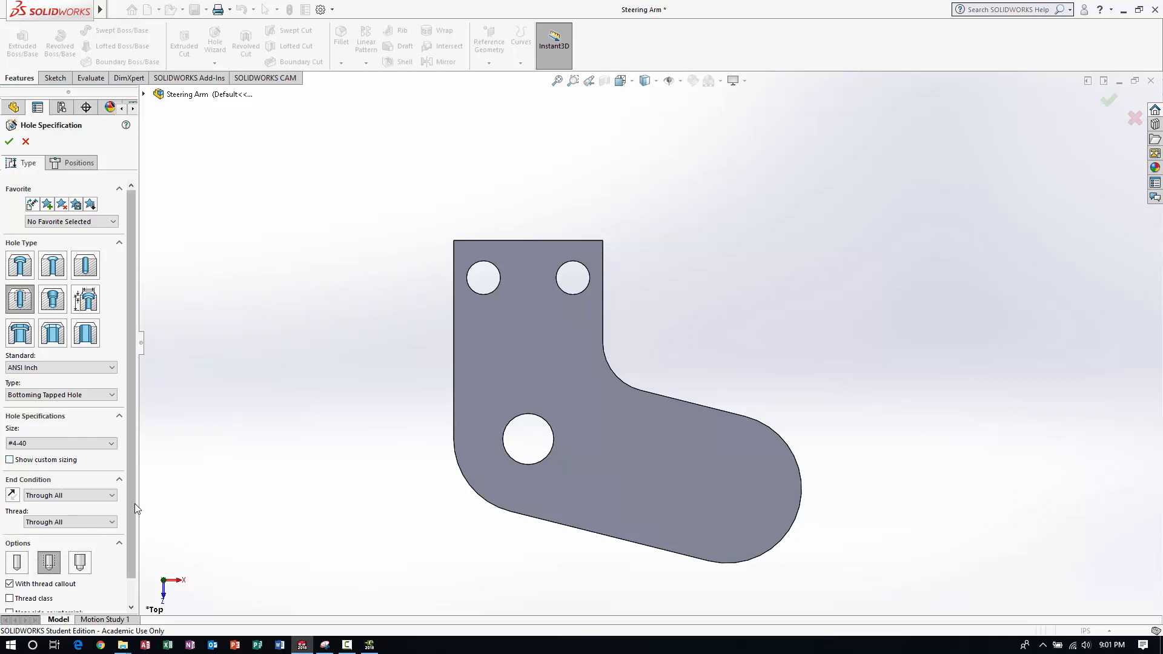
pyautogui.scroll(-1, 132, 500)
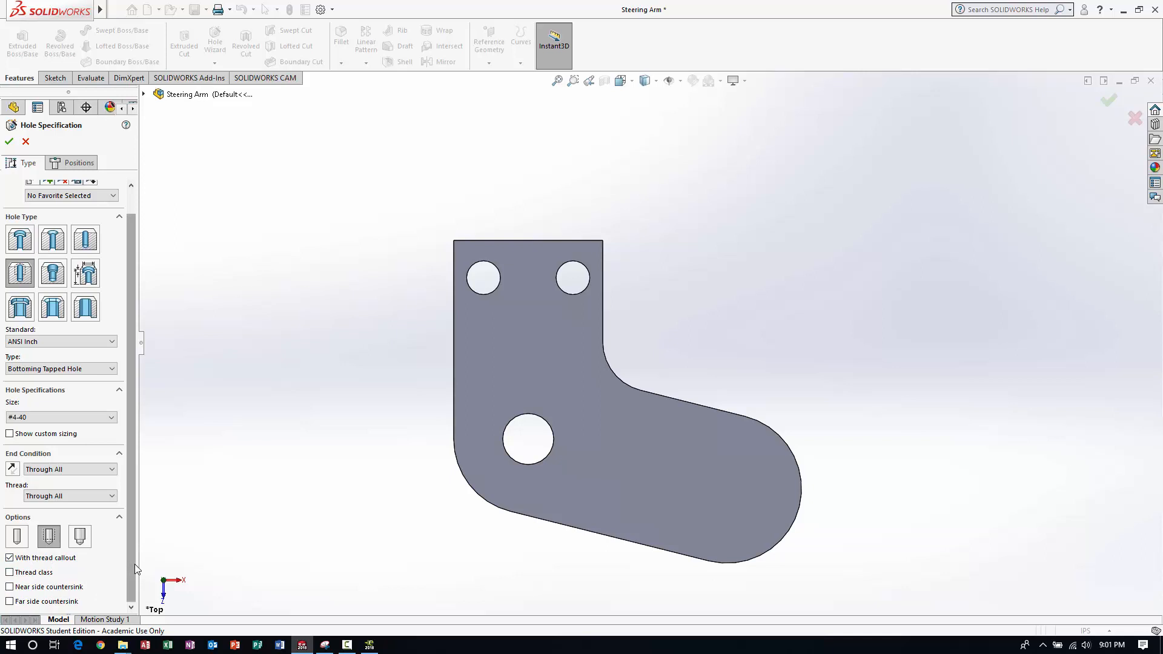
pyautogui.scroll(1, 134, 565)
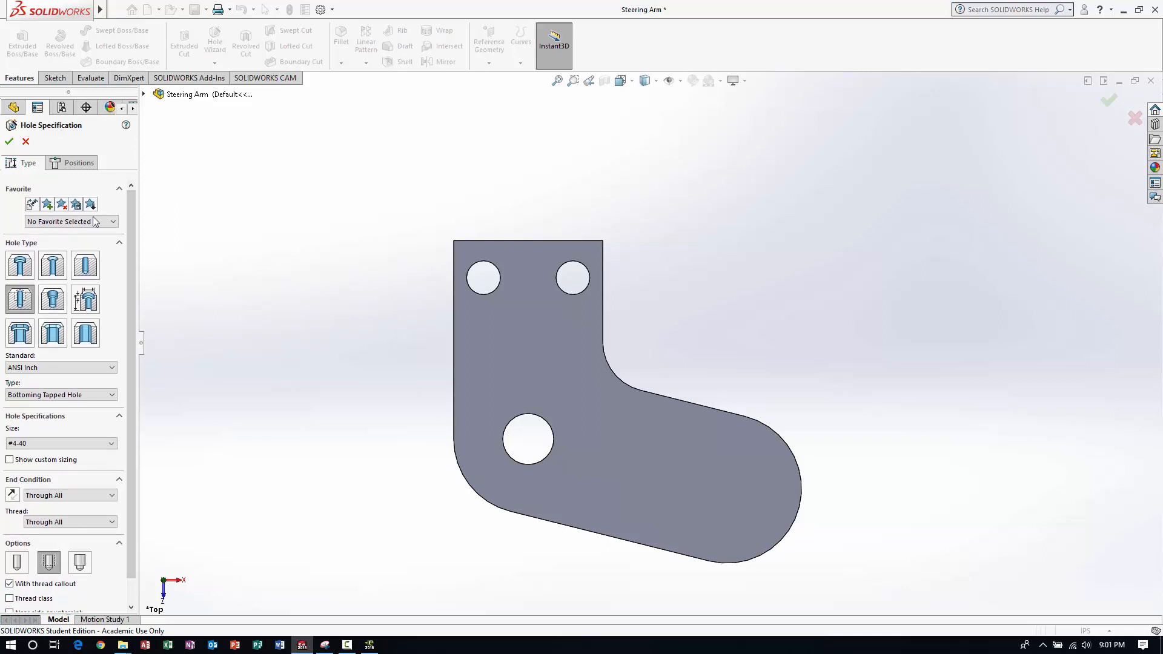
# Place one tapped hole centre on the plate's large face inside the rounded end, at about X 1.402, Y -1.265 in.
pyautogui.click(73, 169)
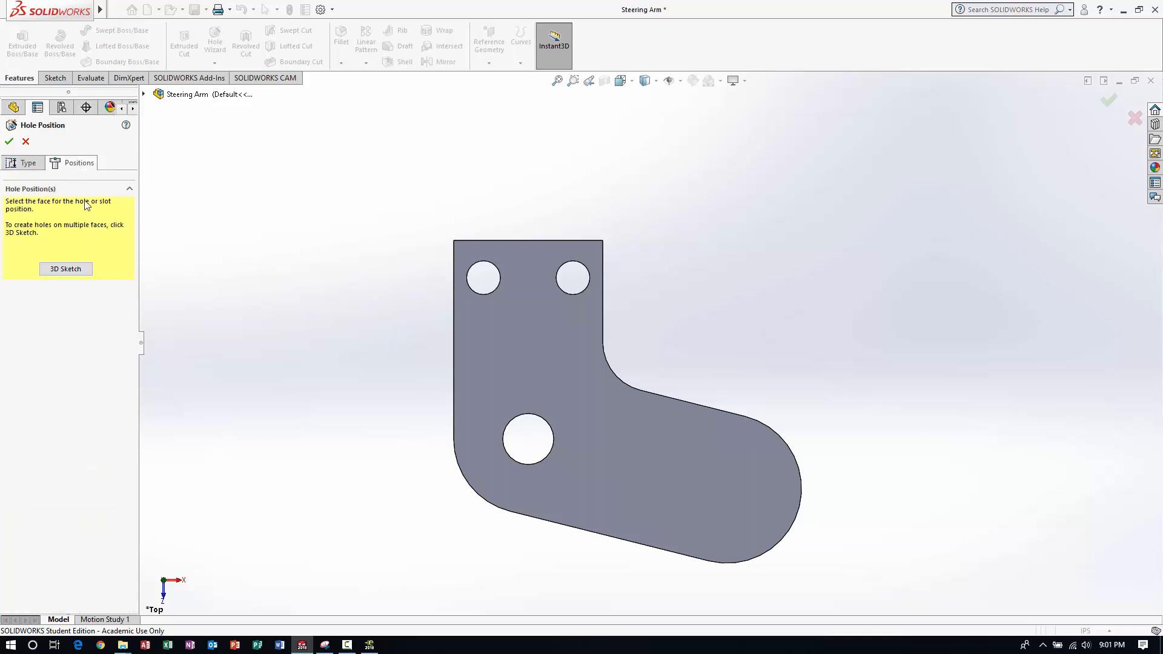
pyautogui.click(736, 476)
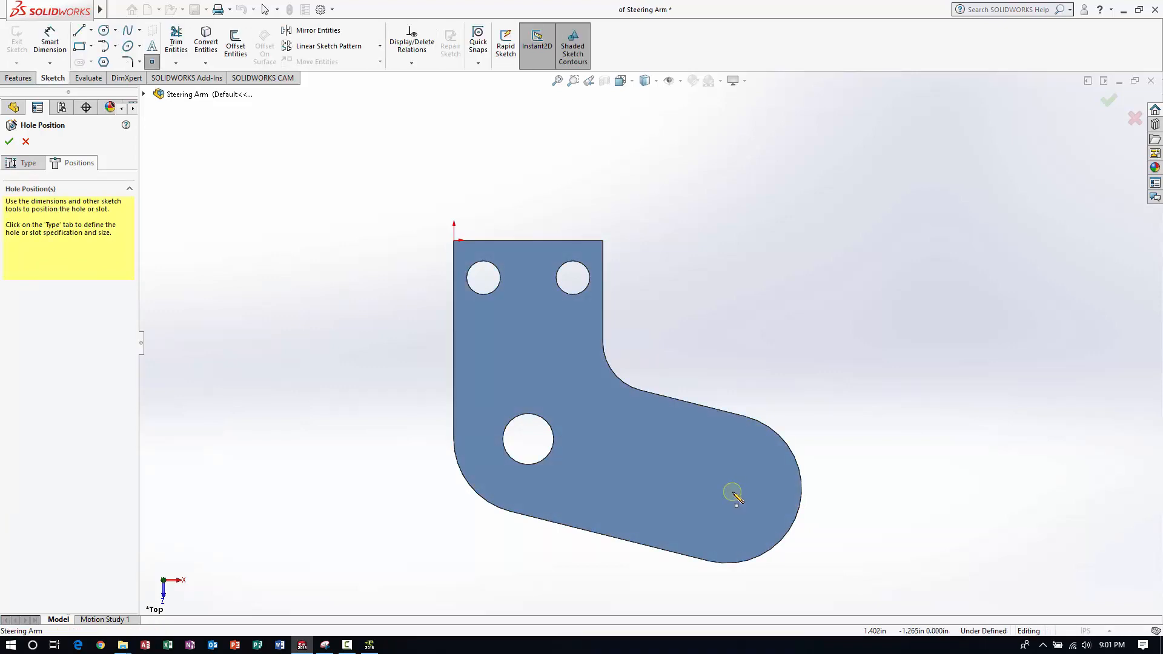
pyautogui.click(733, 492)
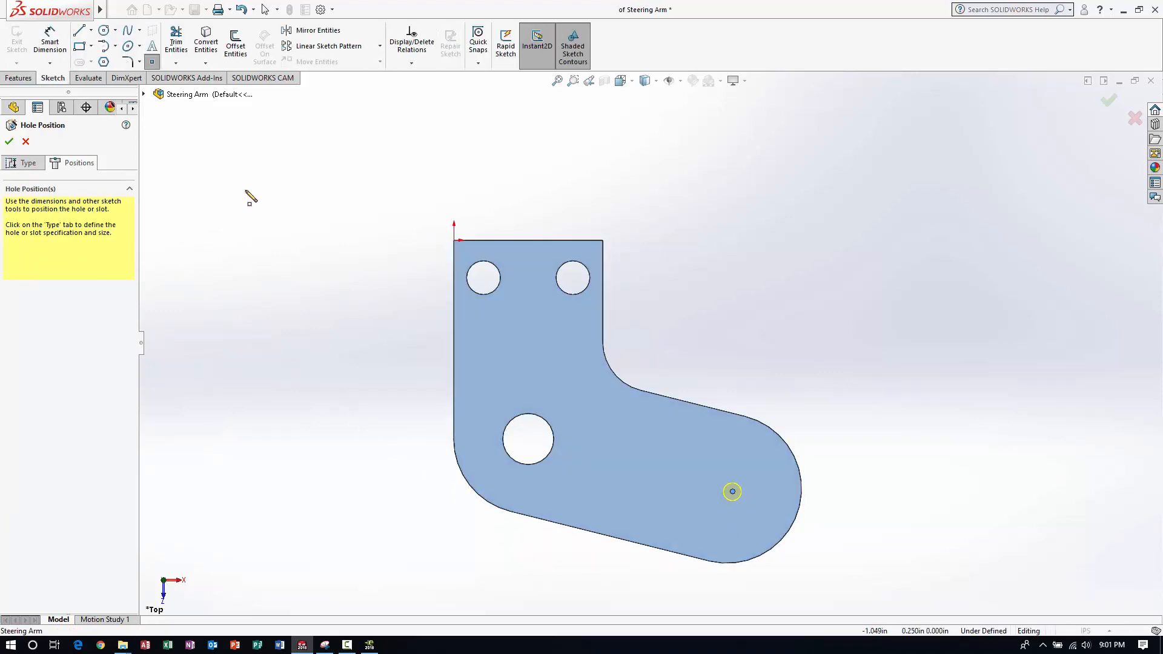
# Dimension the tapped hole centre at 1.522 in from the plate's long vertical edge.
pyautogui.click(54, 43)
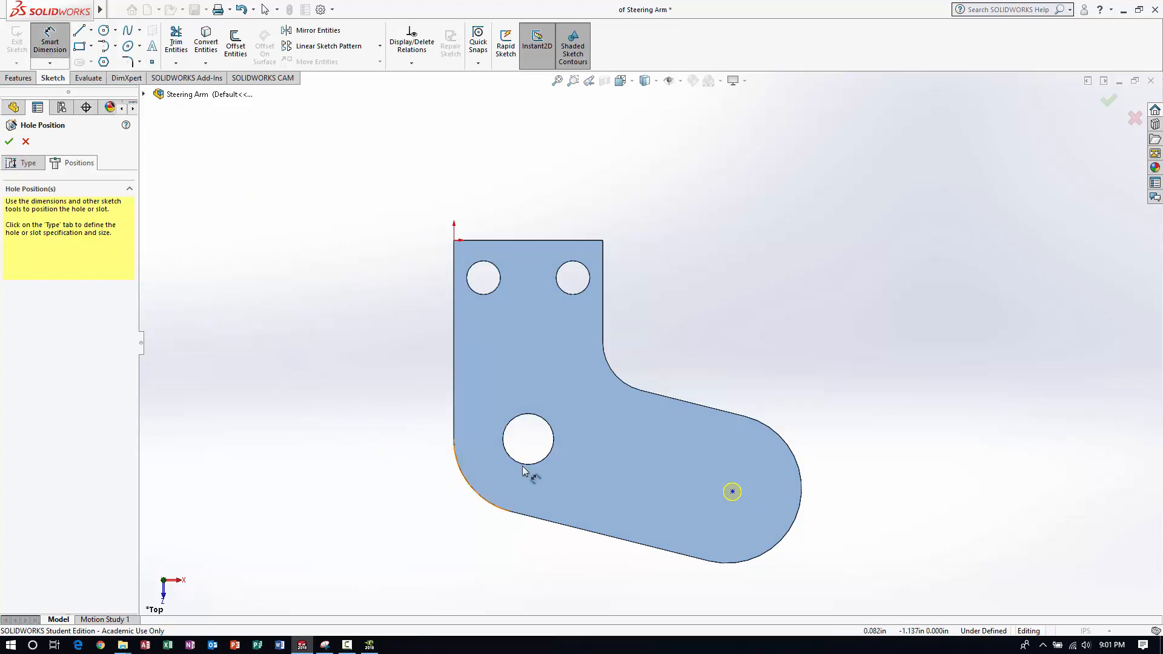
pyautogui.click(732, 492)
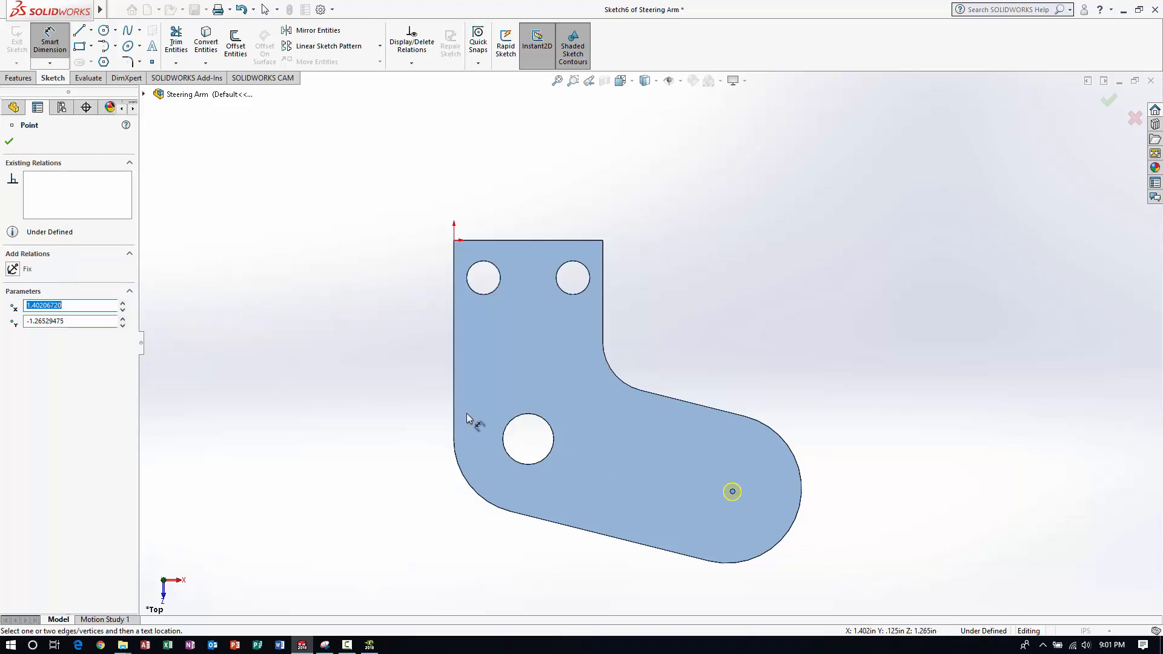
pyautogui.click(456, 321)
pyautogui.click(598, 177)
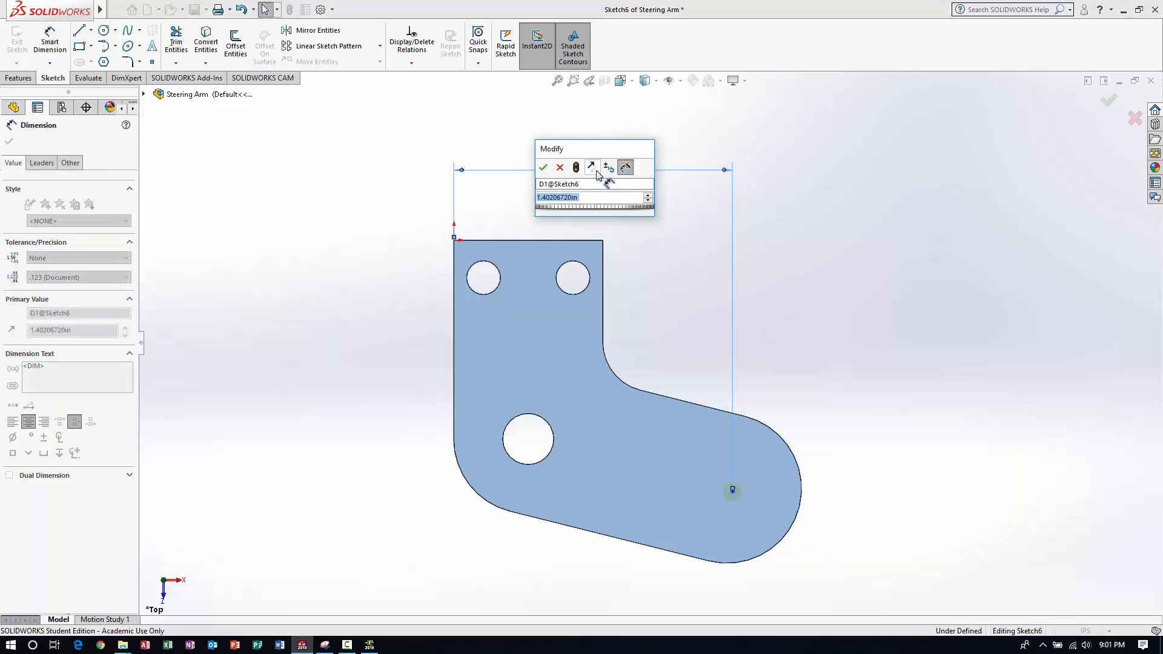
pyautogui.write('1.5')
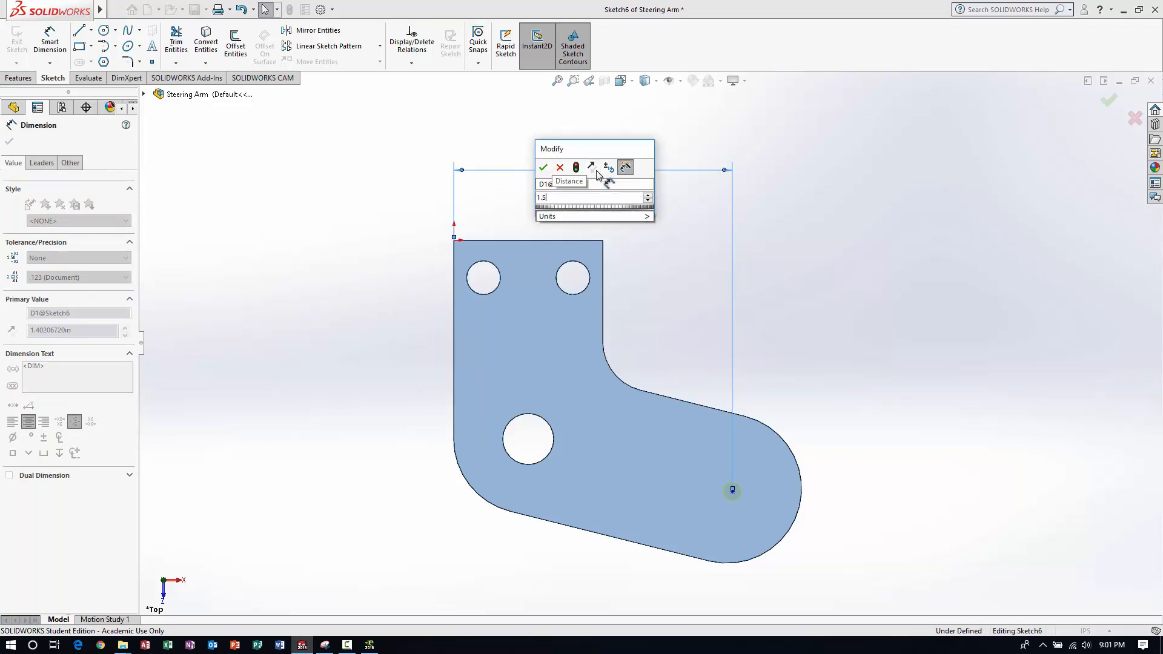
pyautogui.write('22')
pyautogui.press('Return')
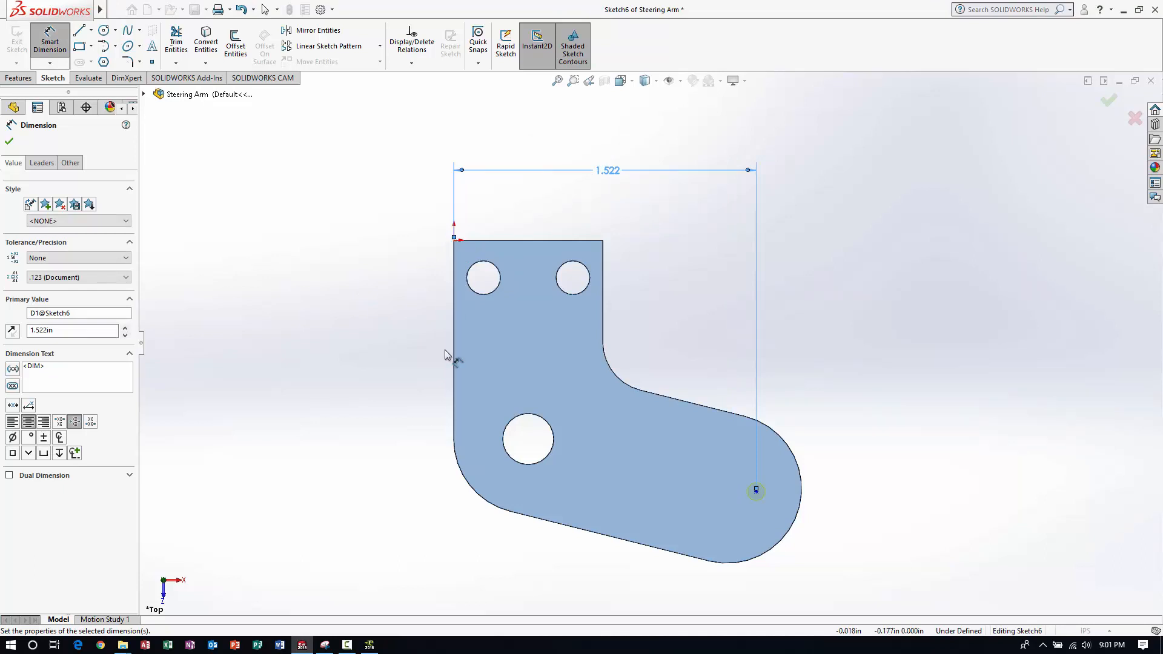
# Dimension the tapped hole centre at 1.286 in from the plate's straight upper edge and finish the hole.
pyautogui.click(757, 492)
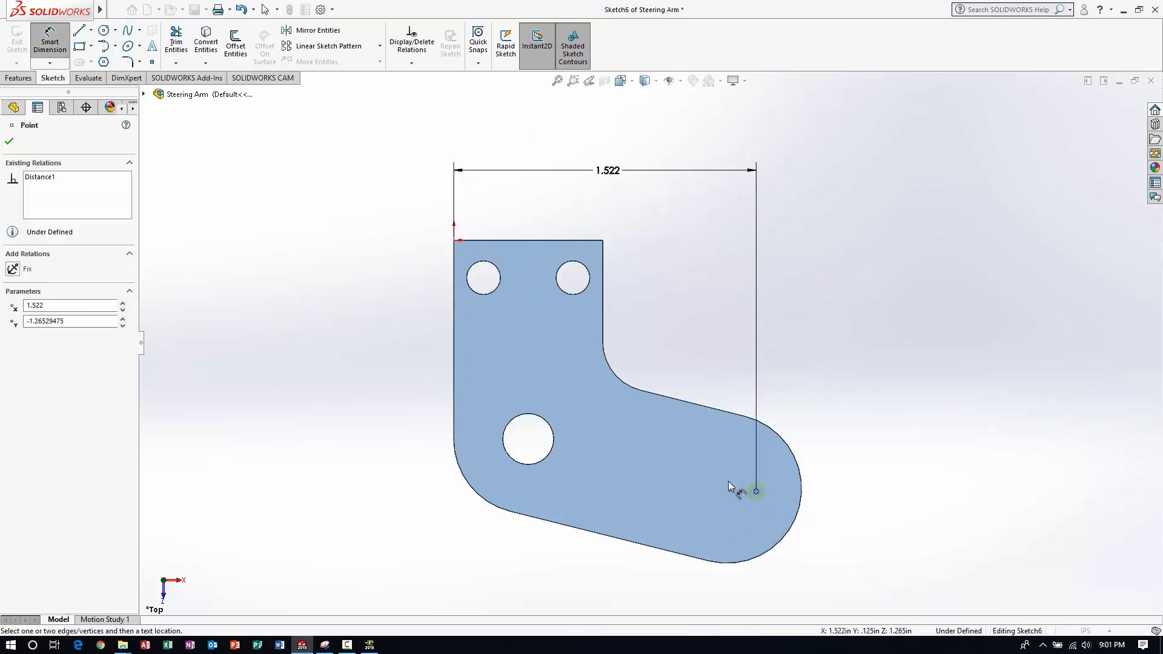
pyautogui.click(508, 241)
pyautogui.click(330, 350)
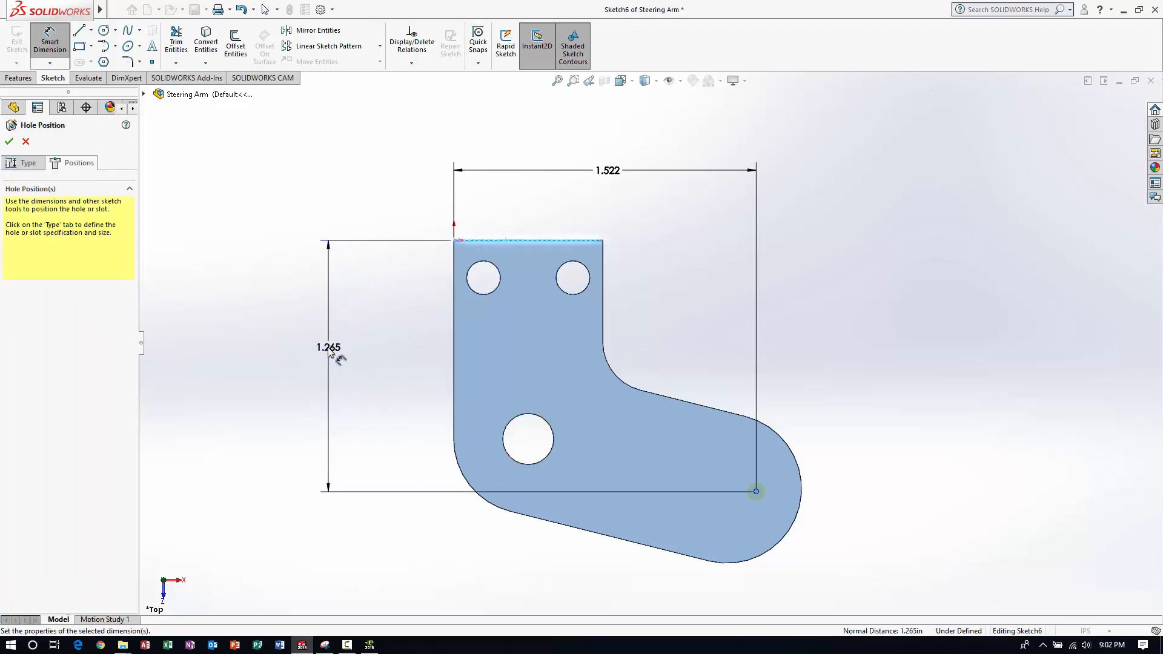
pyautogui.write('1')
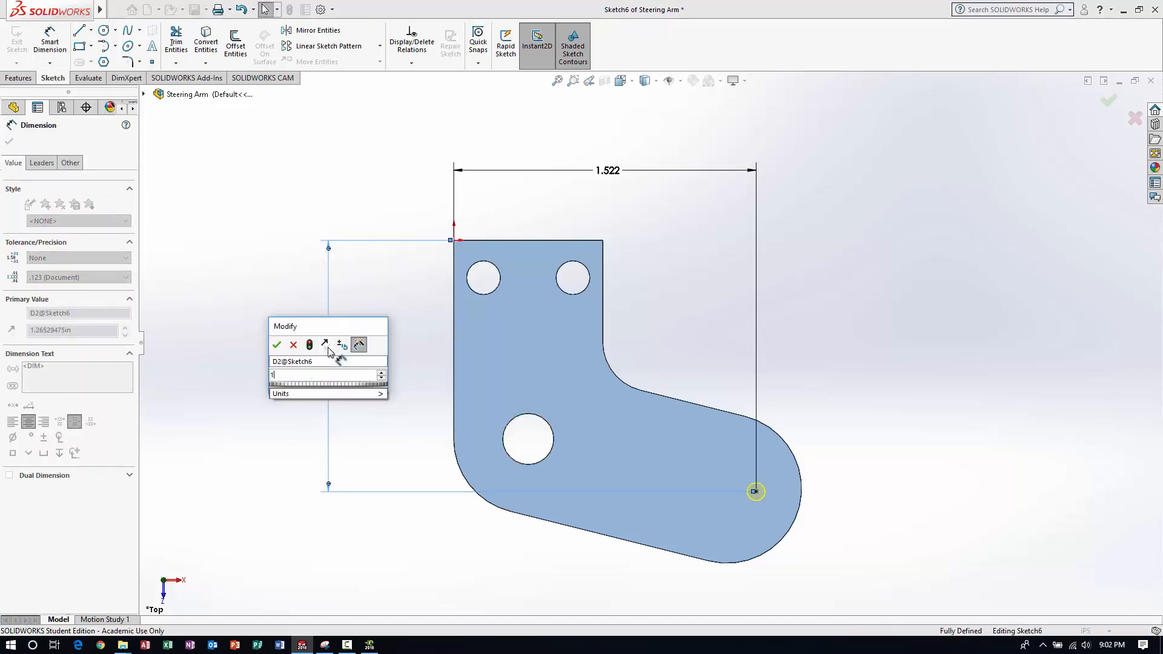
pyautogui.write('.286')
pyautogui.press('Return')
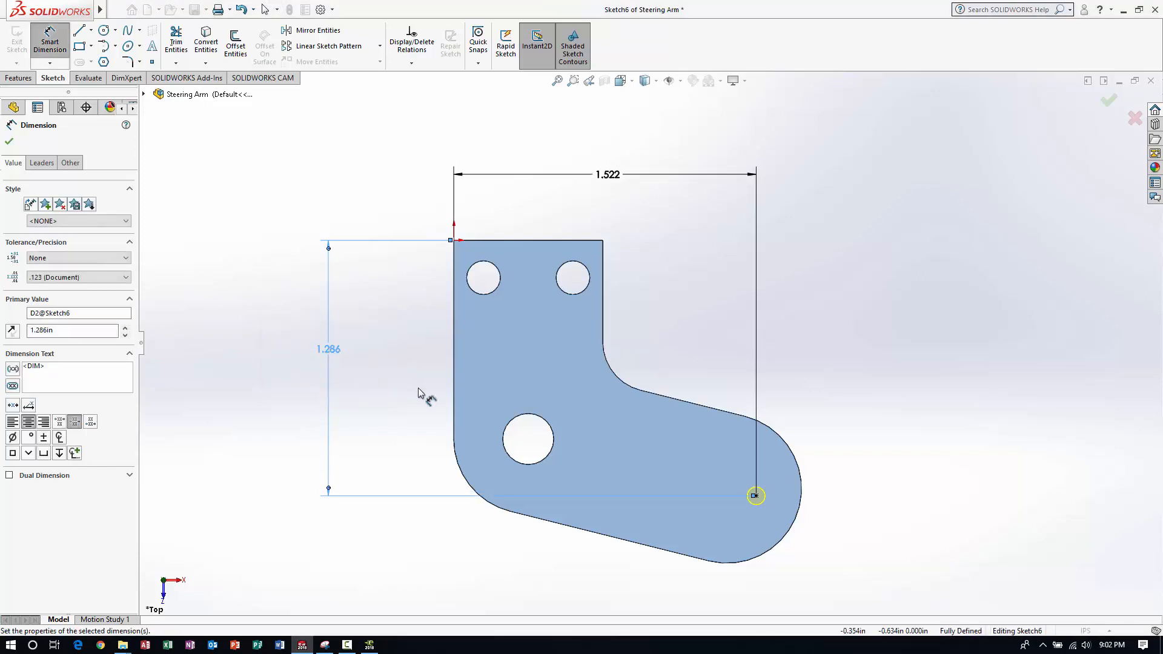
pyautogui.click(888, 494)
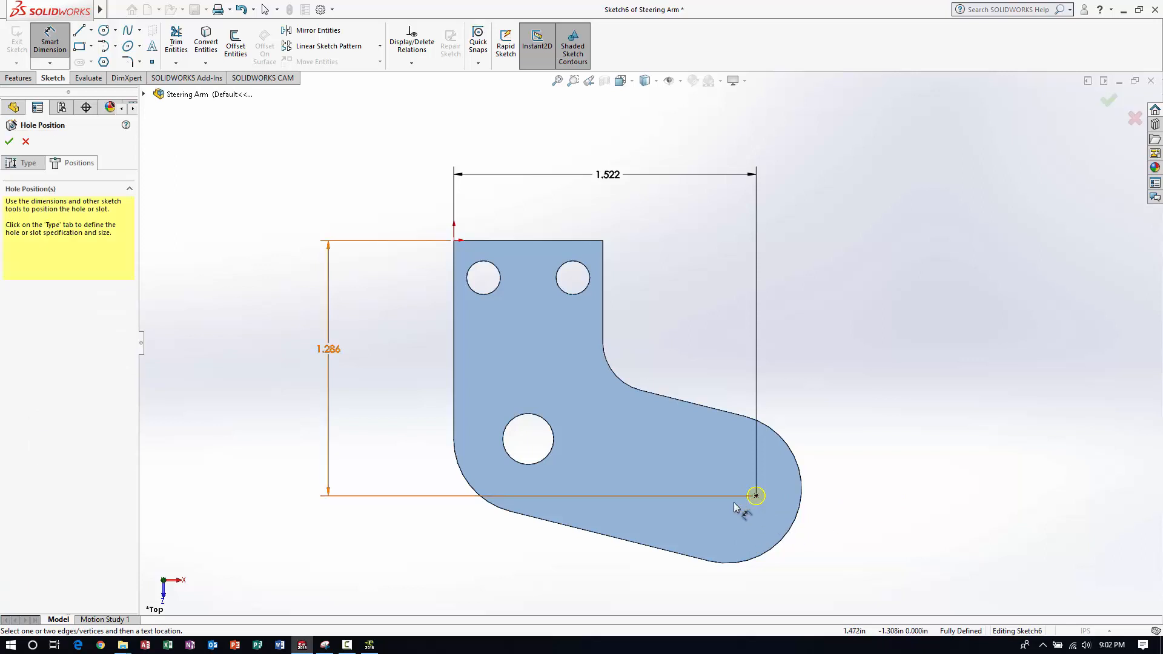
pyautogui.click(9, 141)
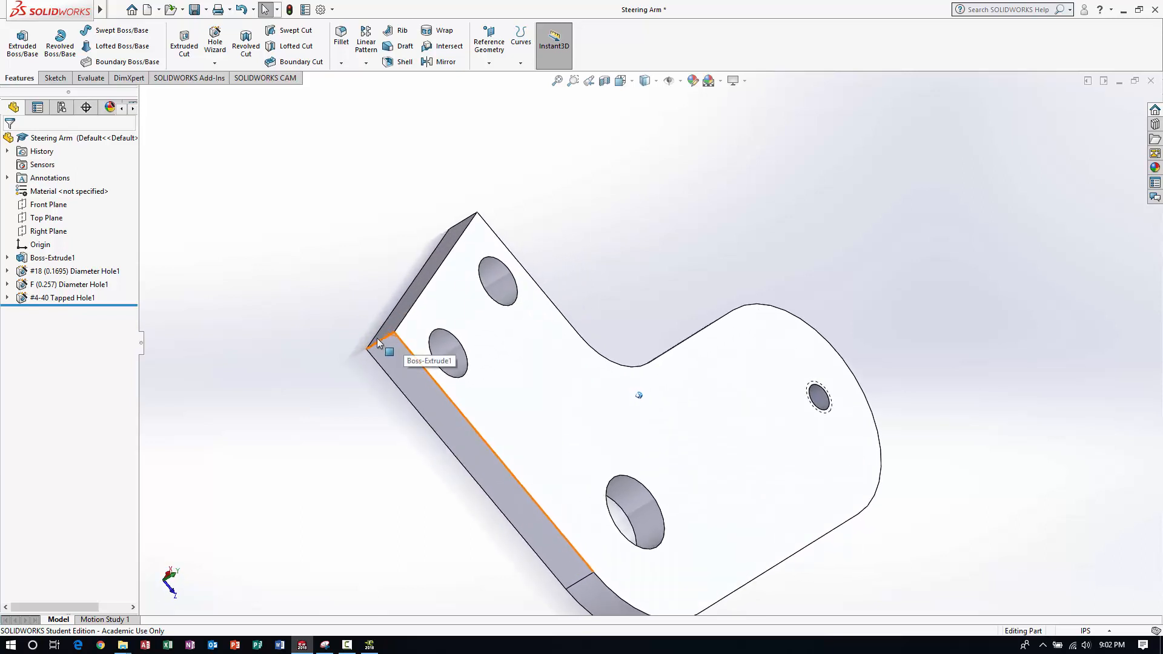
# Start a constant-size symmetric Fillet with a radius of 0.05 in.
pyautogui.click(349, 53)
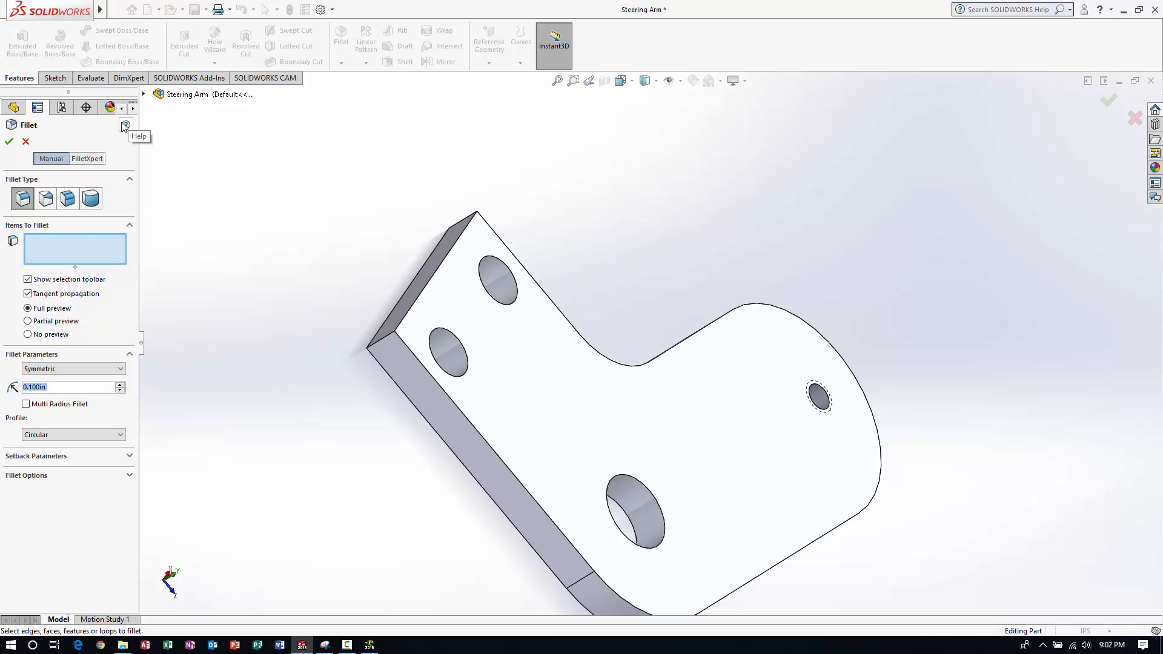
pyautogui.moveTo(610, 272); pyautogui.dragTo(460, 364, button='middle')
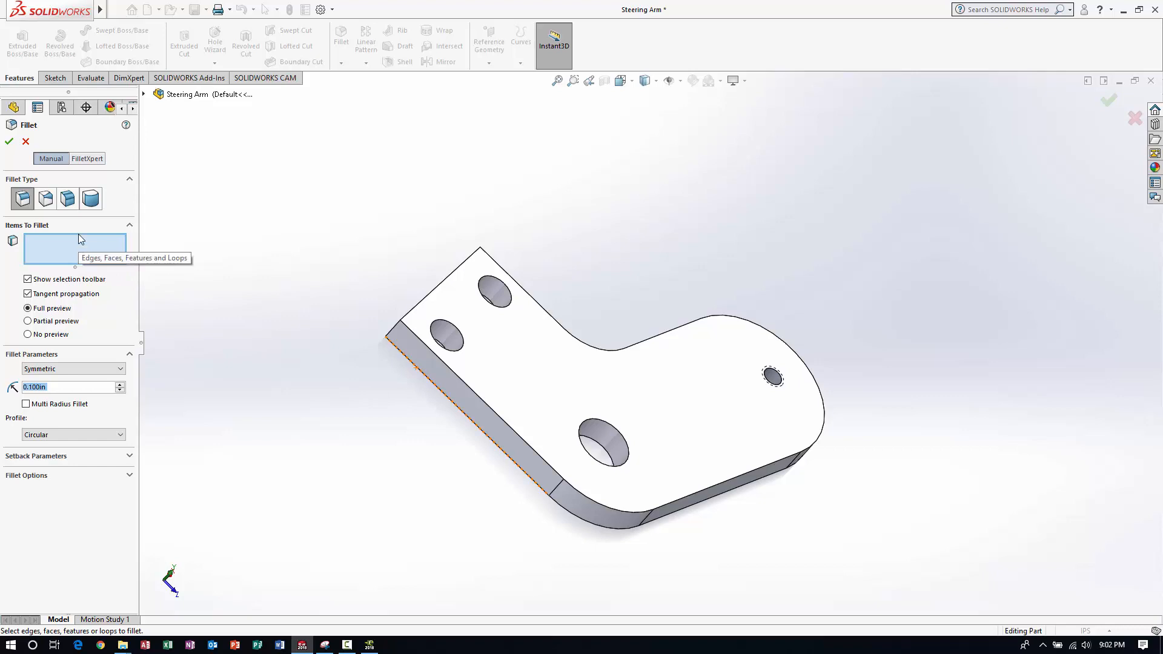
pyautogui.click(60, 246)
pyautogui.doubleClick(66, 387)
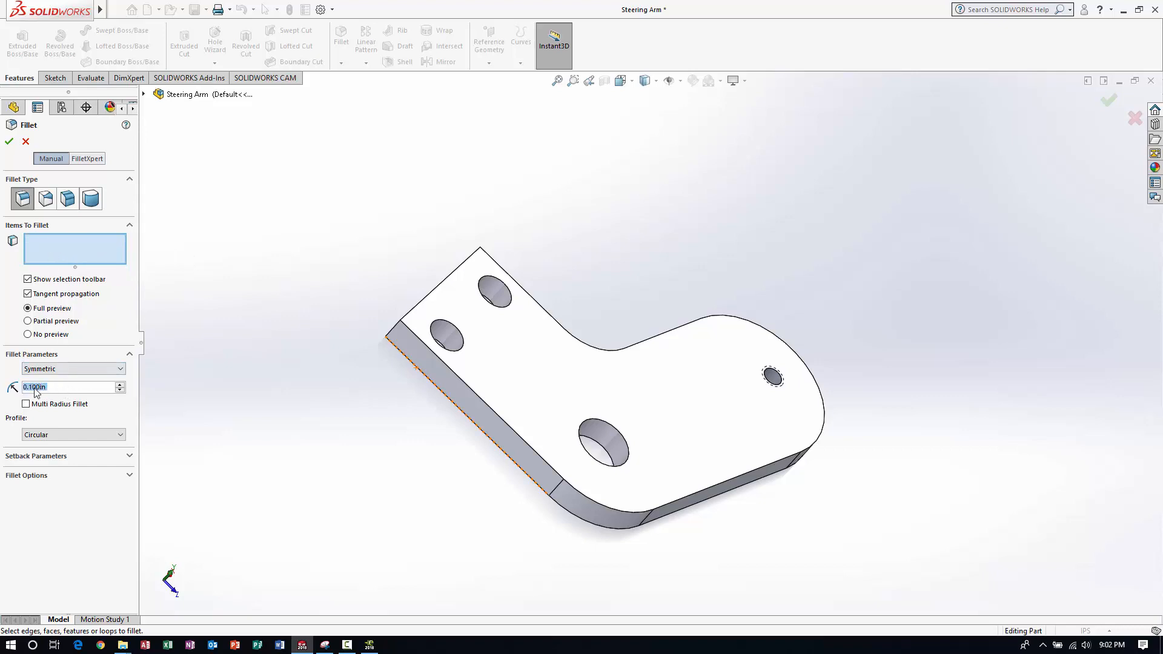
pyautogui.write('.05')
pyautogui.press('Return')
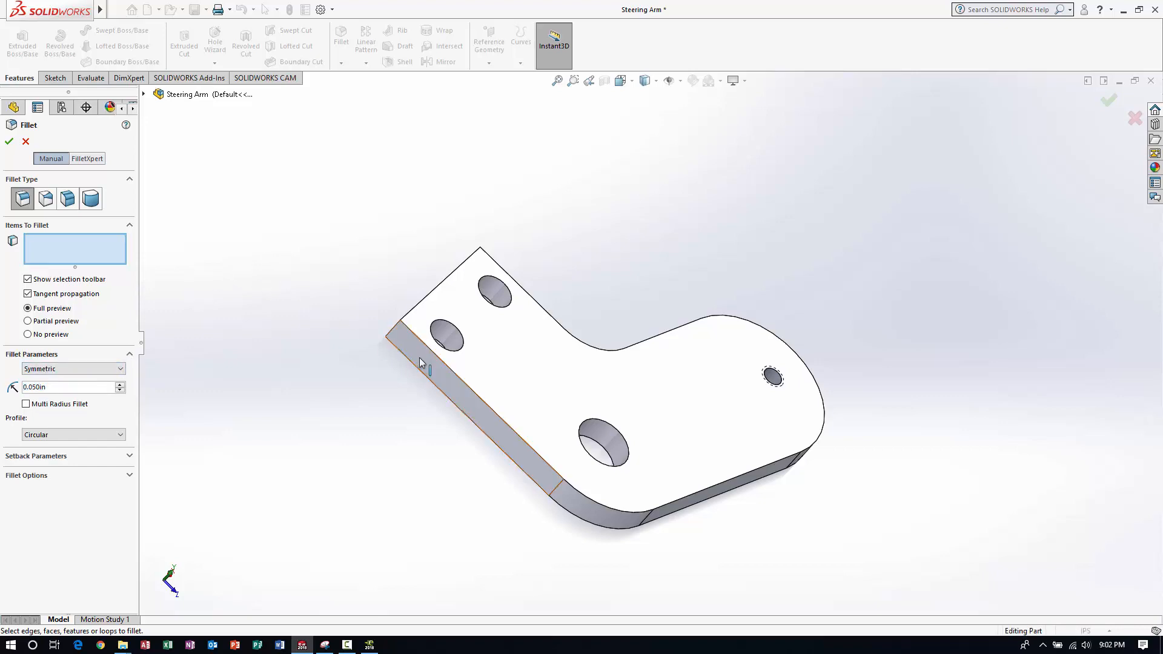
pyautogui.click(397, 333)
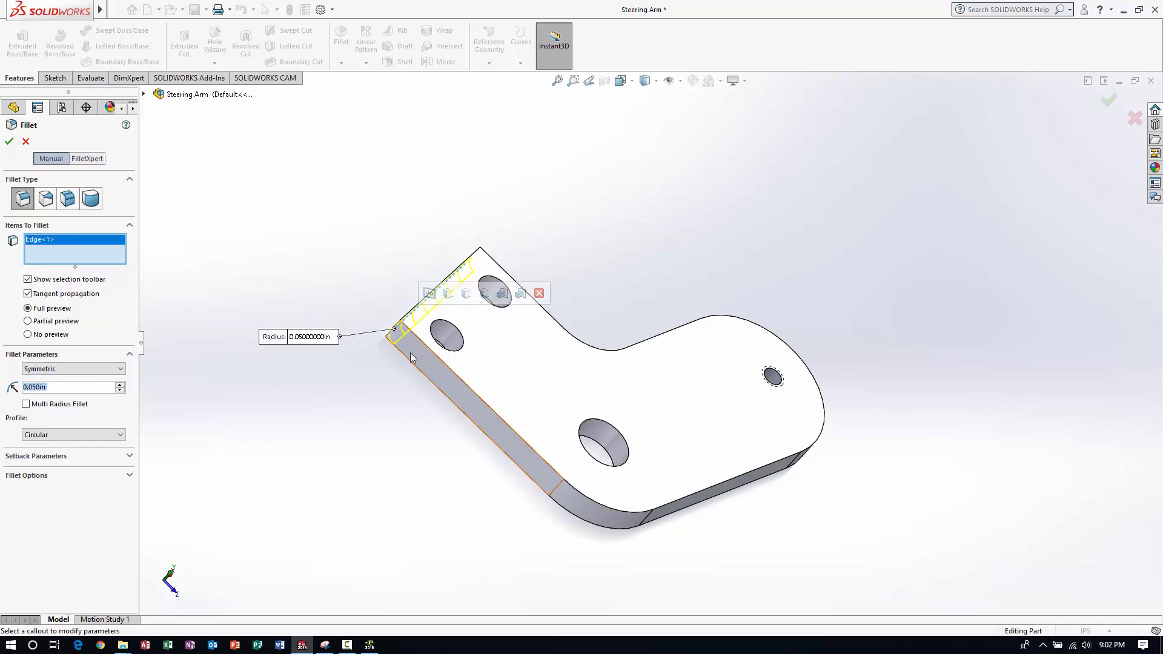
pyautogui.rightClick(71, 244)
pyautogui.click(125, 250)
pyautogui.moveTo(388, 400); pyautogui.dragTo(466, 433, button='middle')
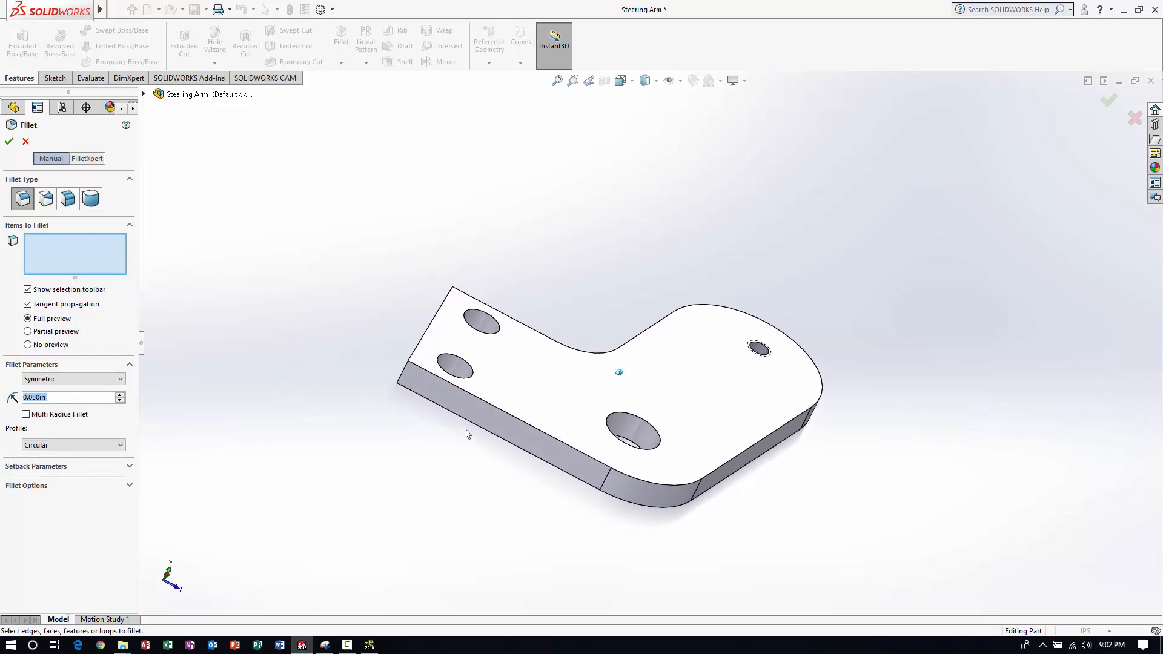
pyautogui.click(511, 415)
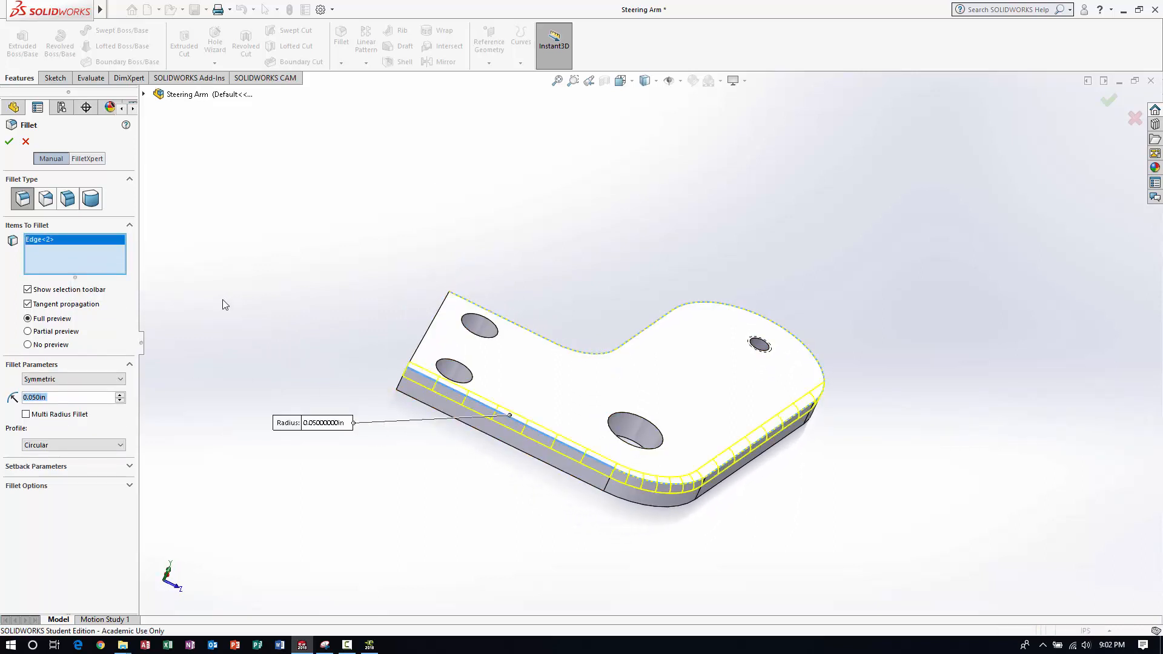
pyautogui.rightClick(64, 248)
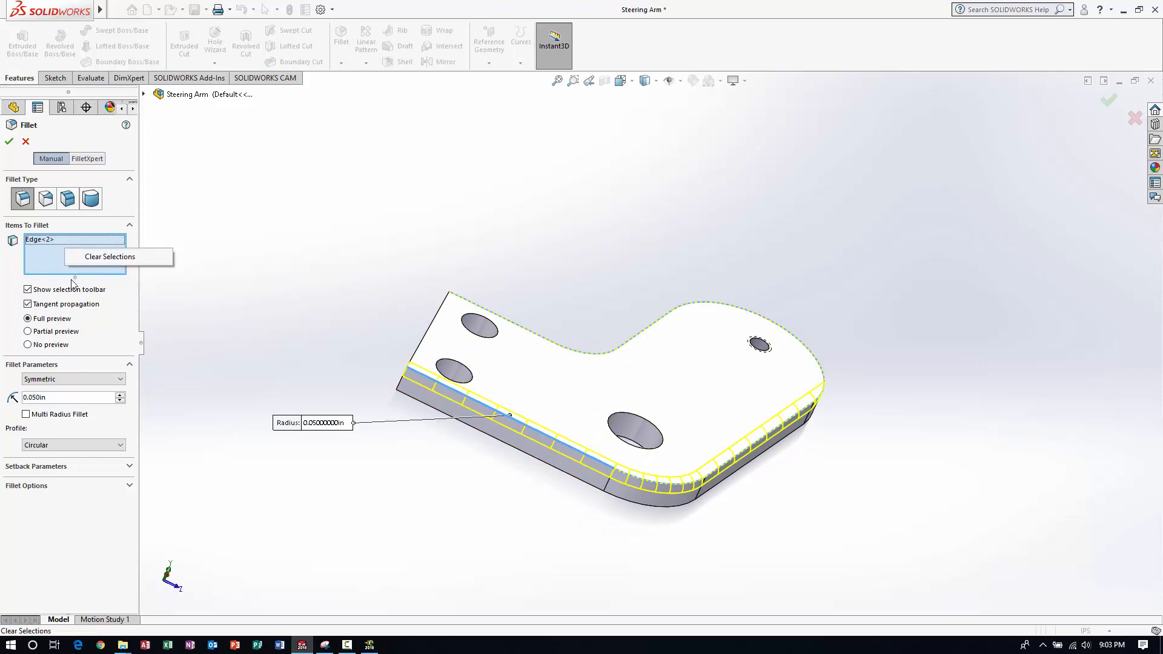
pyautogui.click(97, 261)
# Apply the fillet to the two short corner edges through the plate's thickness at its straight end, beside the two small holes.
pyautogui.moveTo(299, 391); pyautogui.dragTo(618, 488, button='middle')
pyautogui.click(534, 451)
pyautogui.click(623, 488)
pyautogui.press('Left')
pyautogui.press('Left')
pyautogui.press('Left')
pyautogui.press('Left')
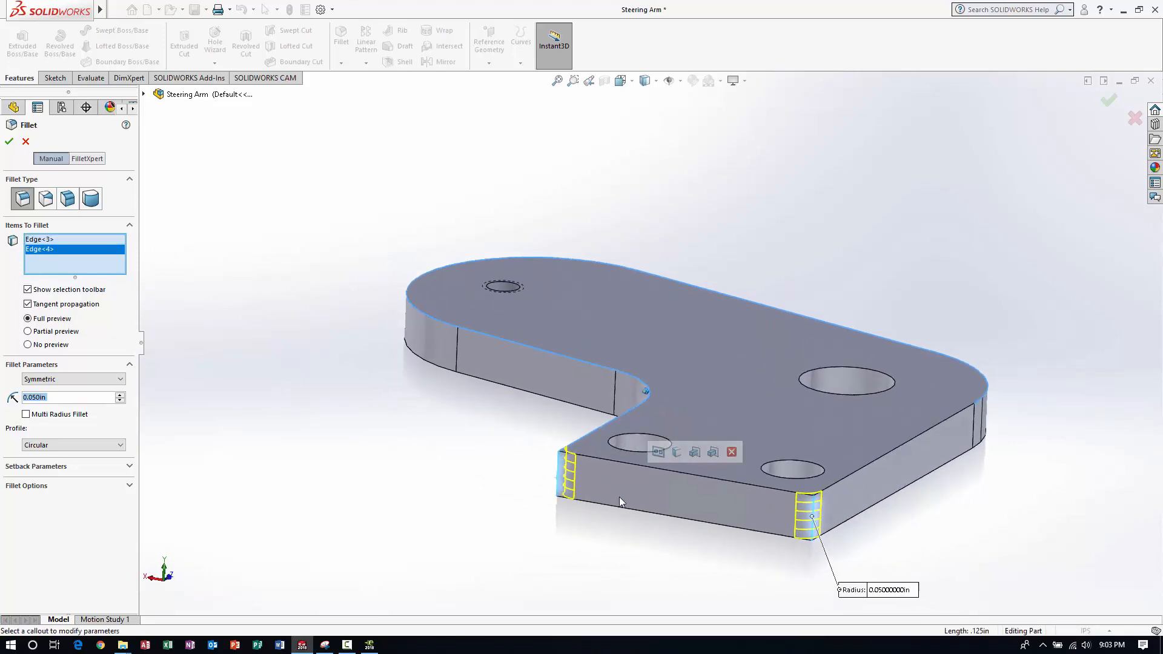
pyautogui.press('Up')
pyautogui.press('Up')
pyautogui.press('Up')
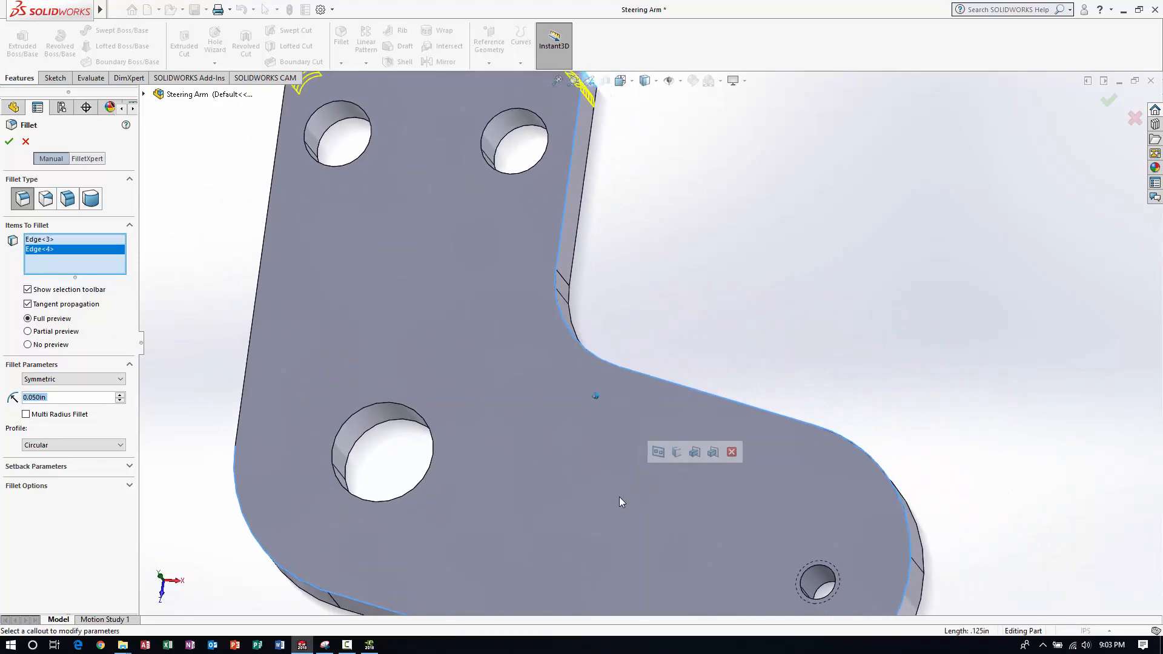
pyautogui.press('Left')
pyautogui.press('Left')
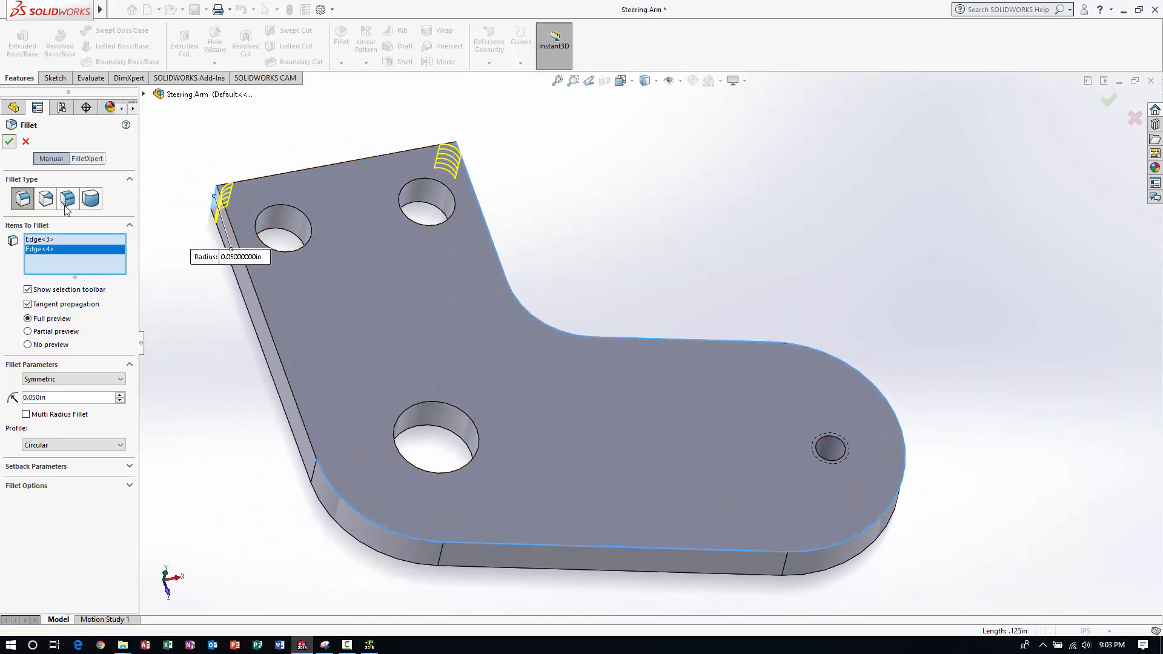
pyautogui.click(9, 142)
pyautogui.press('Right')
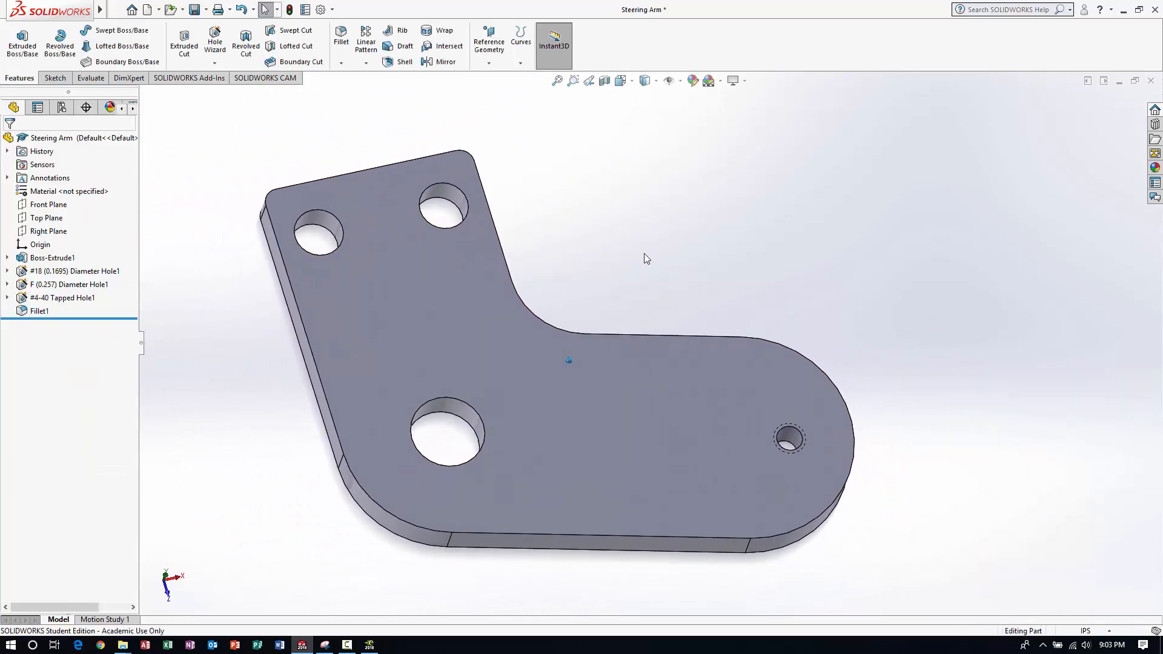
# Assign the 6061 Alloy material from the Aluminium Alloys category to the steering arm part.
pyautogui.hotkey('alt', 'Left')
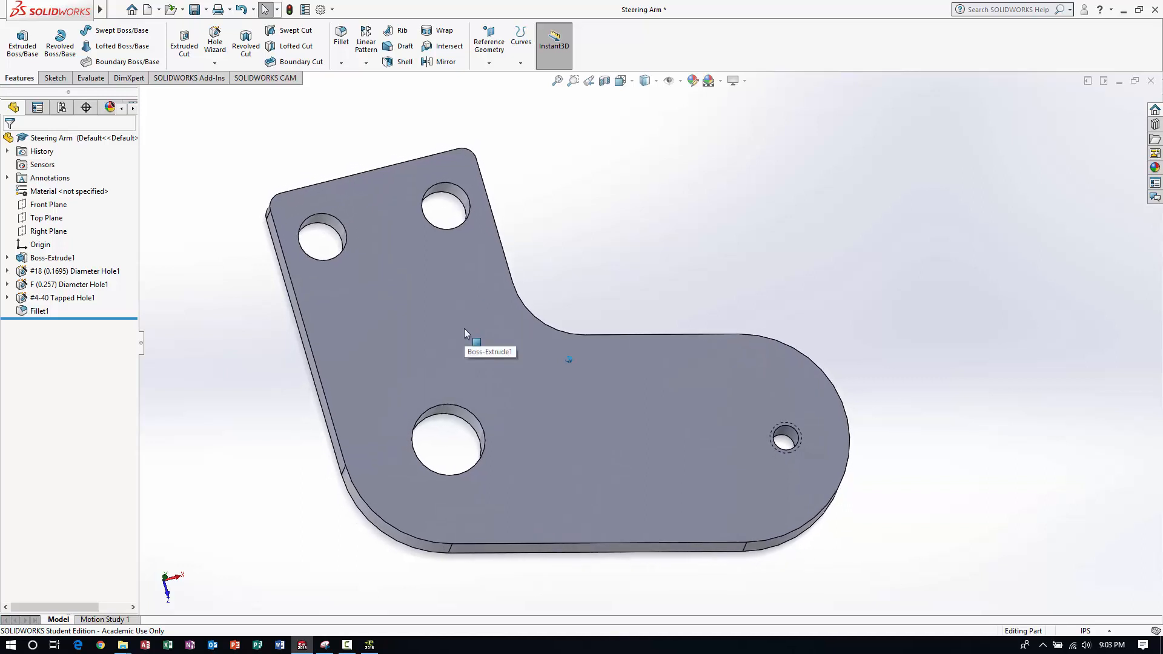
pyautogui.rightClick(63, 191)
pyautogui.click(79, 198)
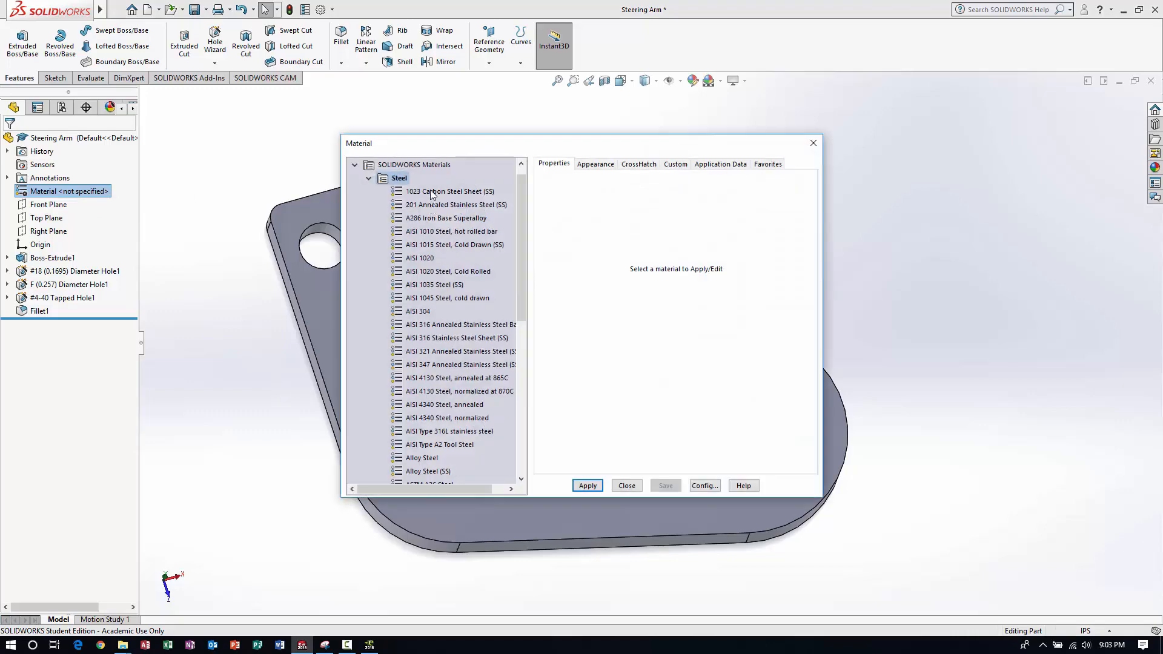
pyautogui.click(368, 178)
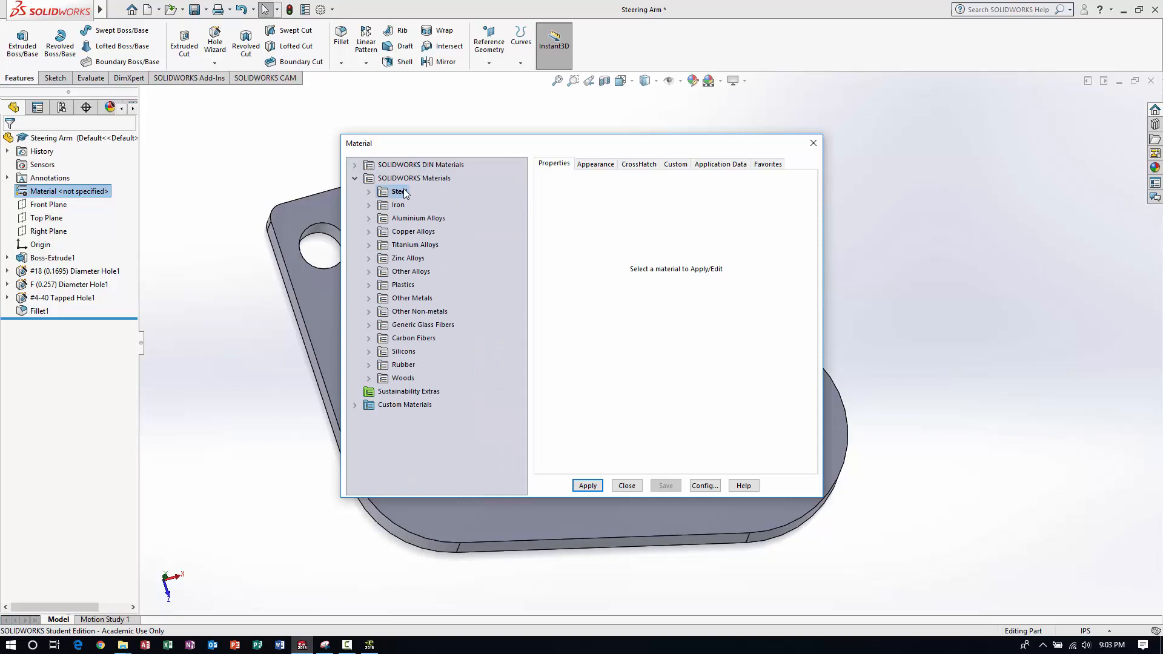
pyautogui.click(369, 218)
pyautogui.scroll(-10, 427, 354)
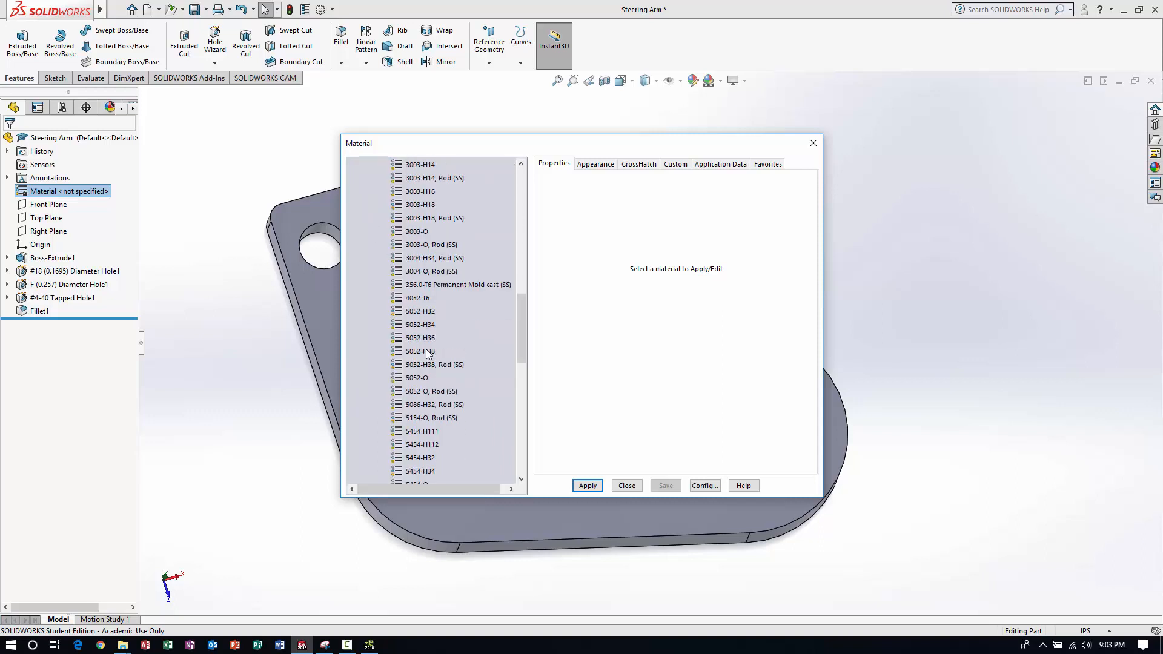
pyautogui.scroll(-5, 428, 353)
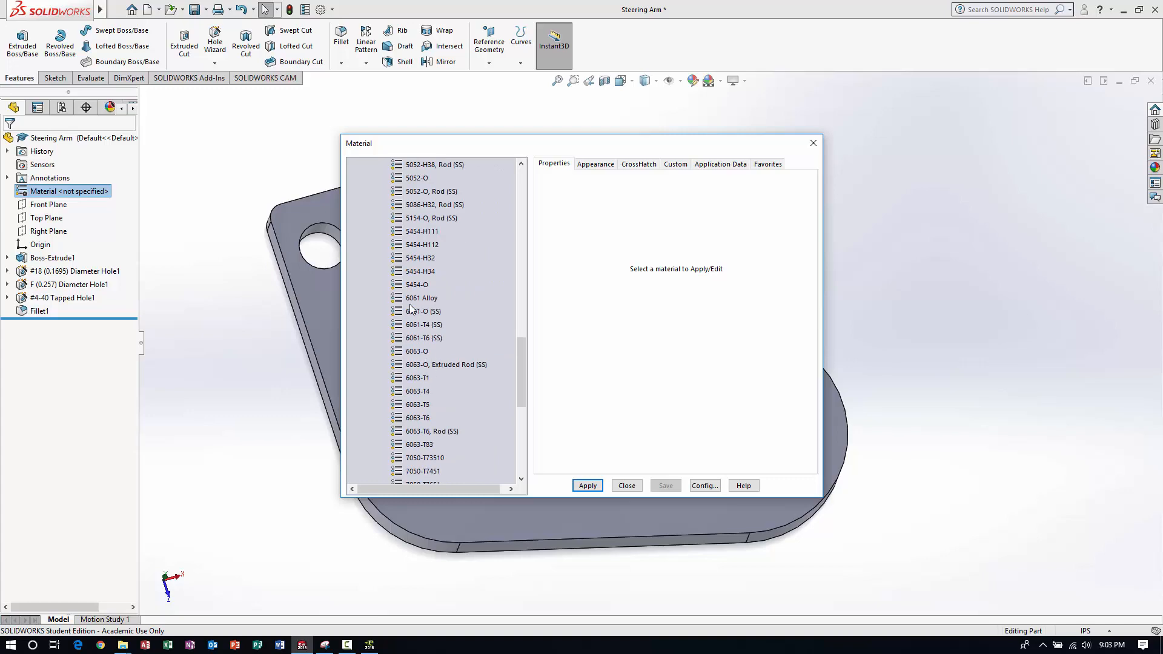
pyautogui.doubleClick(410, 303)
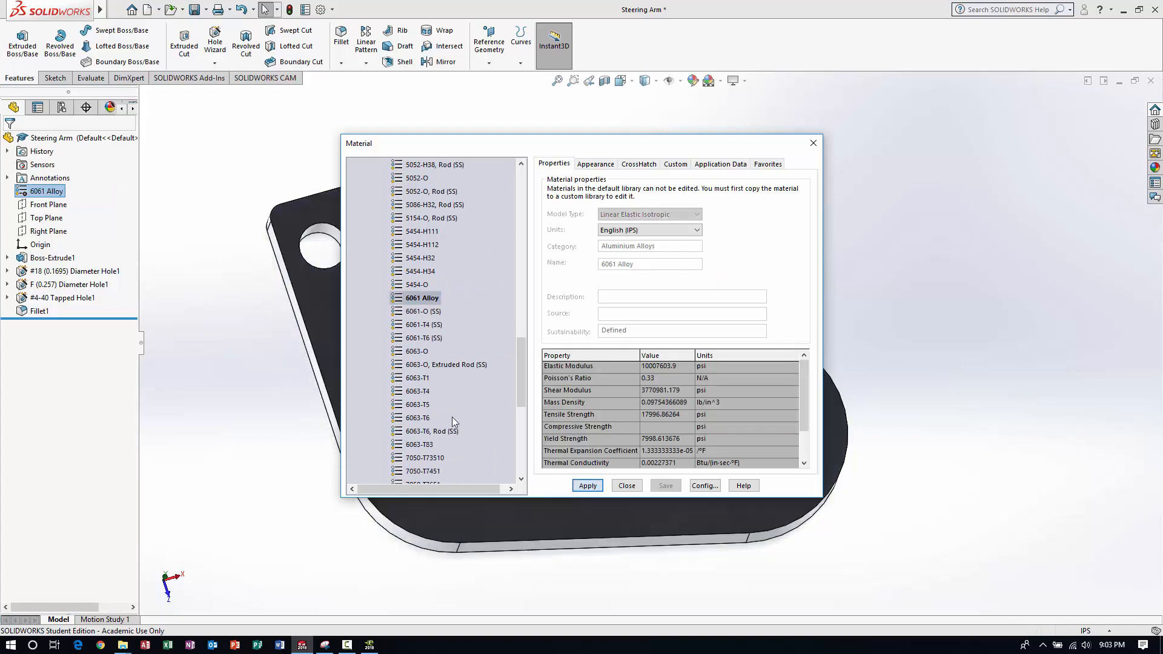
pyautogui.click(616, 488)
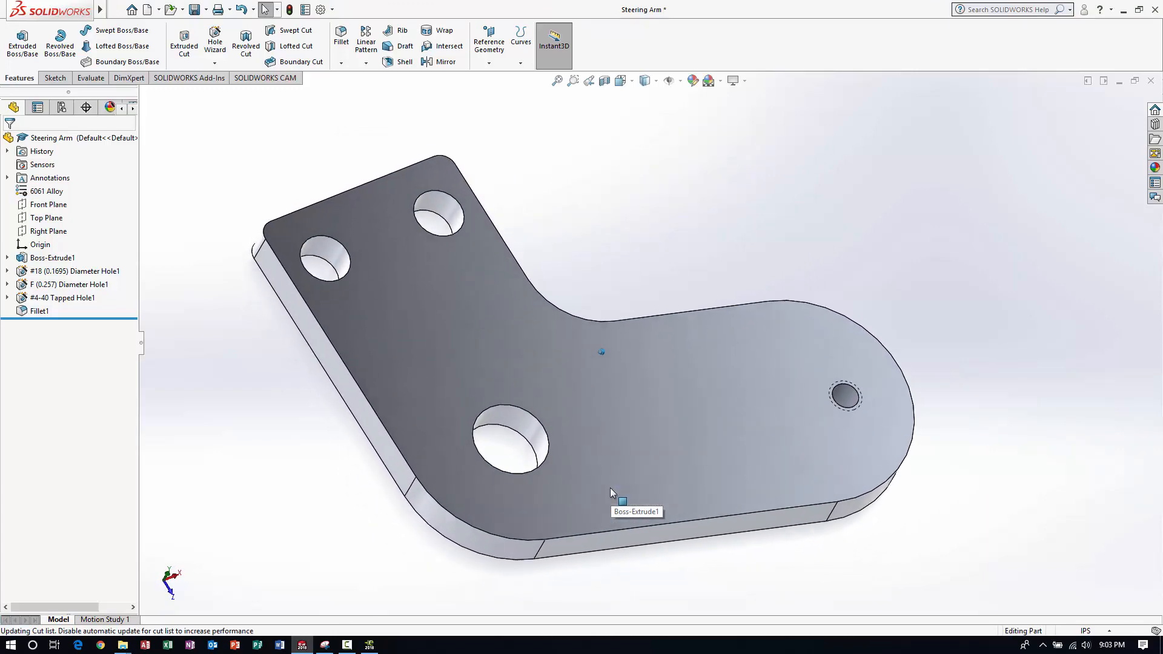
# Open the part's file properties and enter the author's full name in the summary information.
pyautogui.click(119, 10)
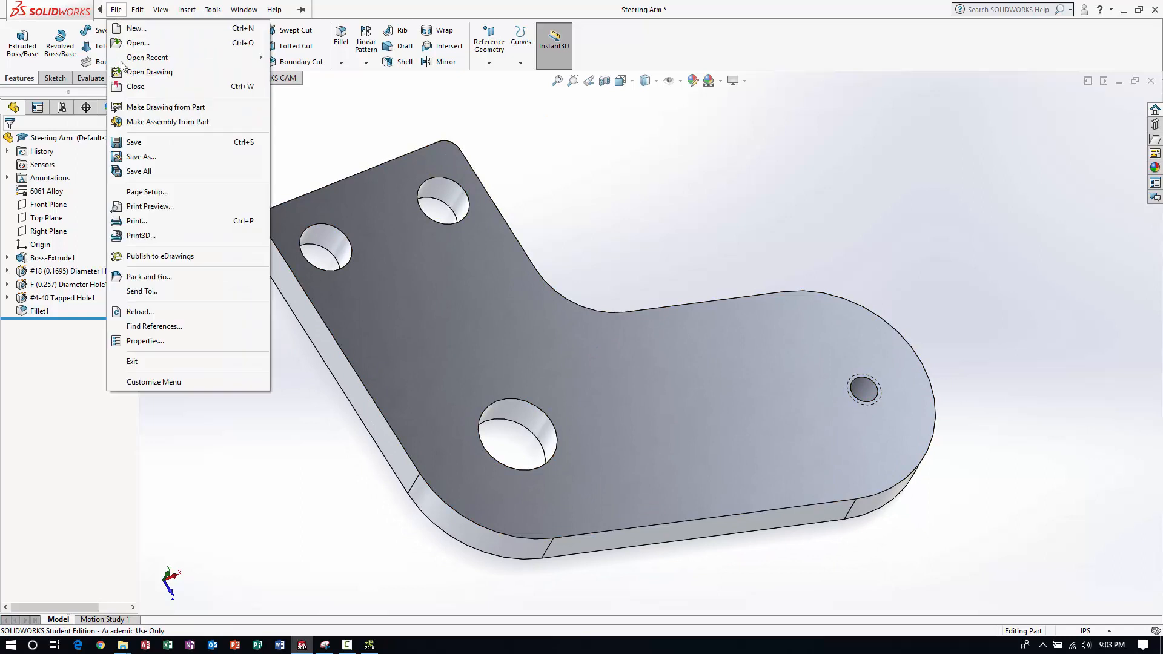
pyautogui.click(136, 340)
pyautogui.click(382, 215)
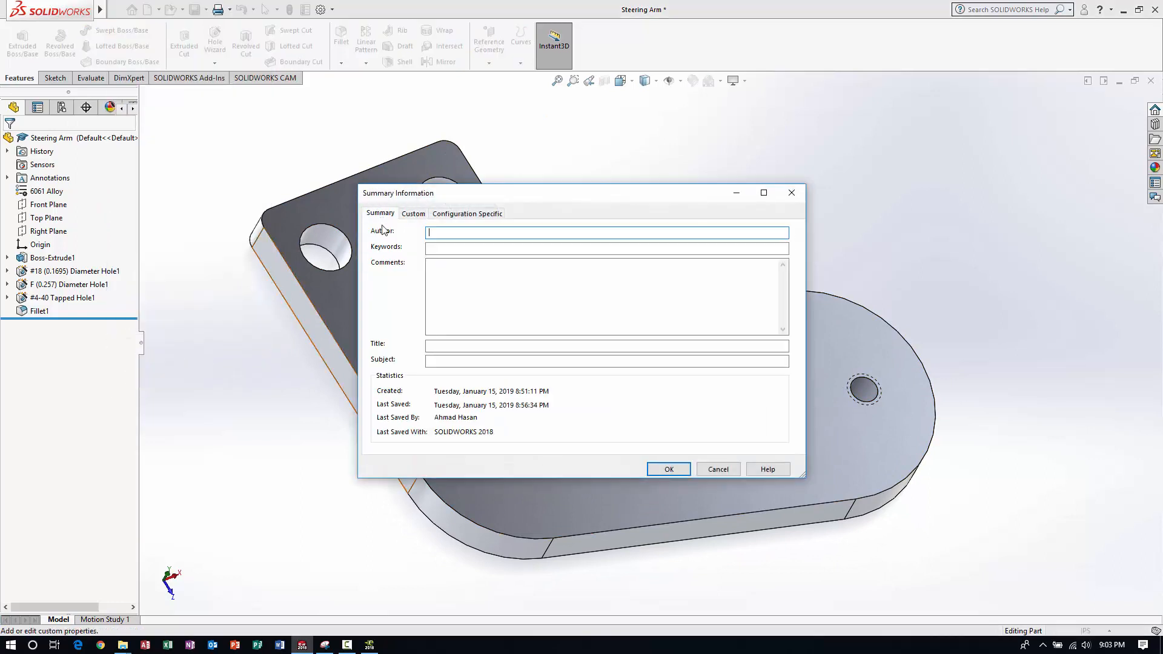
pyautogui.write('Ahmad Hasan')
# Add a custom Description text property with the value 1/8" Thick 6061 Alum to the file properties, and save the part.
pyautogui.click(413, 213)
pyautogui.click(451, 277)
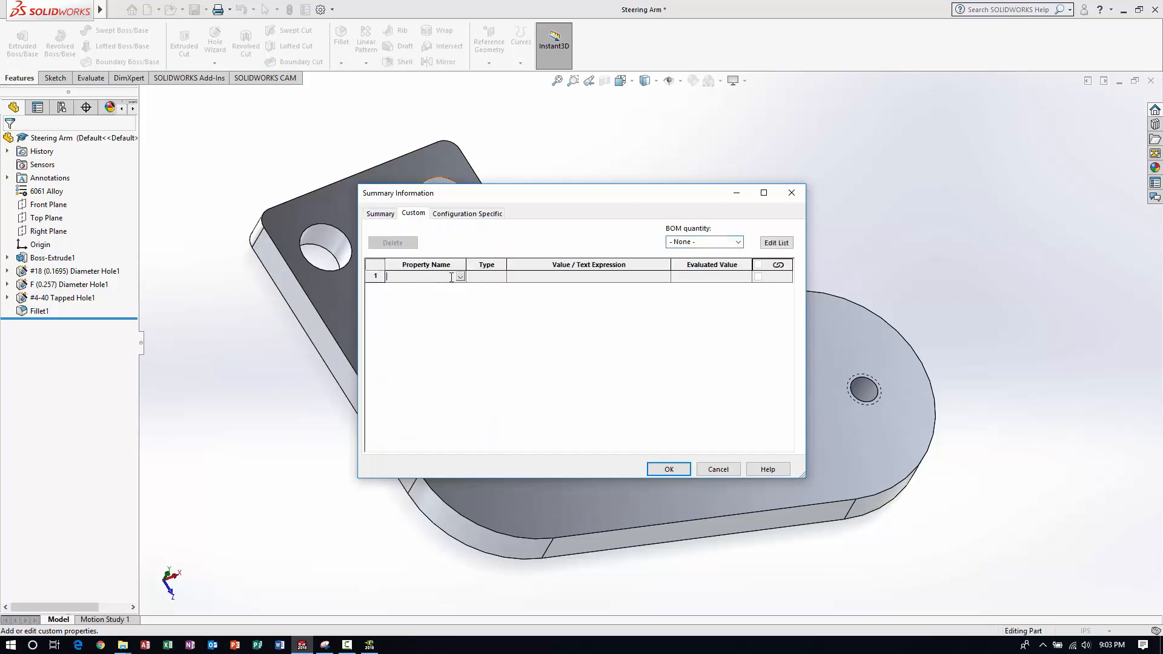
pyautogui.click(460, 277)
pyautogui.click(418, 289)
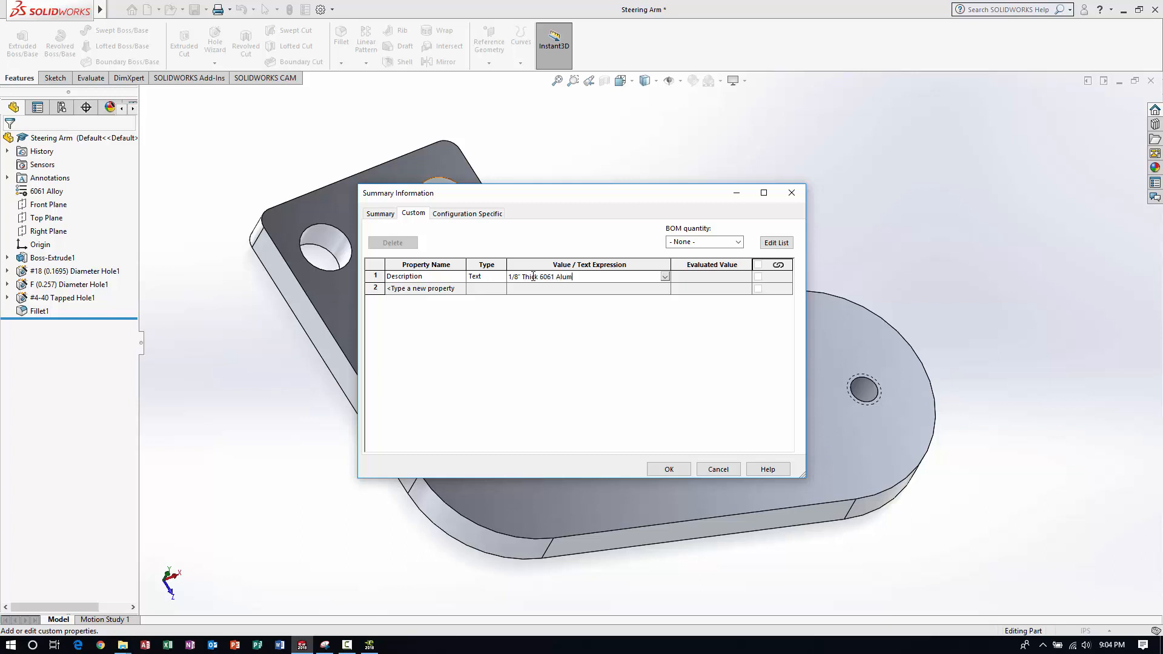
pyautogui.click(679, 470)
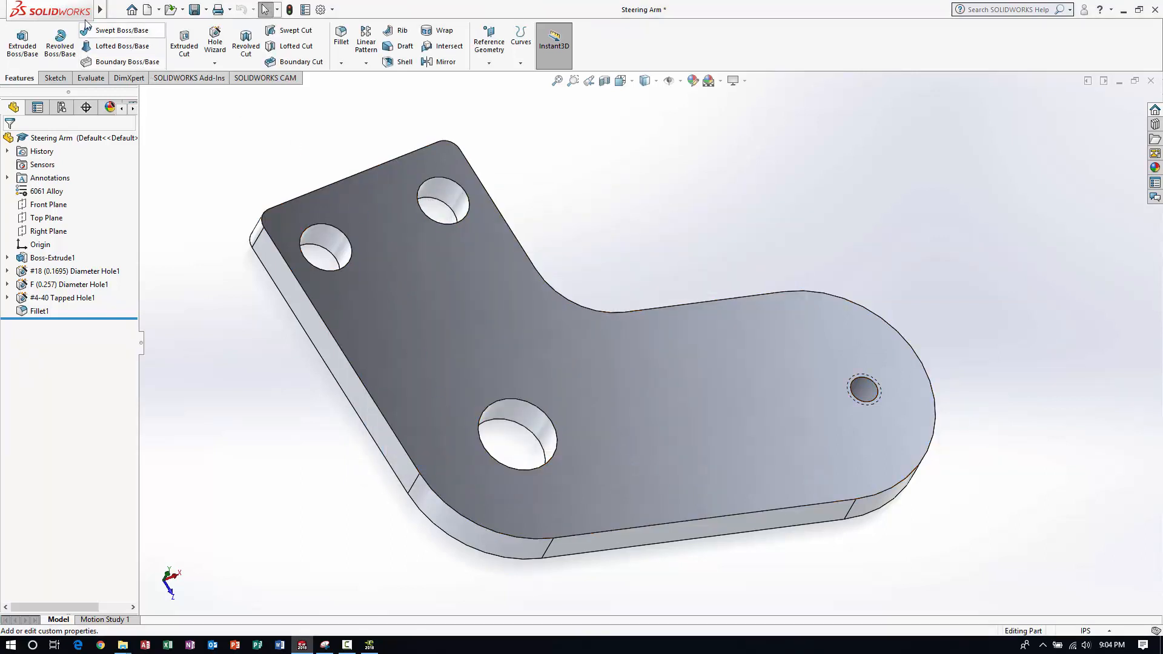
pyautogui.click(115, 10)
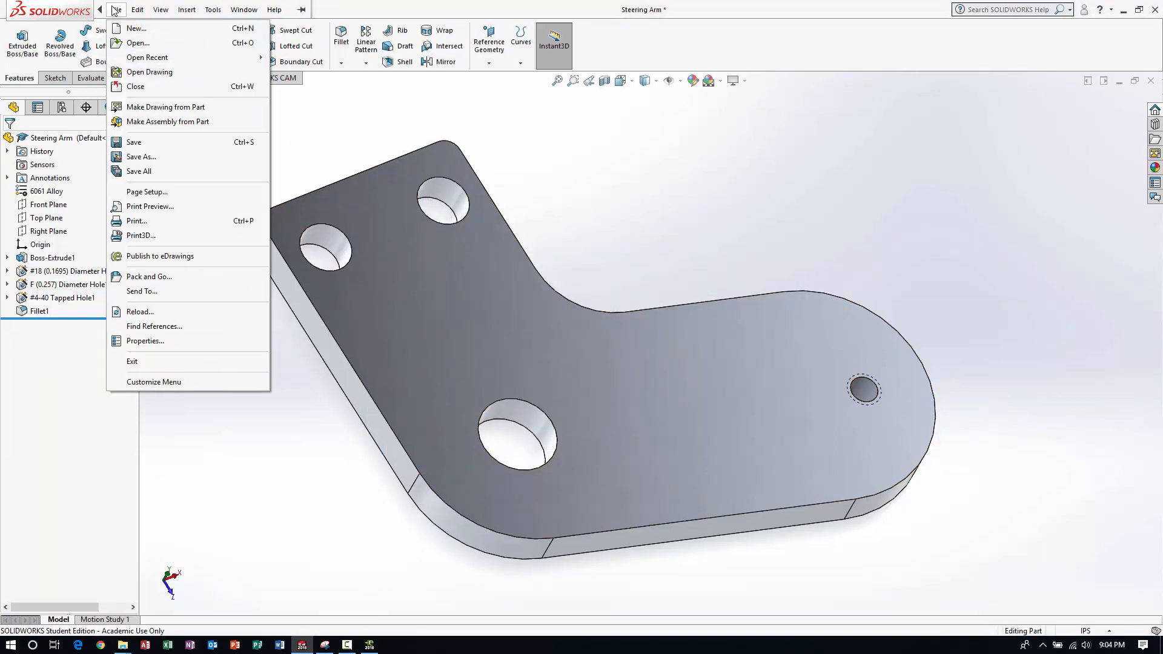
pyautogui.click(135, 144)
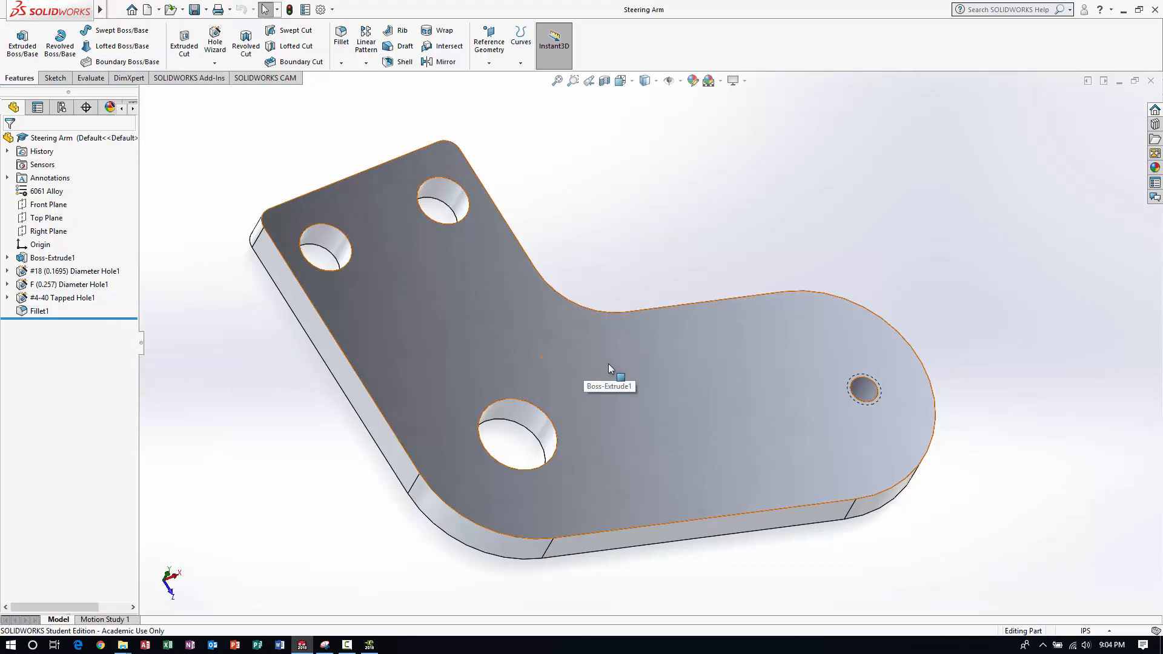